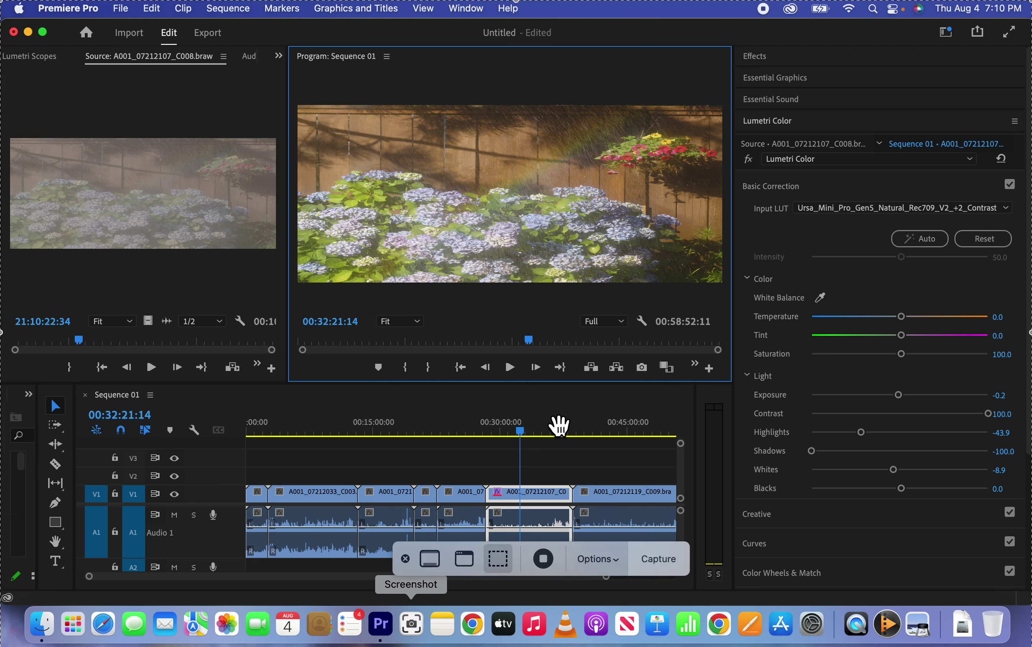
- Park the playhead at 00:33:25:03, then minimize Premiere Pro and Creative Cloud
left_click(405, 558)
left_click(529, 426)
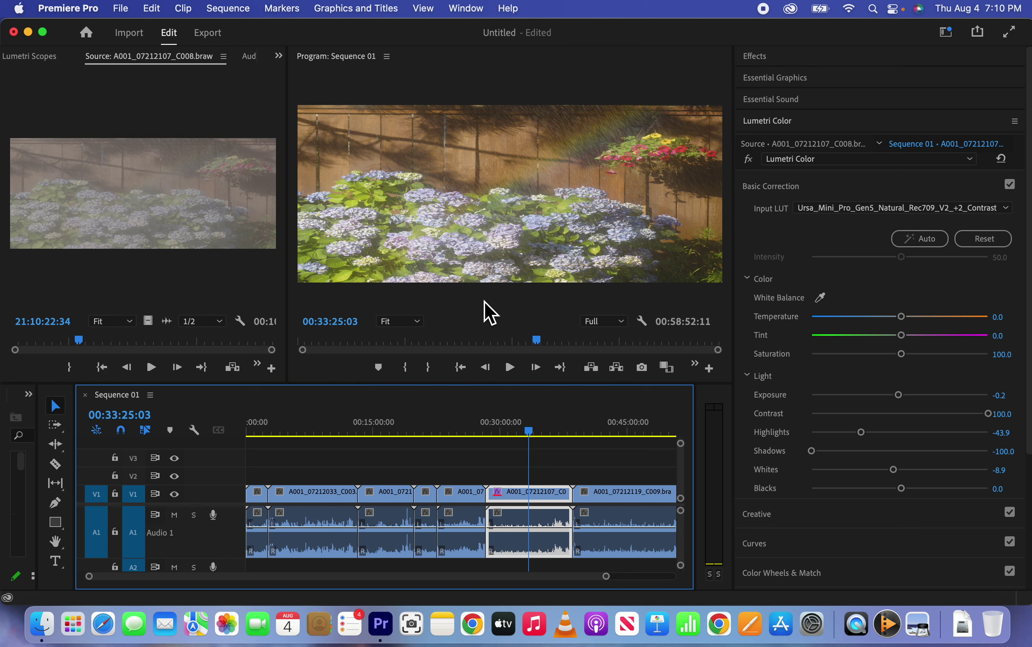
left_click(29, 32)
left_click(88, 65)
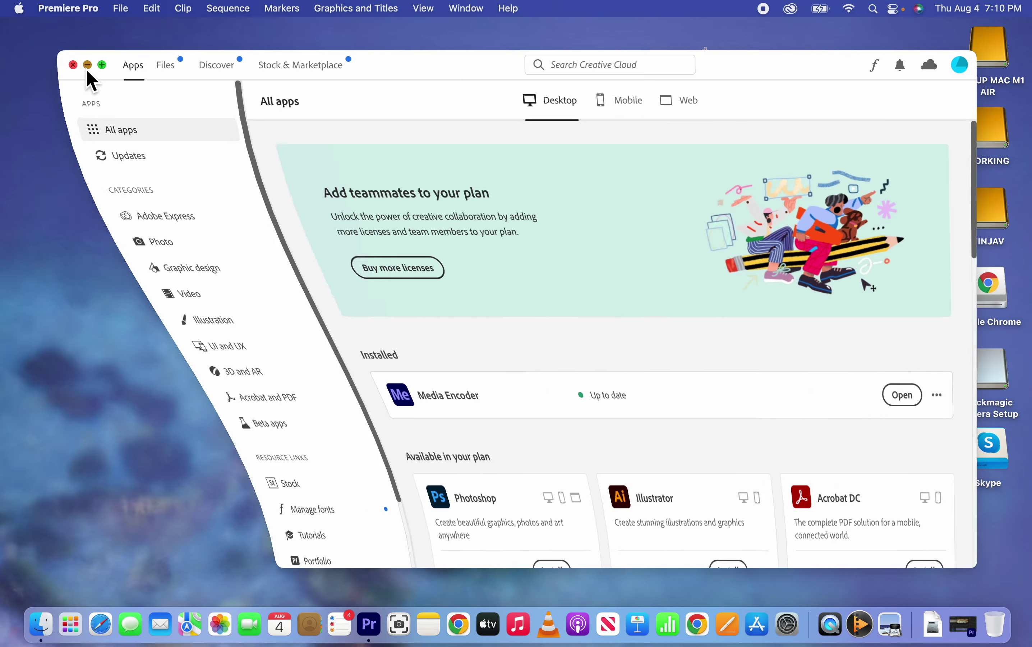
- Navigate to BACKUP MAC M1 AIR > ANAMORFIC RELAX > RAW > untitled folder of .braw clips
double_click(985, 57)
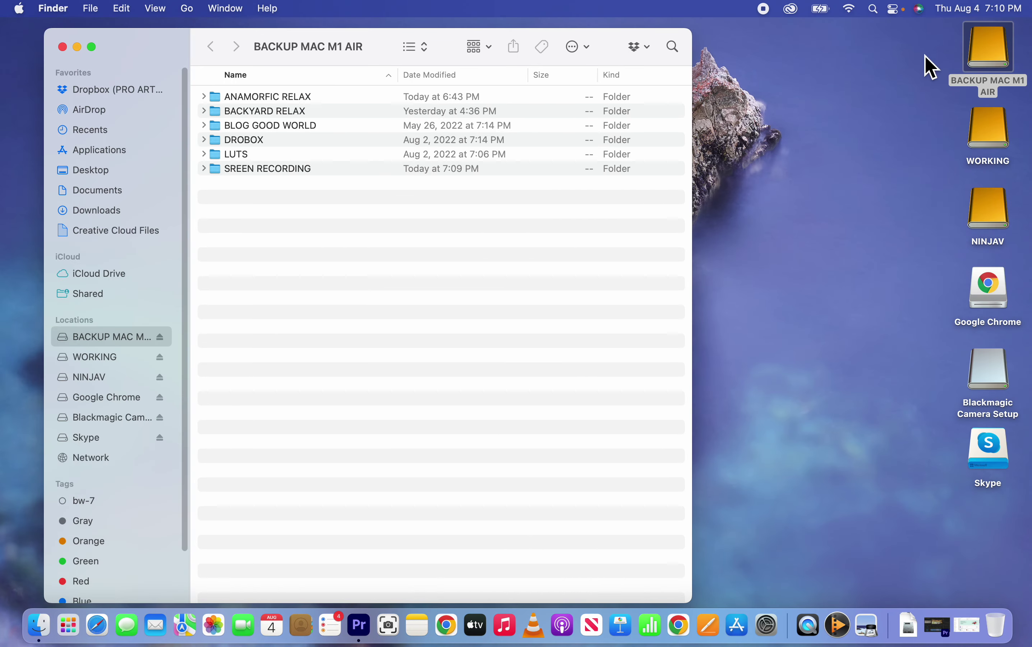
double_click(335, 97)
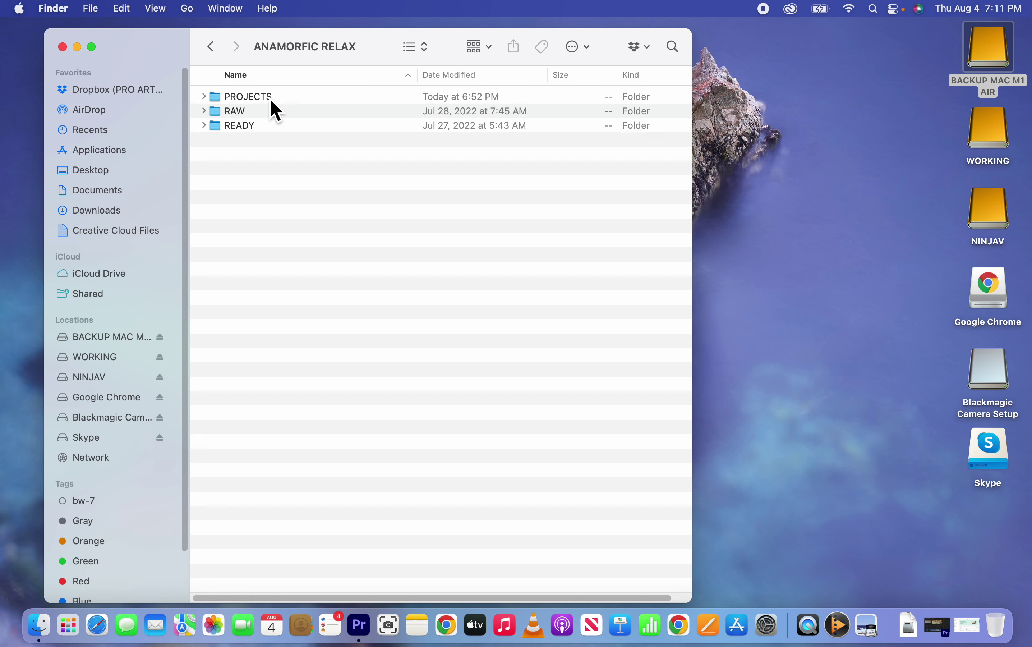
double_click(261, 114)
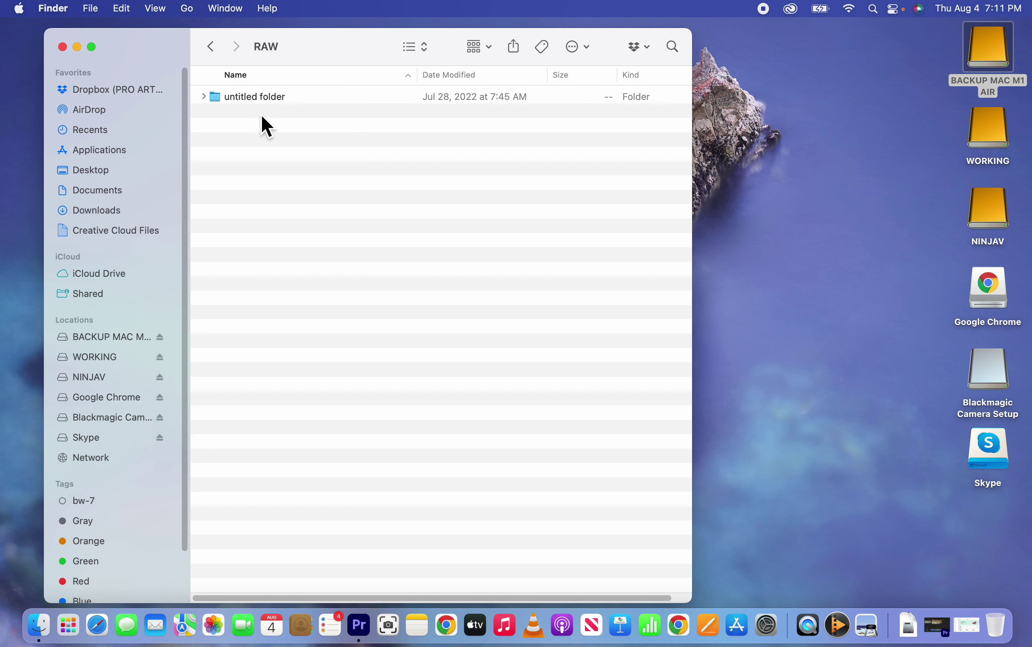
double_click(266, 97)
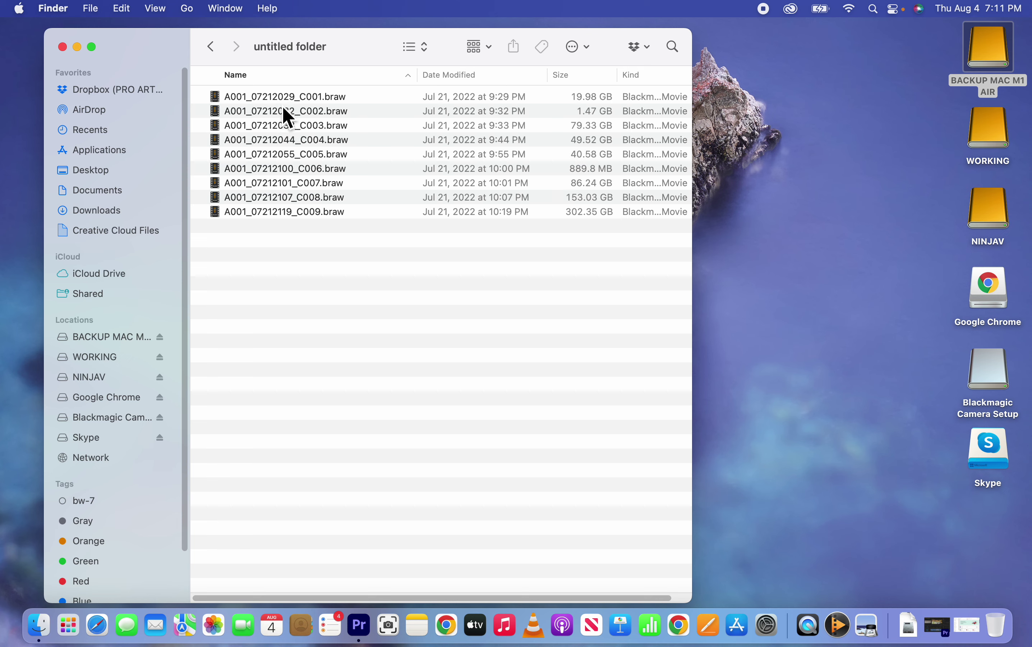
- Check Get Info for A001_07212029_C001.braw (19.98 GB), then bring up Launchpad
left_click(311, 101)
right_click(309, 99)
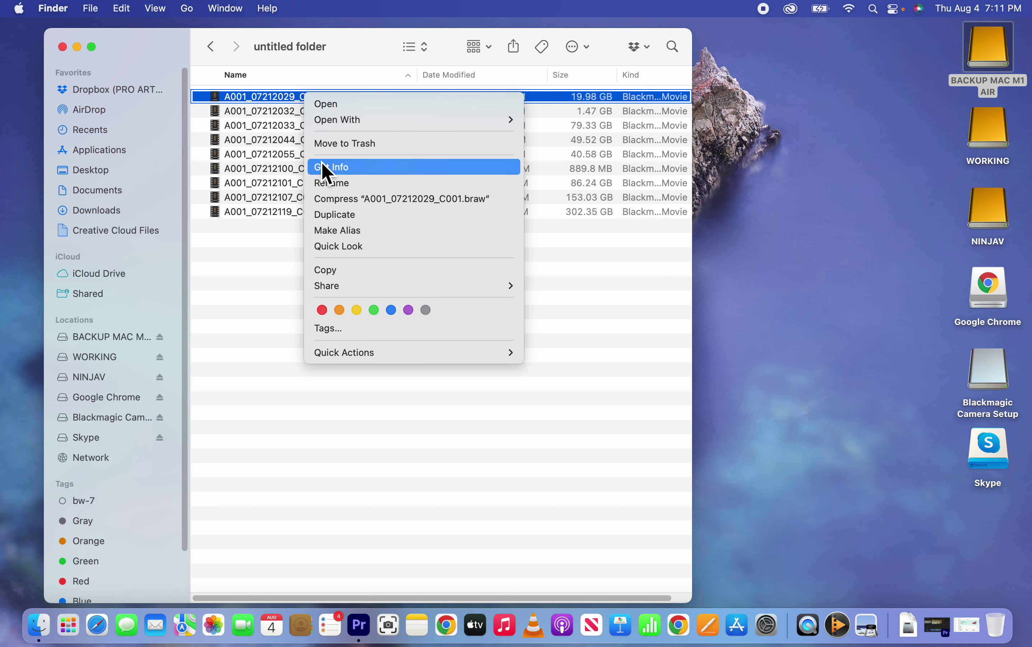
left_click(321, 164)
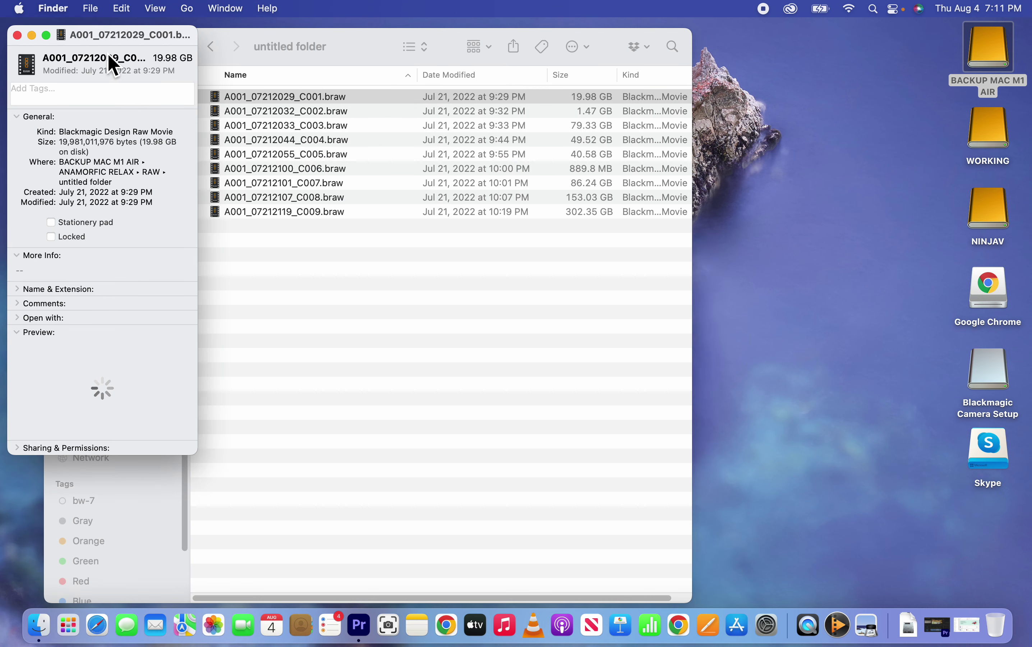
left_click(18, 36)
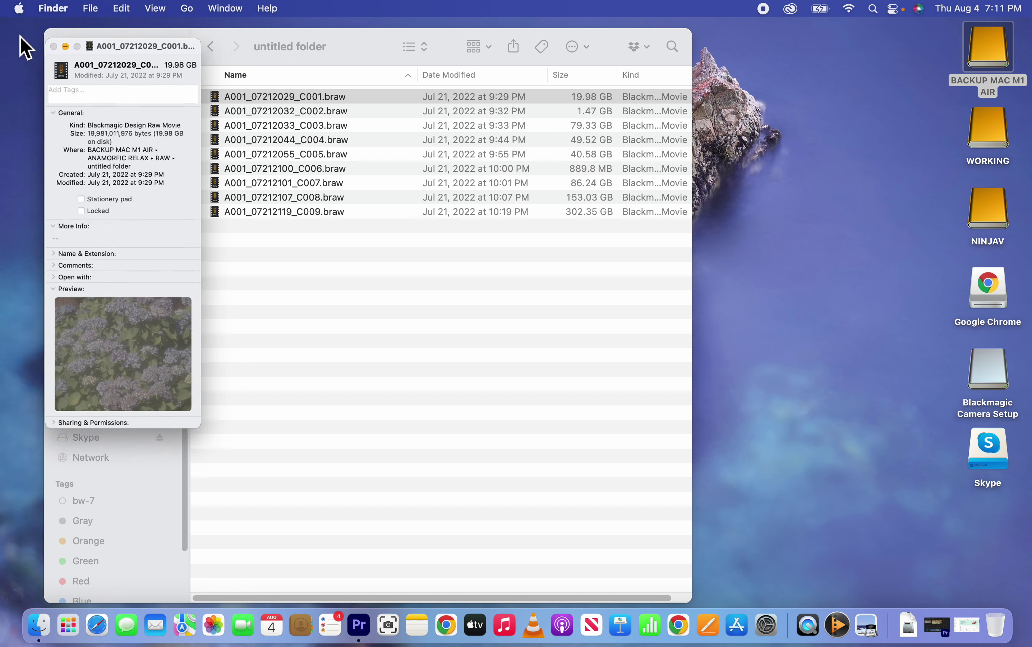
right_click(214, 96)
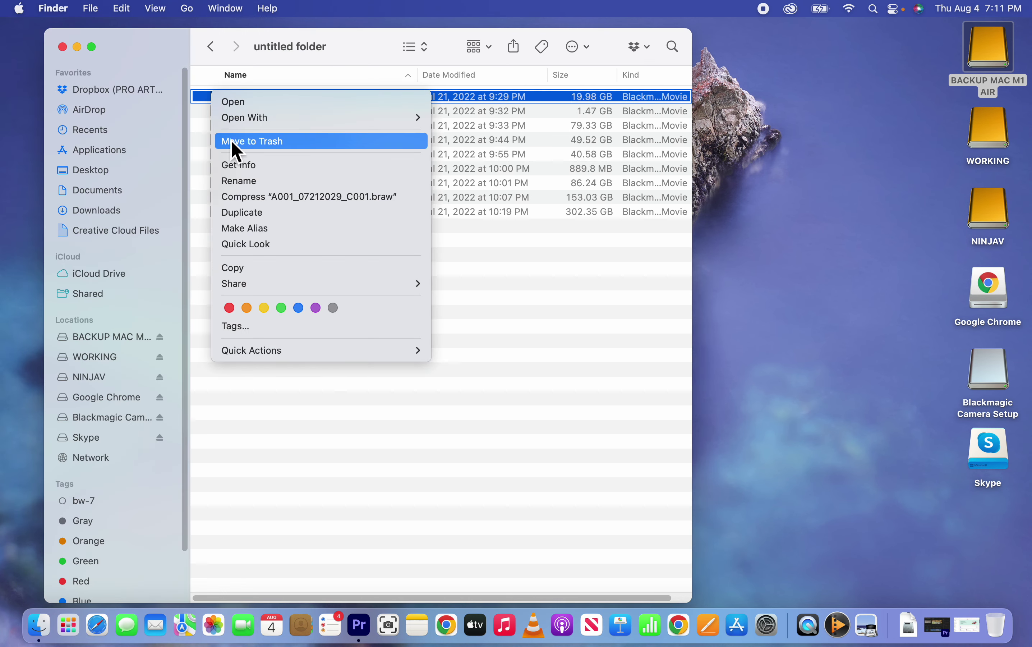
left_click(229, 166)
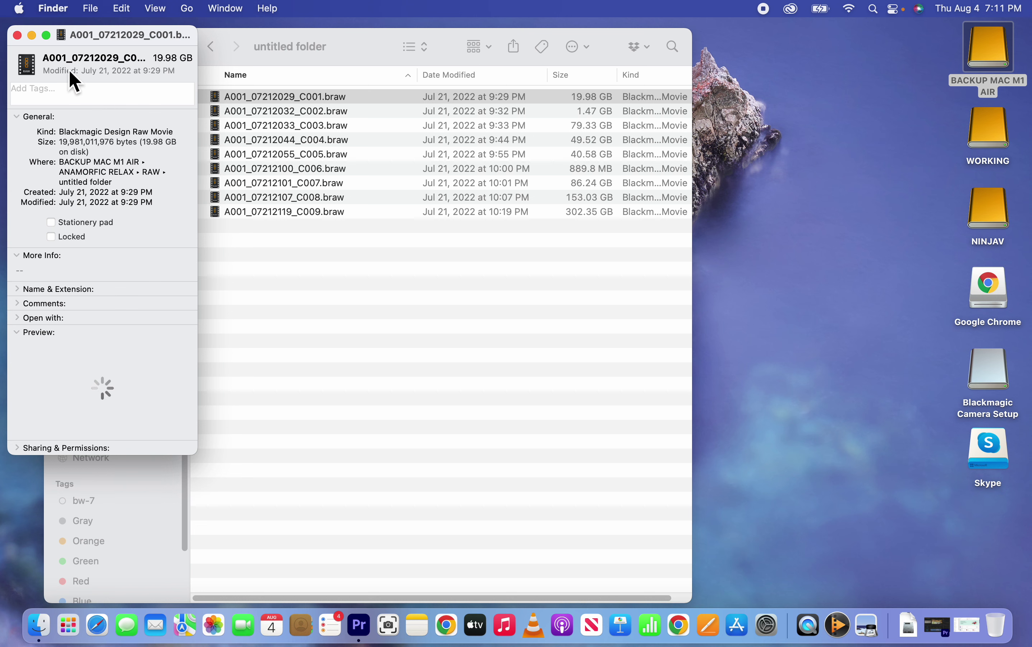
left_click(17, 35)
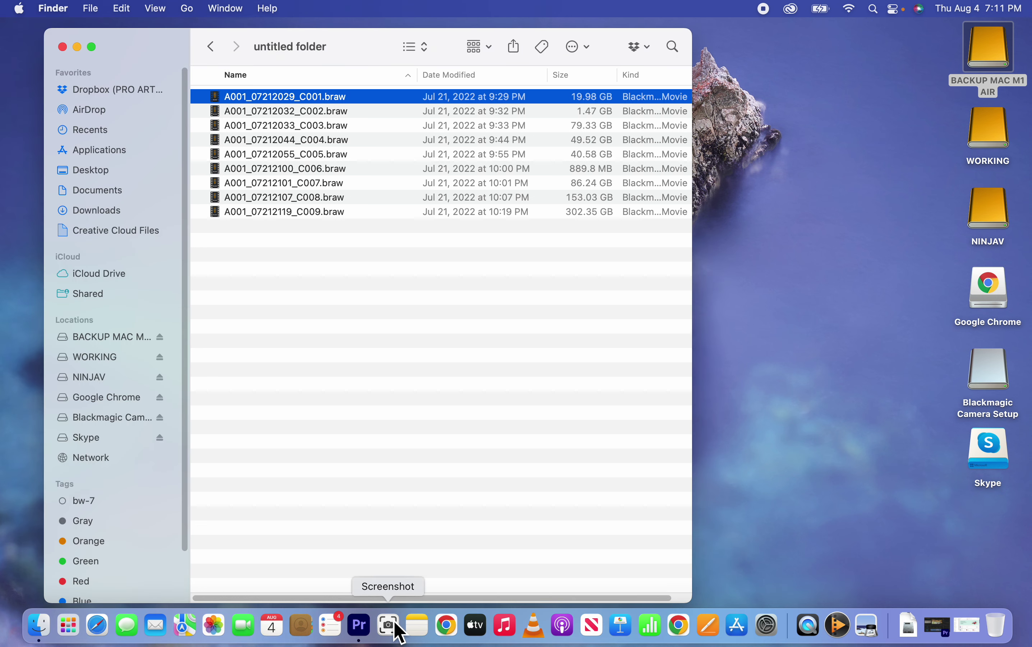
left_click(74, 635)
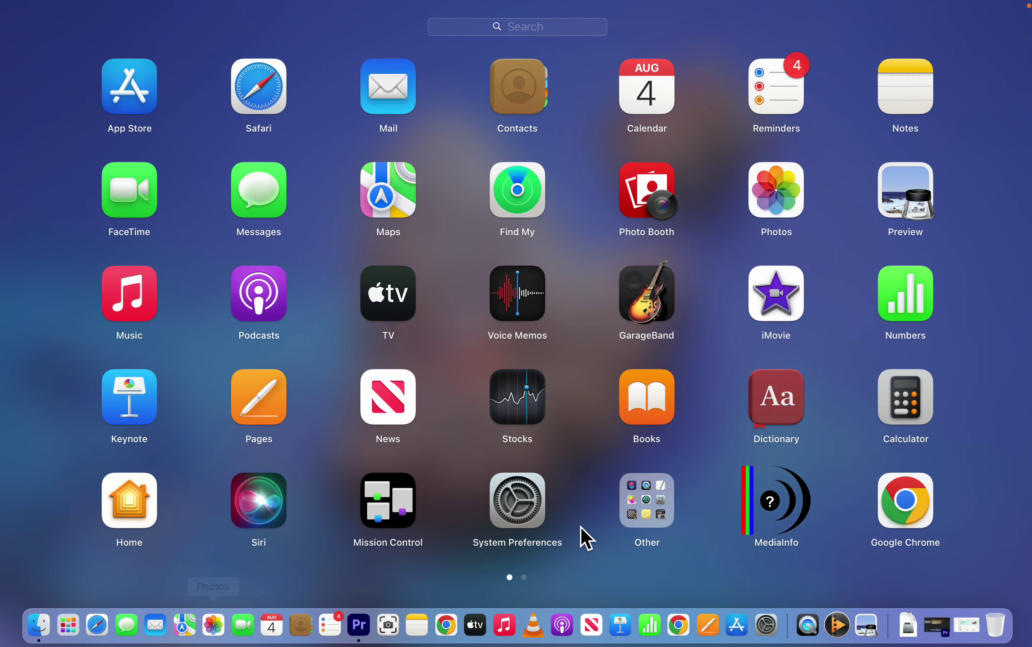
- Pin and launch MediaInfo, load A001_07212029_C001.braw, and view its full tree metadata maximized
left_click_drag(774, 513, 792, 637)
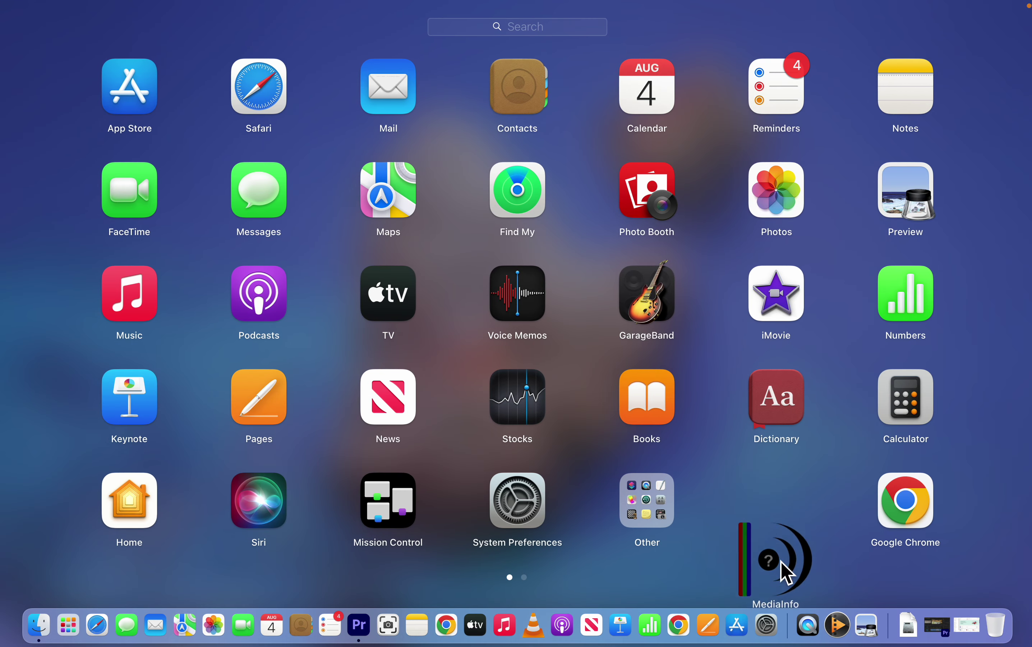
left_click(778, 627)
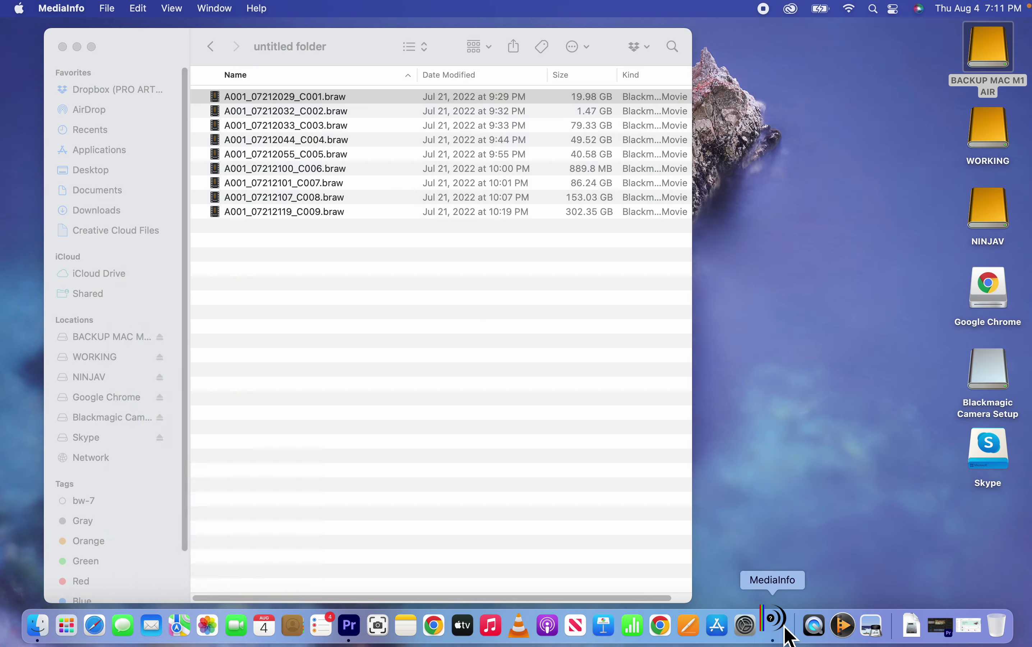
left_click_drag(303, 98, 294, 387)
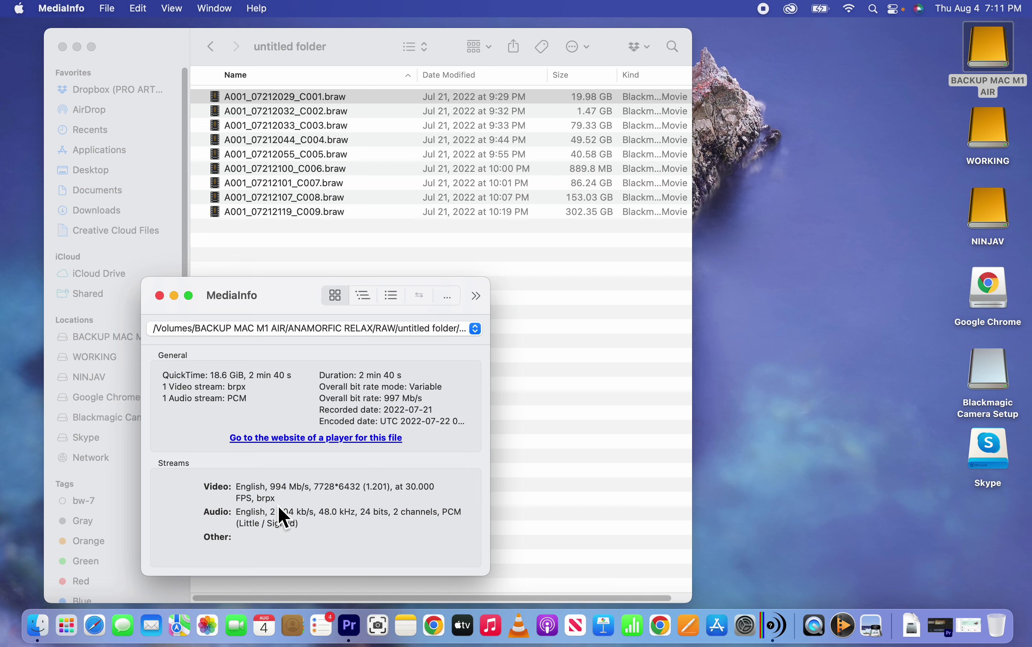
left_click(366, 295)
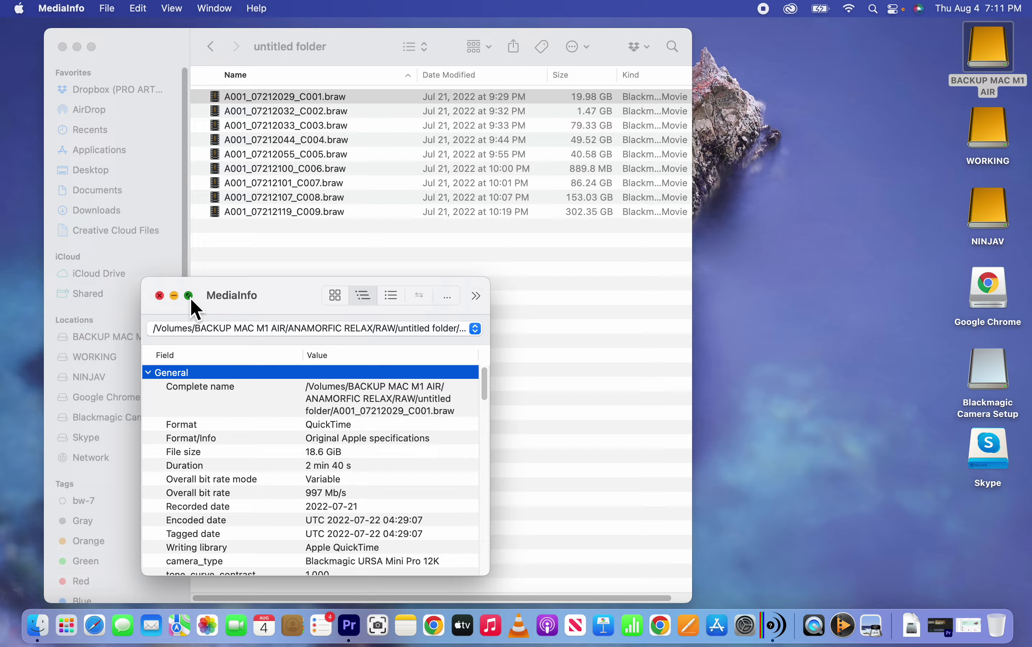
left_click(188, 295)
scroll(210, 184, "down", 1)
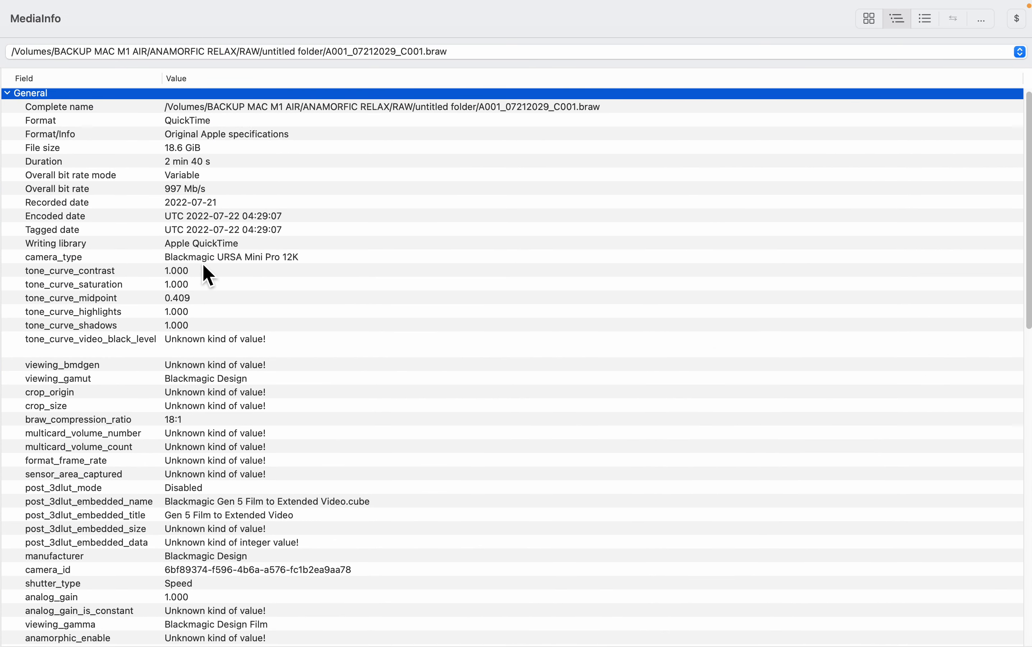
left_click(203, 263)
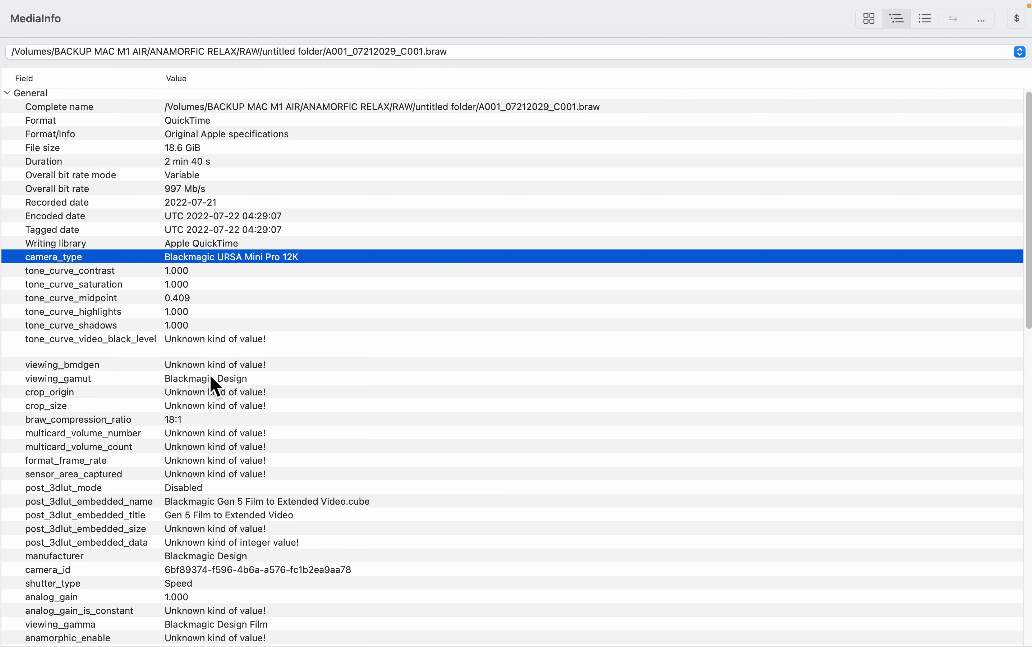
scroll(212, 399, "down", 5)
scroll(211, 397, "down", 2)
scroll(211, 398, "down", 4)
scroll(212, 398, "down", 2)
scroll(211, 398, "down", 6)
scroll(210, 397, "up", 5)
scroll(212, 373, "up", 10)
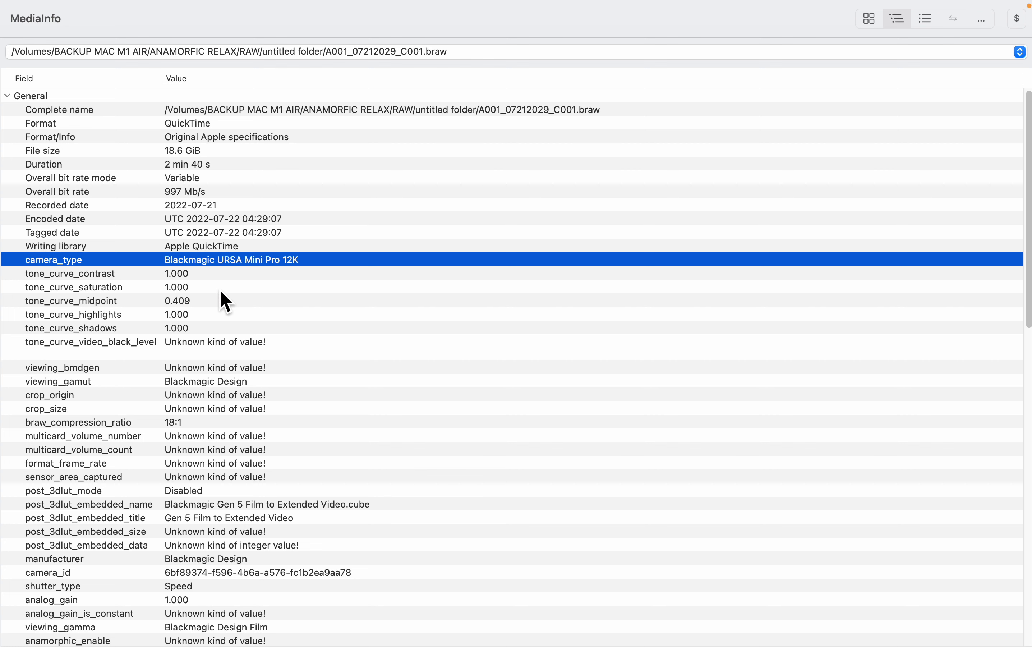
left_click(226, 423)
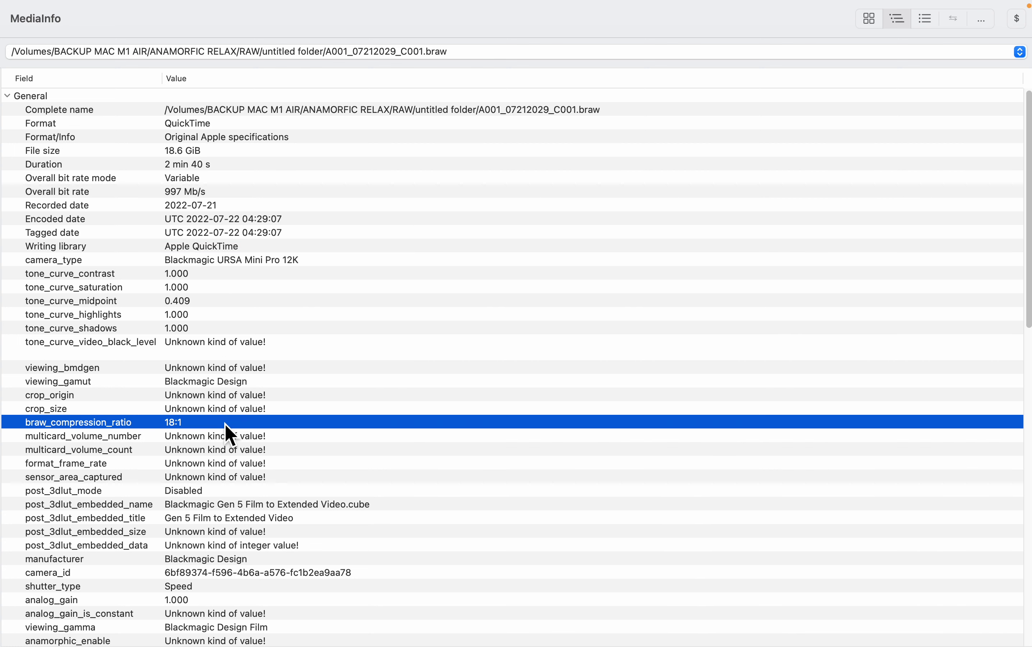
left_click(218, 523)
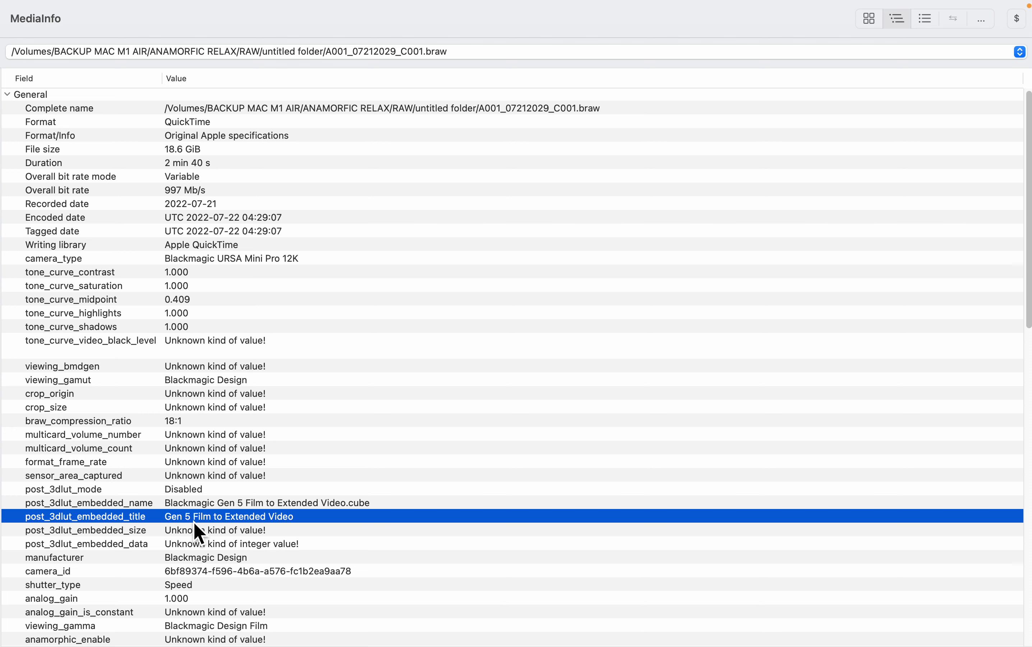
scroll(195, 521, "down", 3)
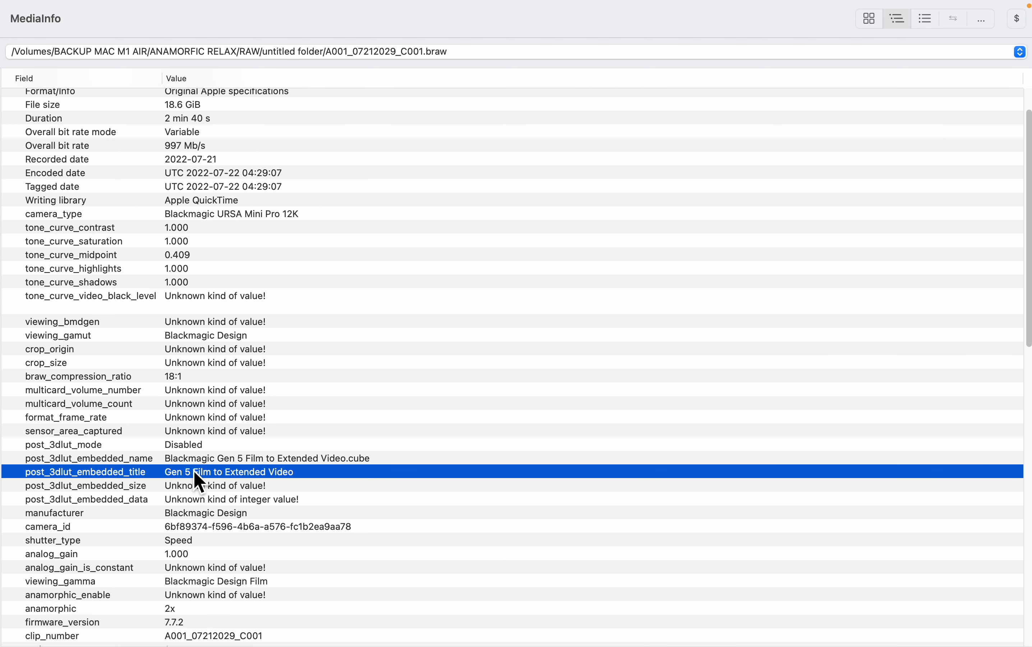
scroll(194, 478, "down", 1)
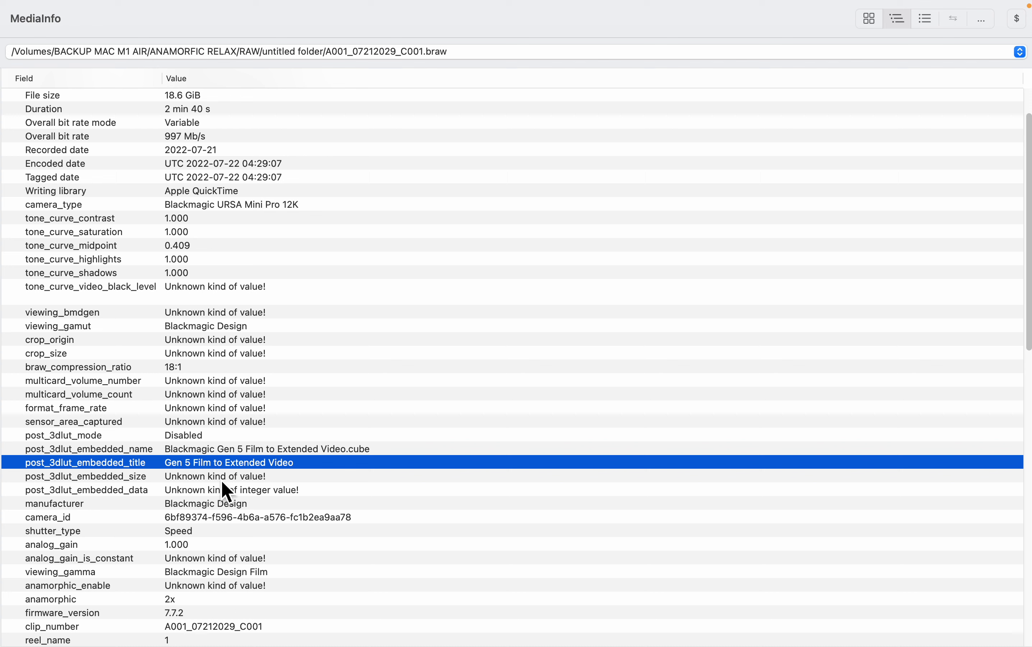
scroll(221, 480, "down", 1)
scroll(219, 516, "down", 1)
scroll(218, 510, "down", 2)
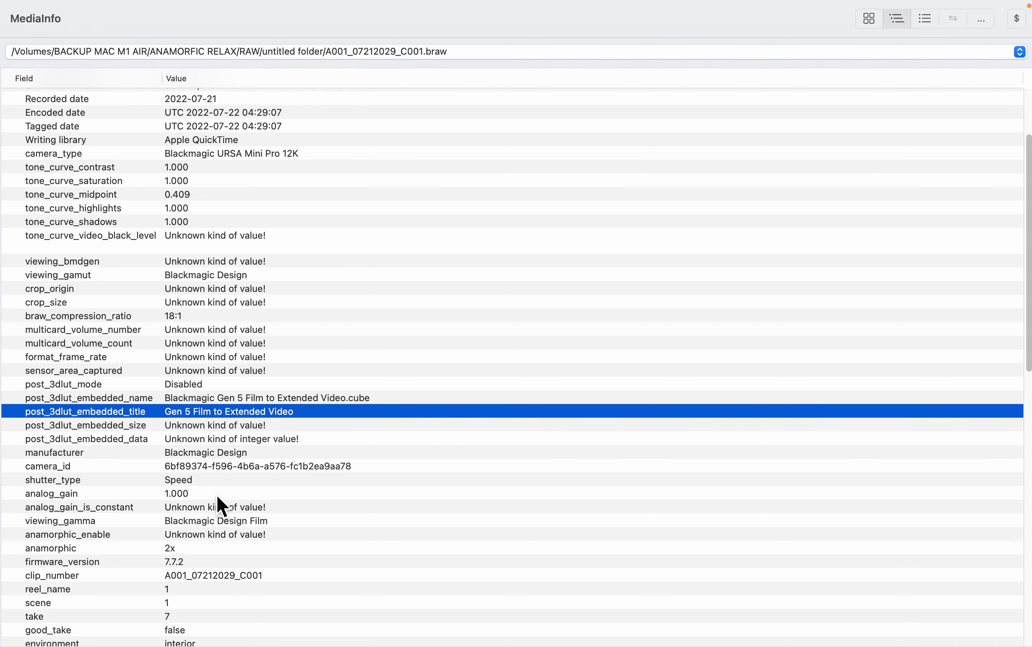
scroll(218, 501, "down", 4)
scroll(218, 491, "down", 3)
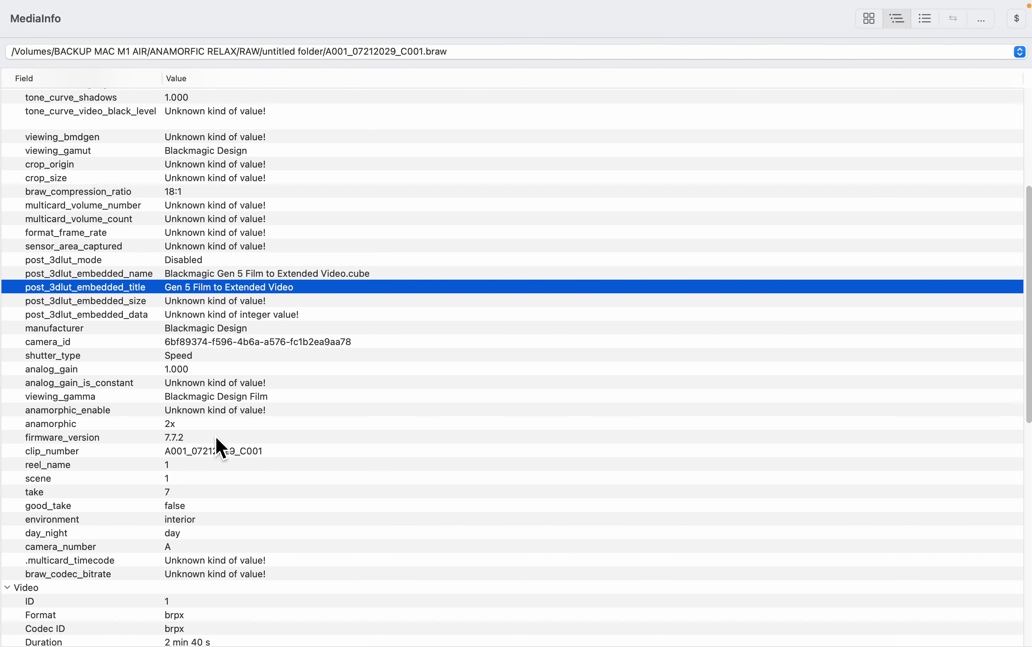
left_click(210, 424)
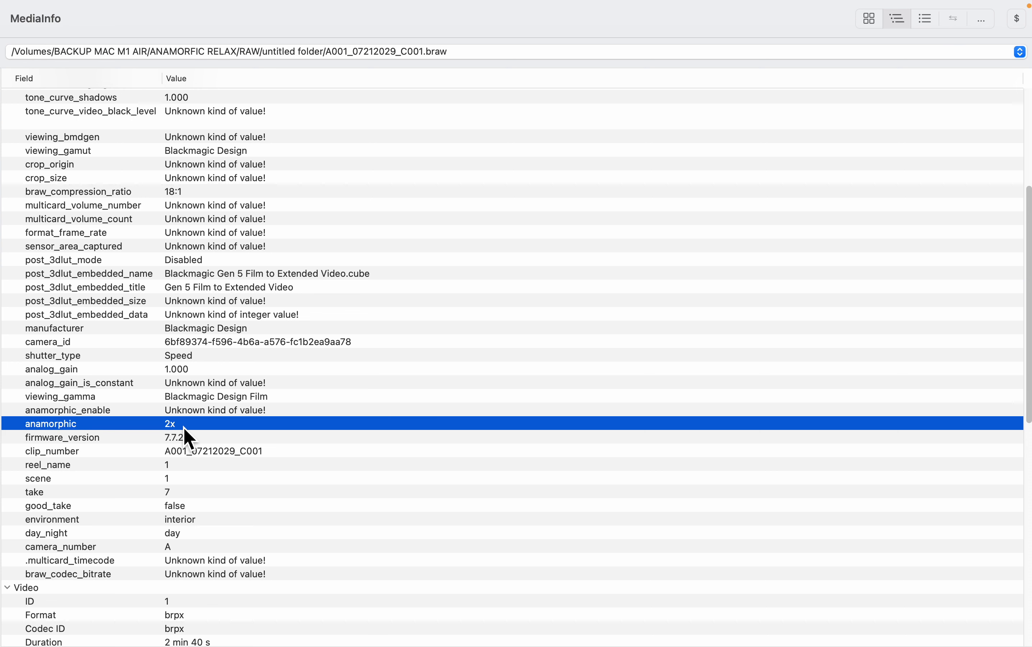
scroll(189, 432, "down", 1)
scroll(189, 432, "down", 2)
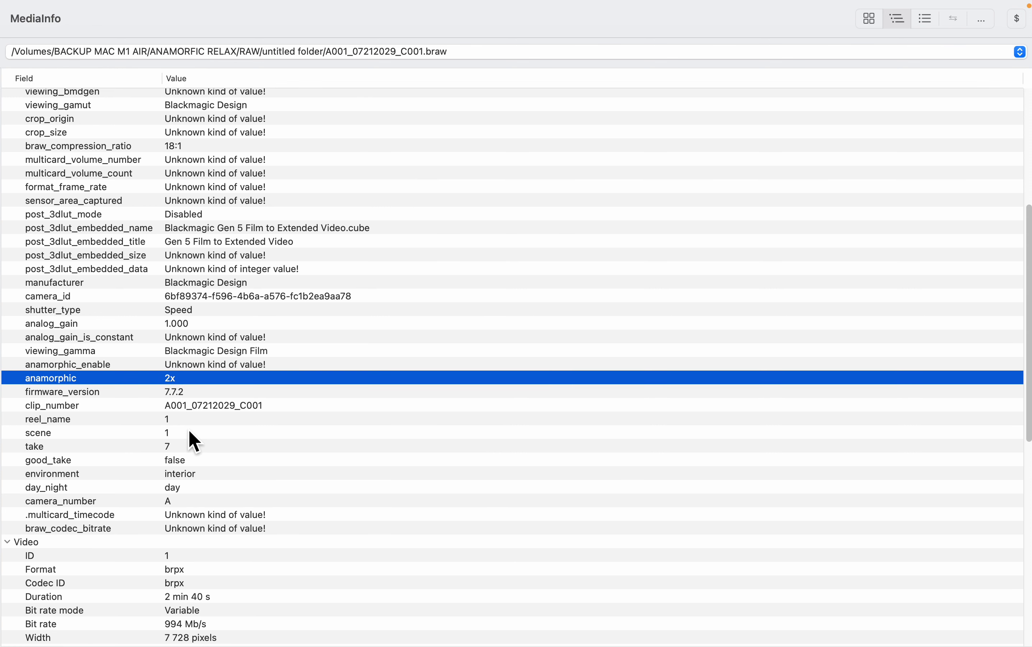
scroll(189, 432, "down", 6)
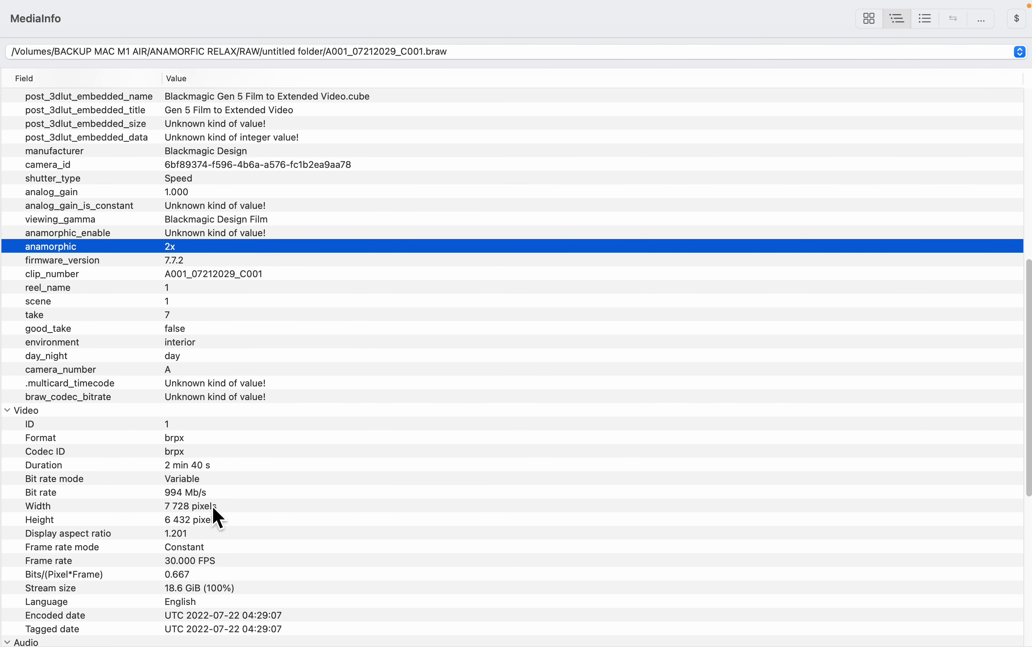
- Inspect the video Width (7 728 pixels), Height and 994 Mb/s bit rate values
left_click(133, 505)
key("Up")
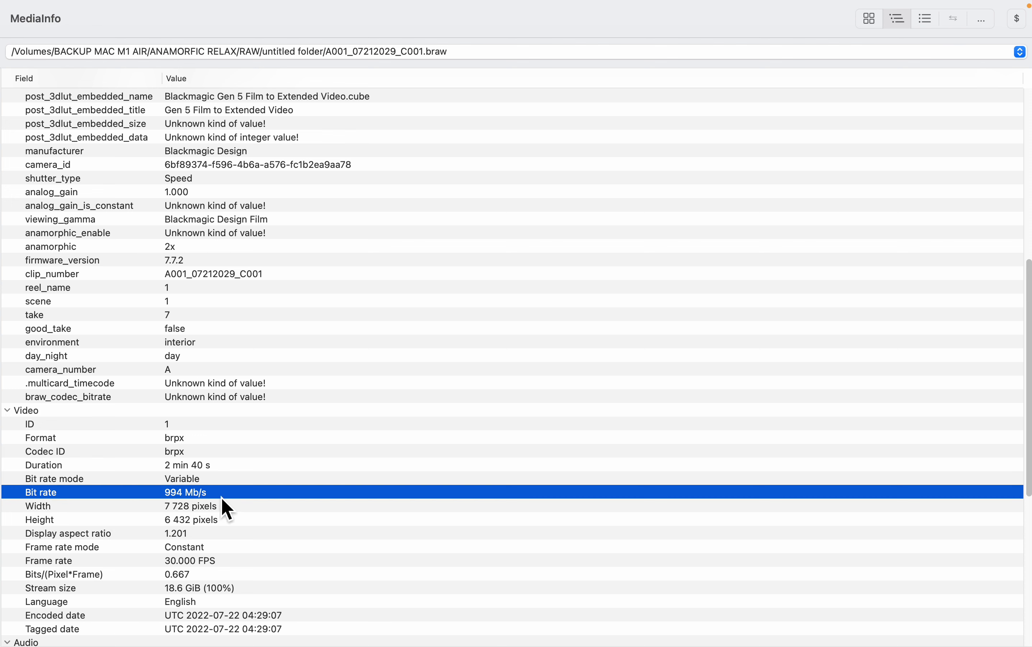
left_click(209, 510)
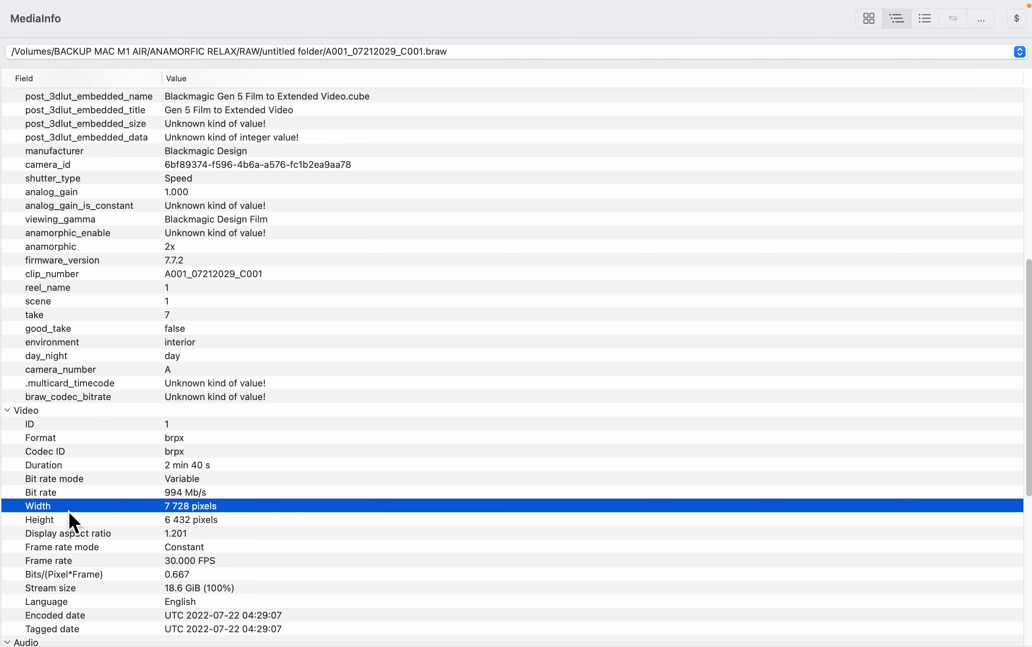
left_click(188, 517)
left_click(191, 512)
left_click(187, 524)
left_click(194, 507)
- Check the display aspect ratio, frame rate and audio details, then close MediaInfo
left_click(138, 535)
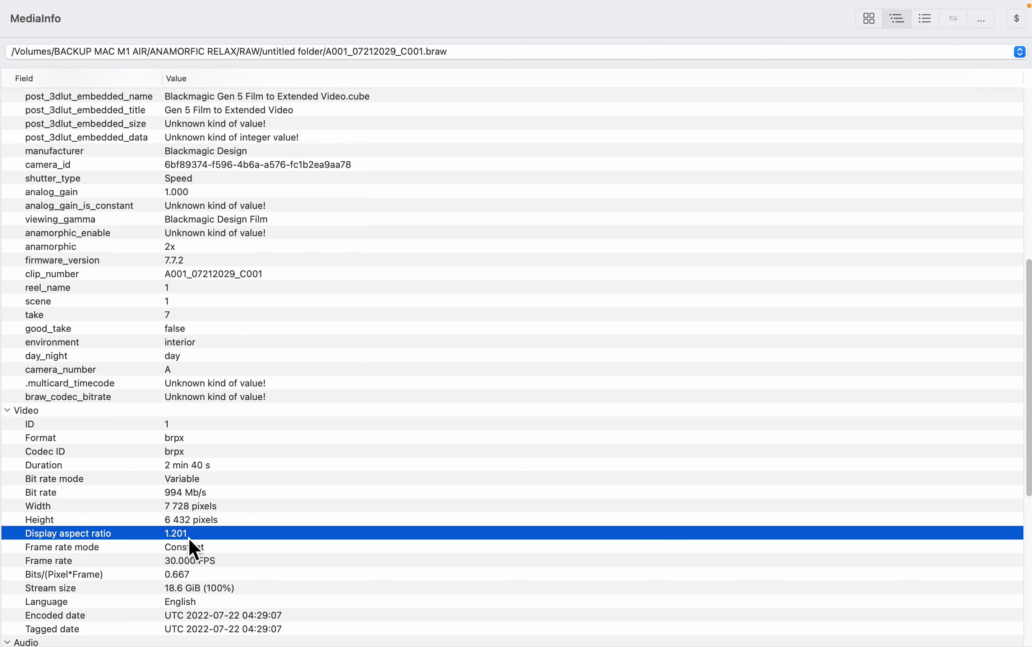
left_click(190, 562)
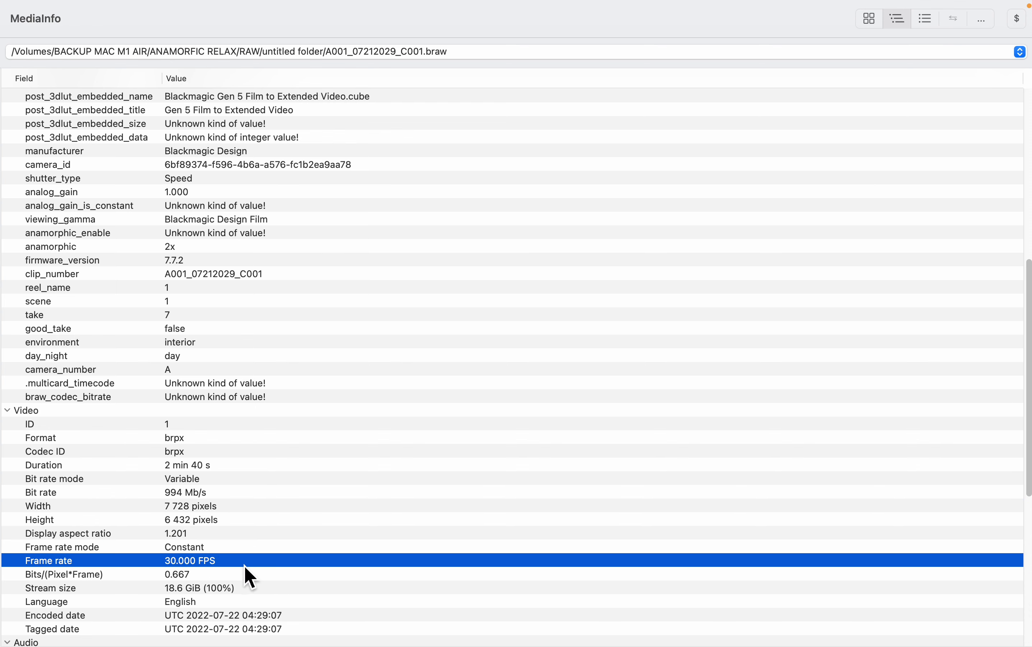
scroll(237, 568, "down", 5)
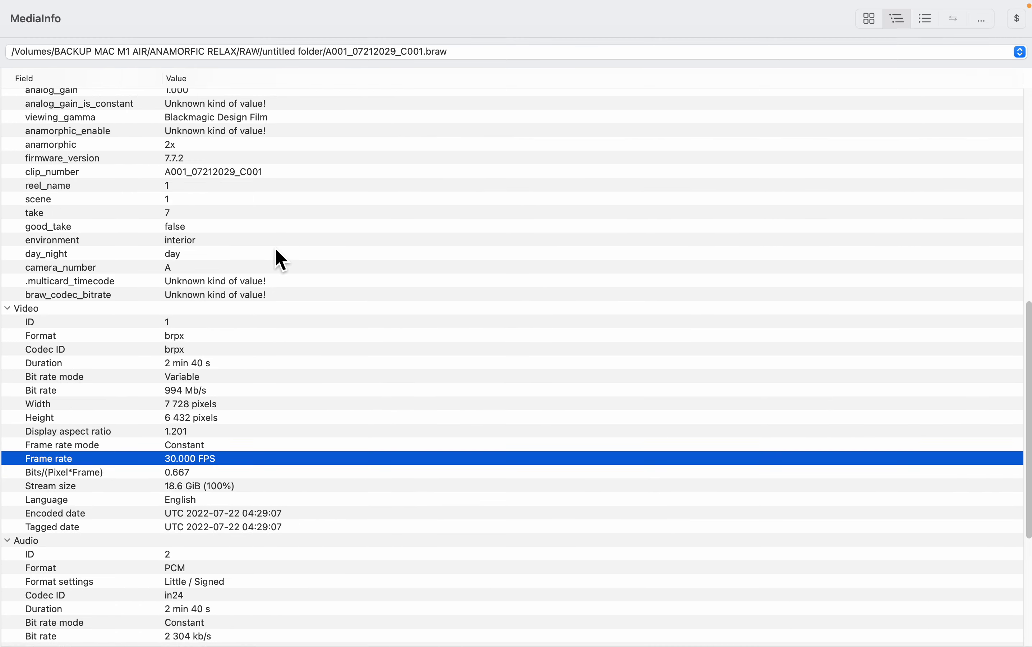
scroll(269, 270, "down", 12)
mouse_move(19, 2)
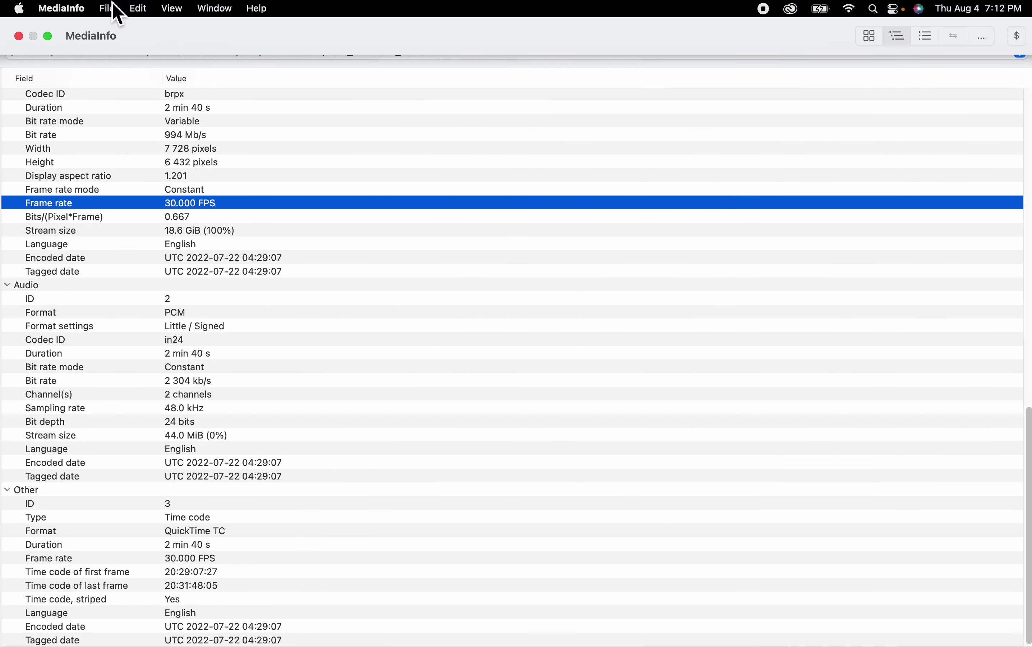
left_click(18, 36)
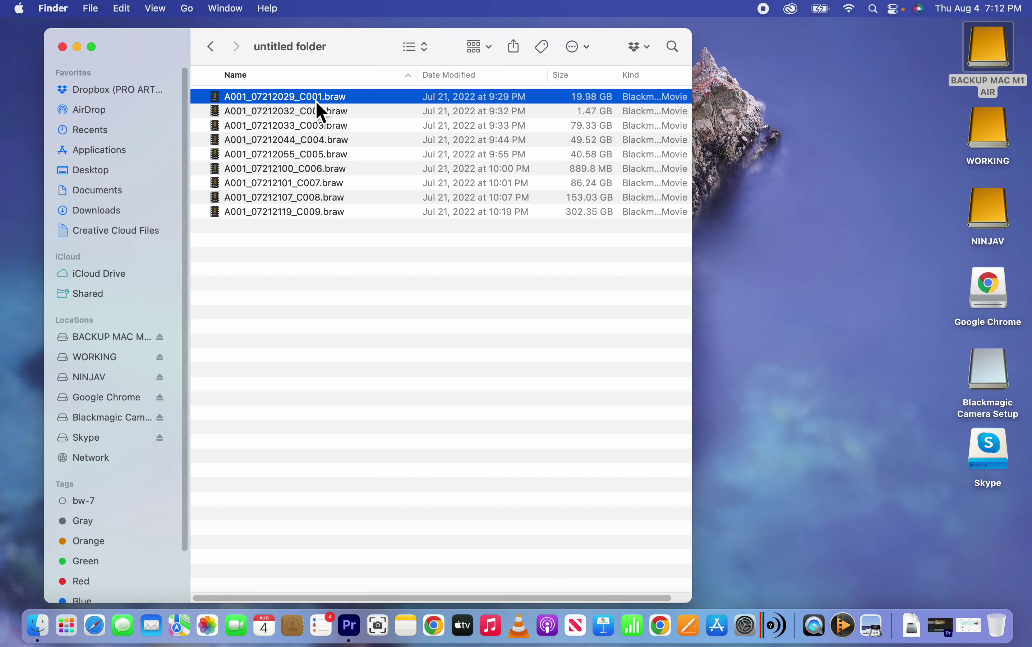
double_click(316, 111)
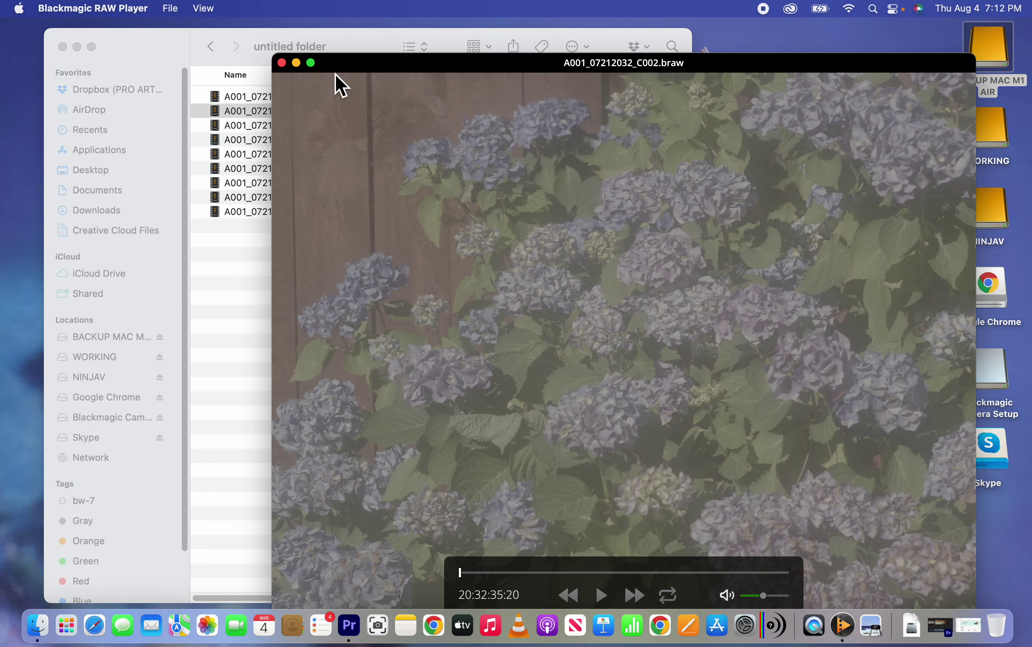
left_click(311, 64)
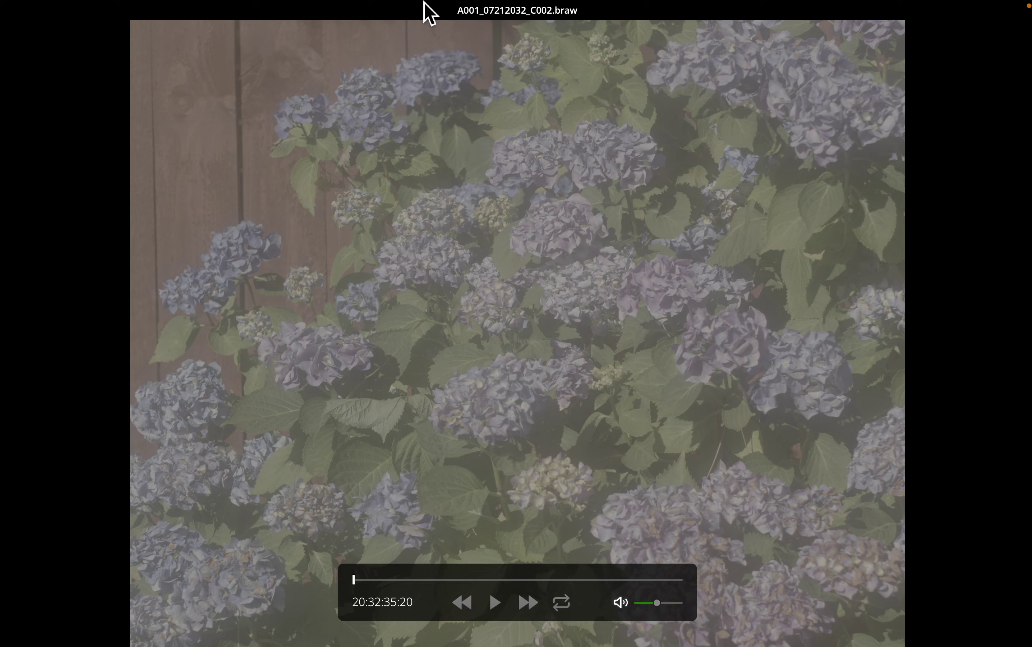
mouse_move(424, 1)
left_click(11, 27)
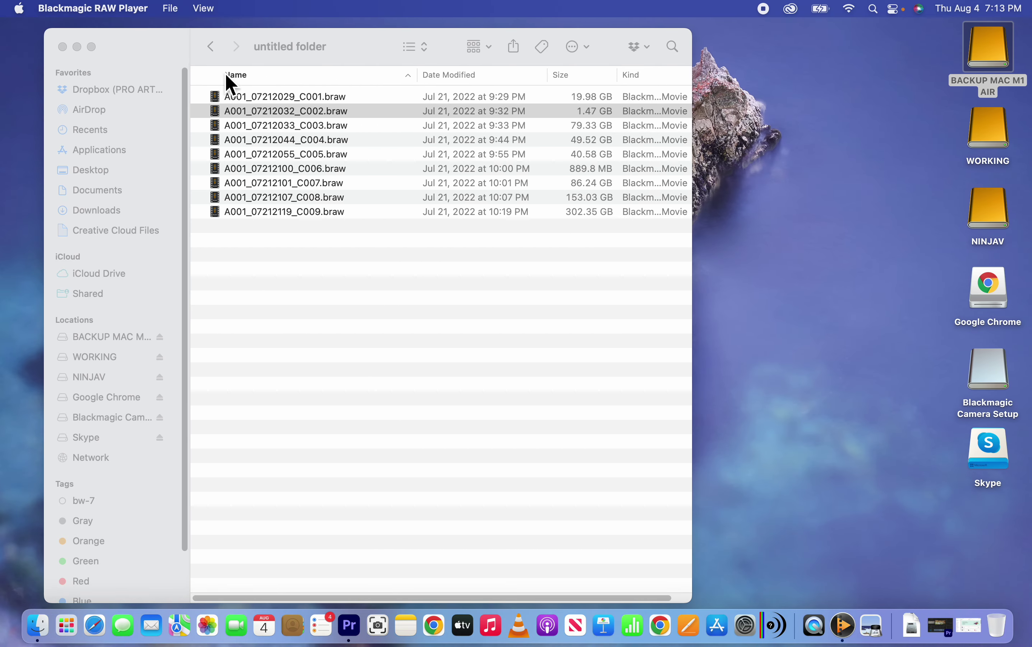
double_click(270, 150)
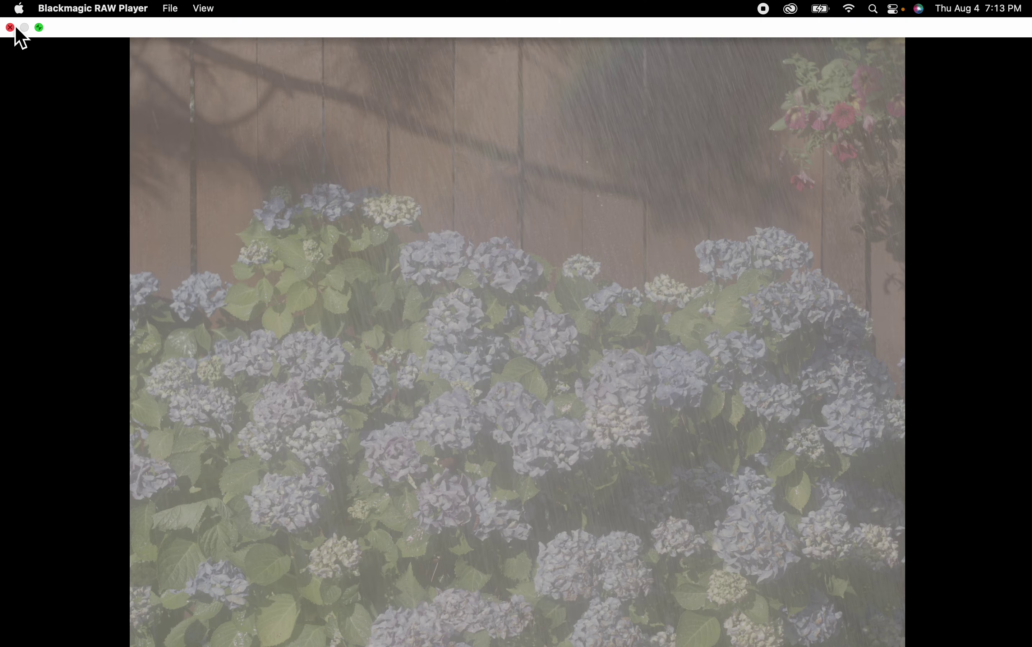
left_click(10, 27)
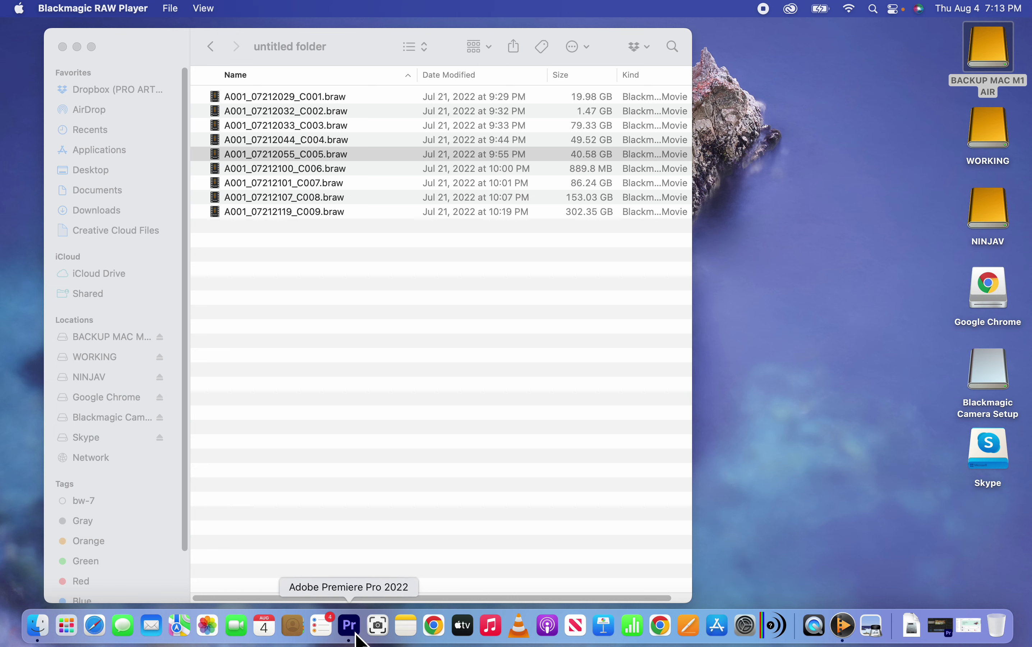
left_click(356, 634)
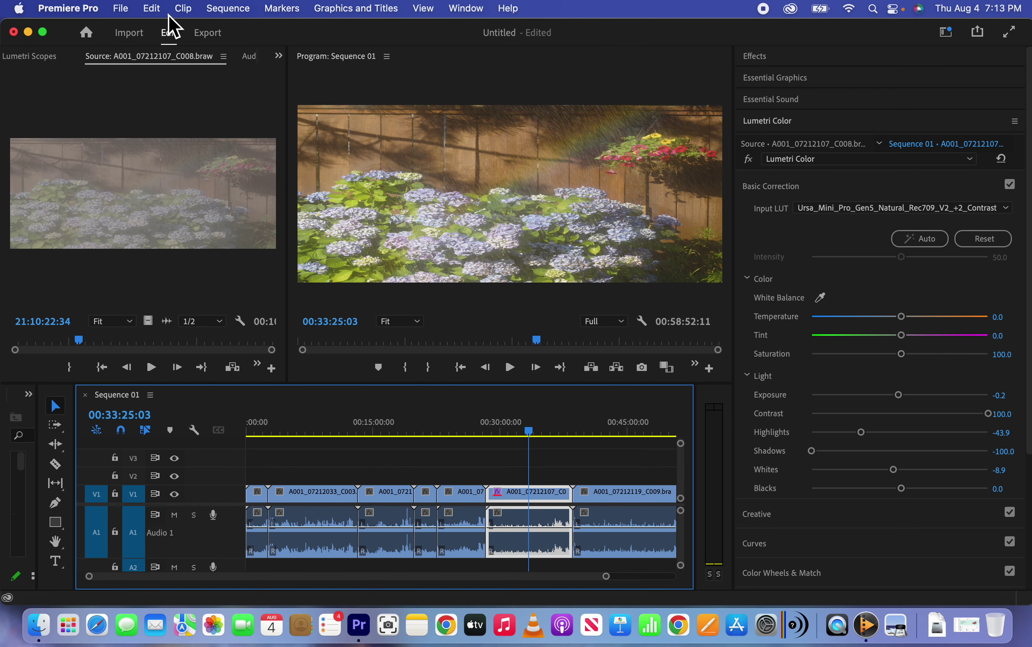
- Browse Premiere Pro's Clip, File and Edit menus
left_click(179, 10)
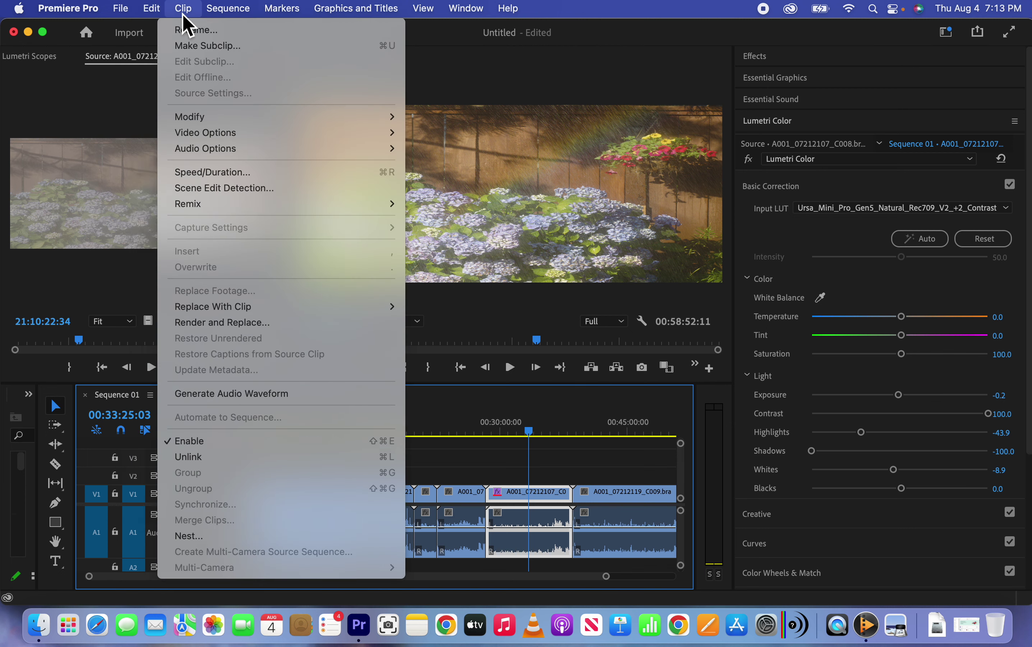
left_click(508, 501)
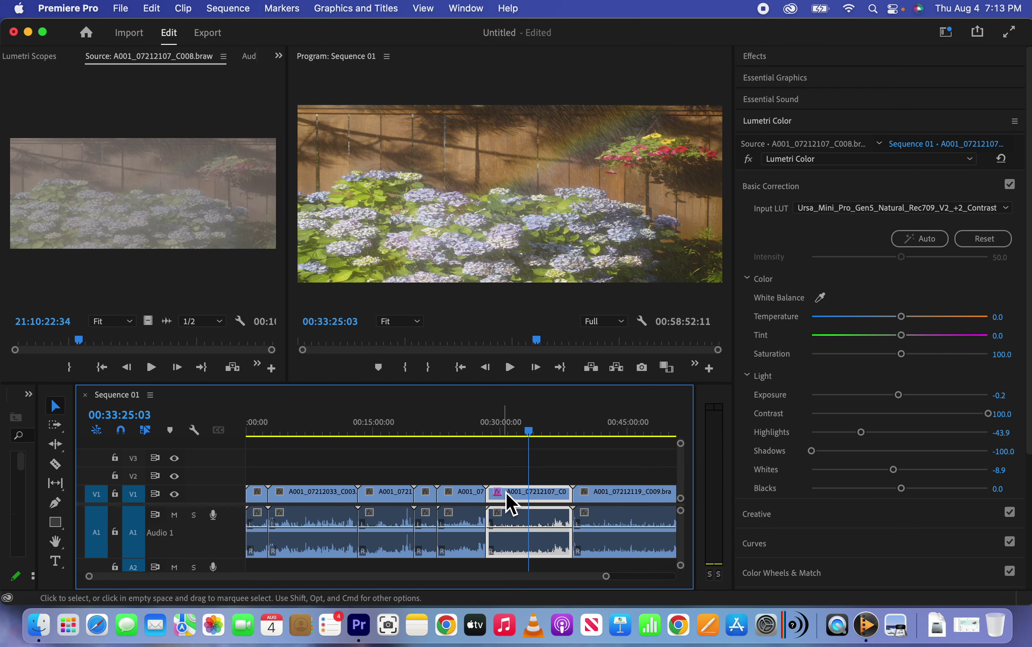
left_click(121, 9)
mouse_move(150, 10)
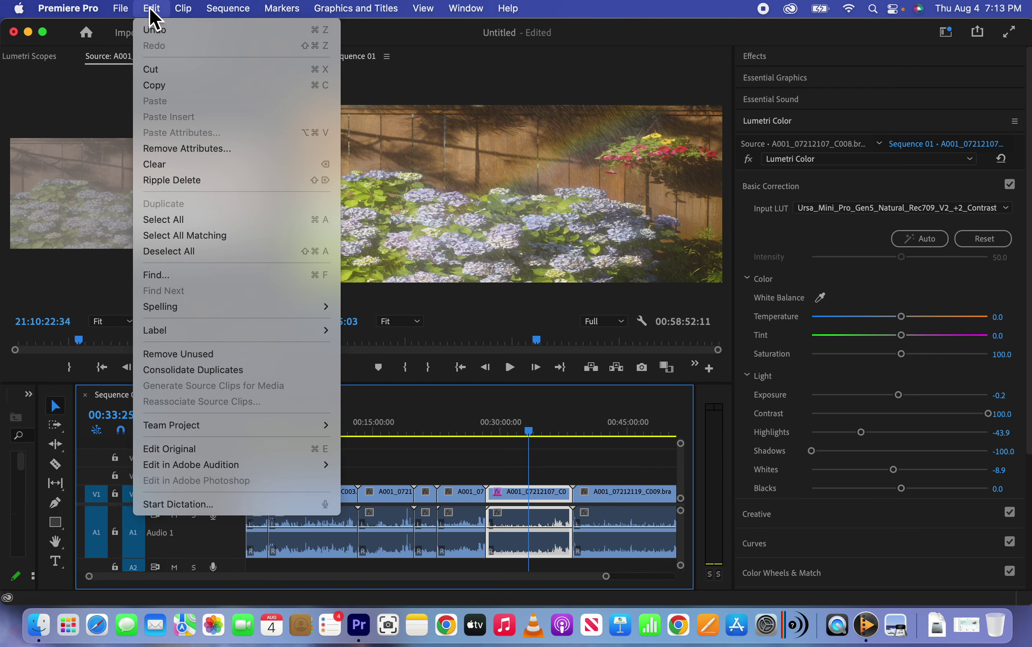
mouse_move(184, 14)
mouse_move(112, 13)
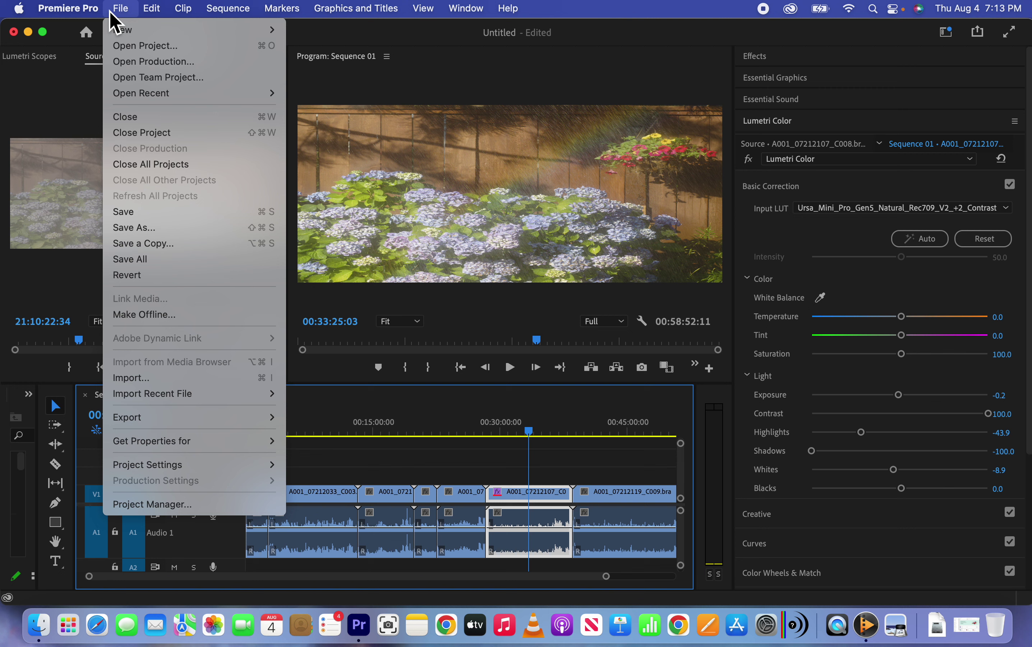
mouse_move(184, 471)
mouse_move(169, 471)
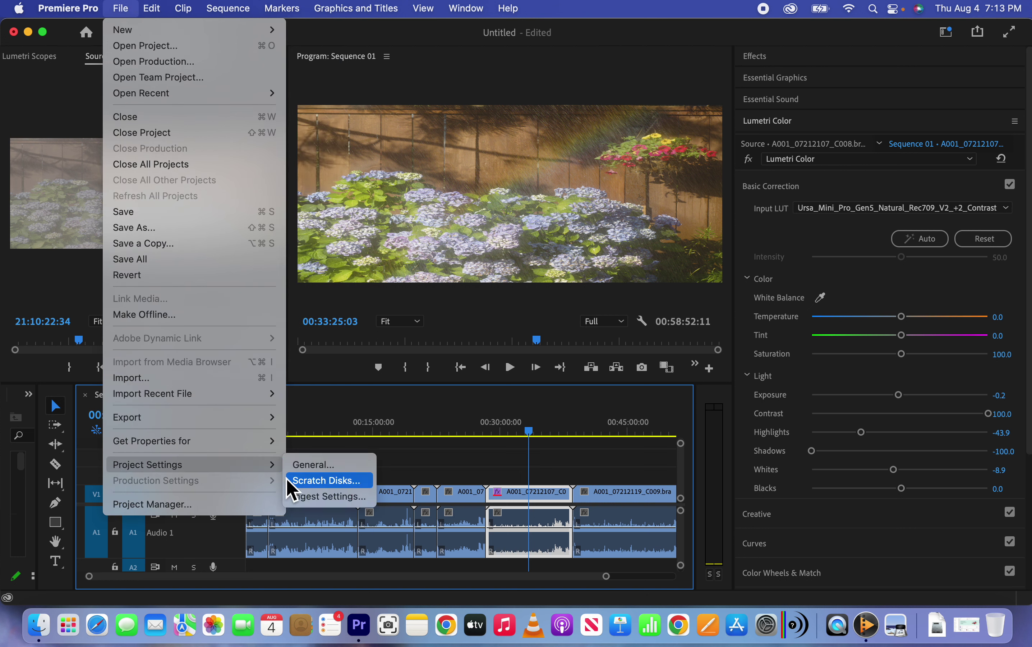
- Review the timeline clip's context menu, then bring up the Sequence menu
right_click(518, 493)
mouse_move(560, 605)
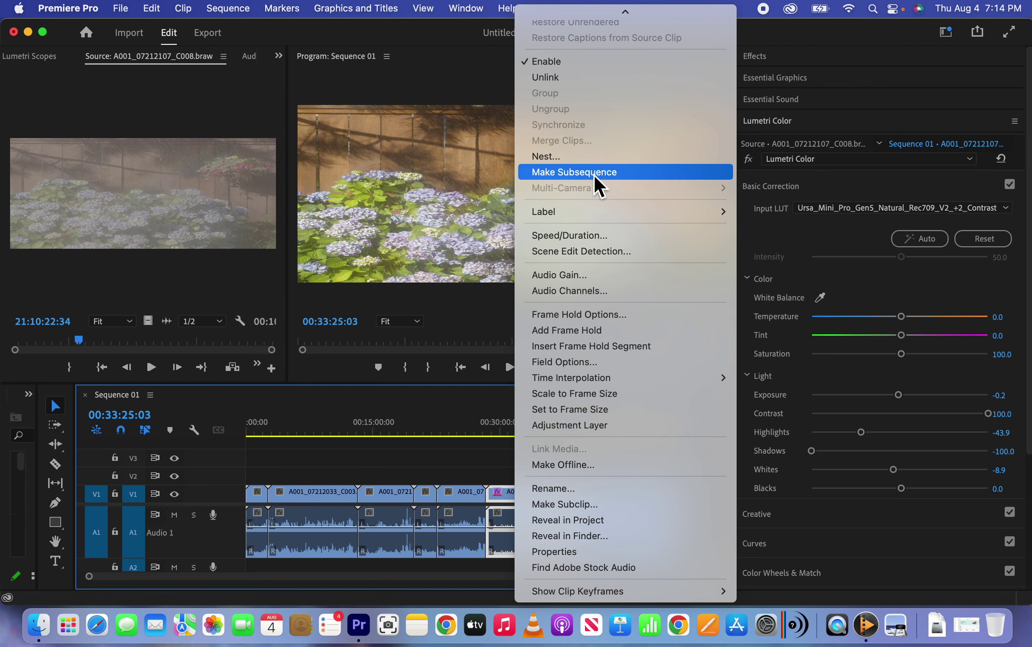
mouse_move(595, 9)
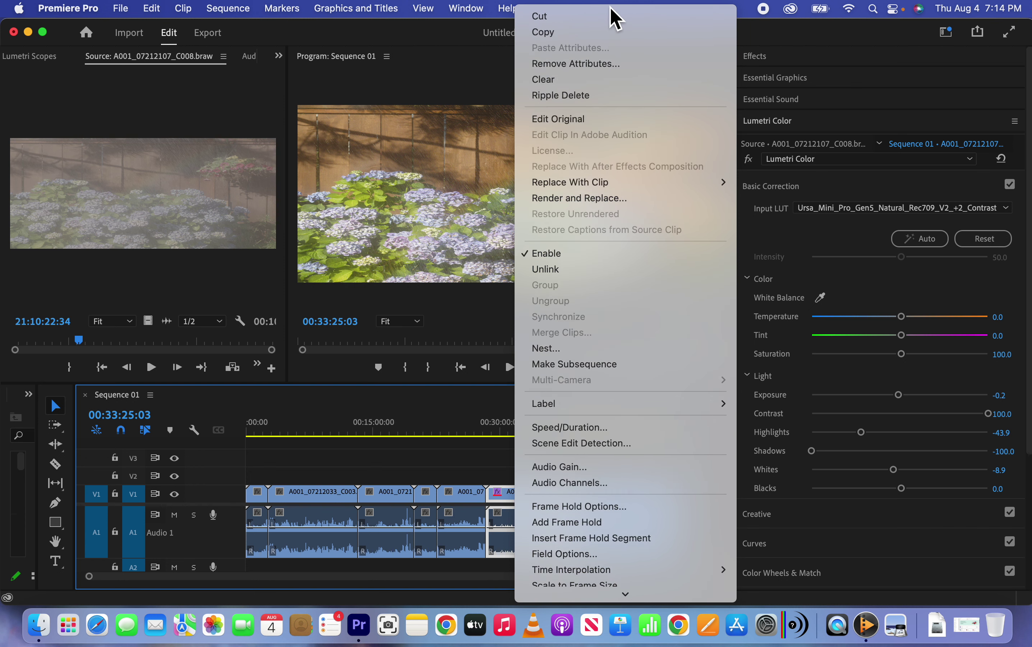
left_click(241, 20)
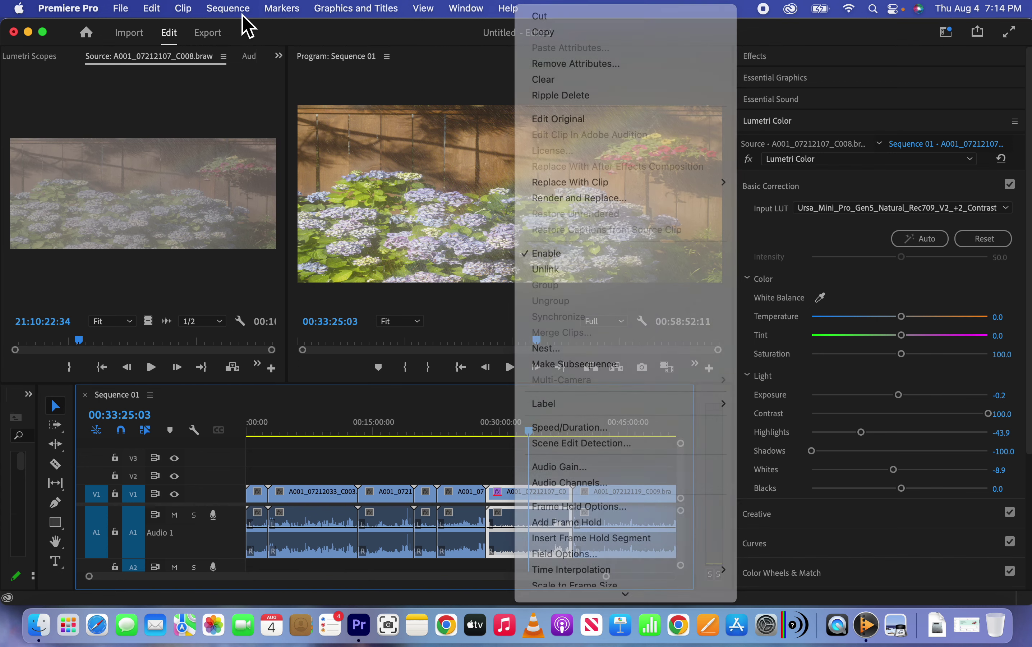
left_click(228, 9)
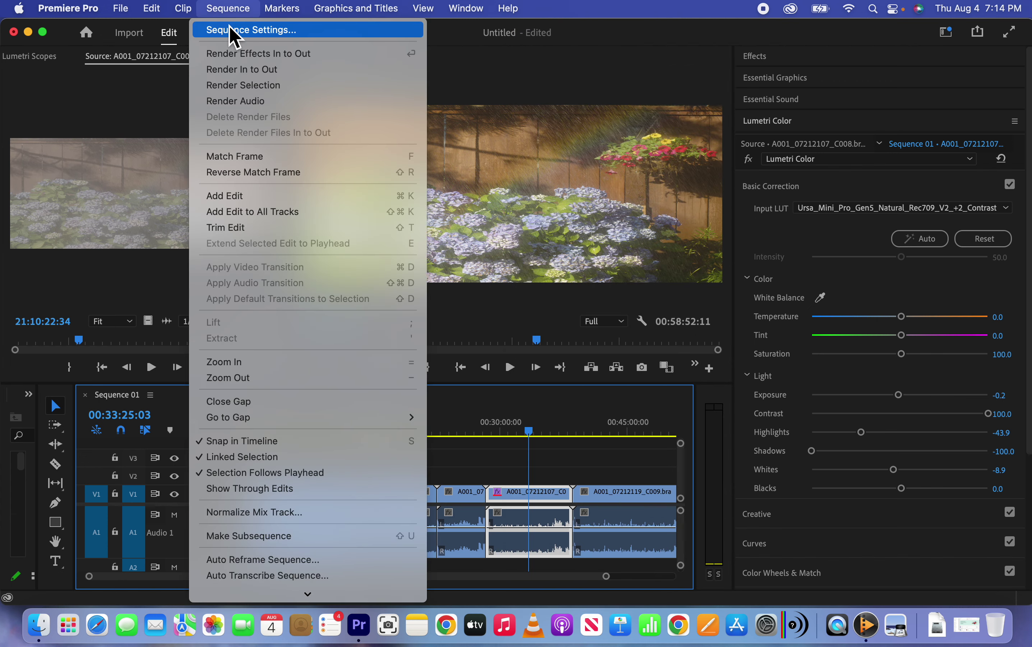
- In Sequence Settings, keep Anamorphic 2:1 pixel aspect ratio and Rec. 709 working color space
left_click(231, 30)
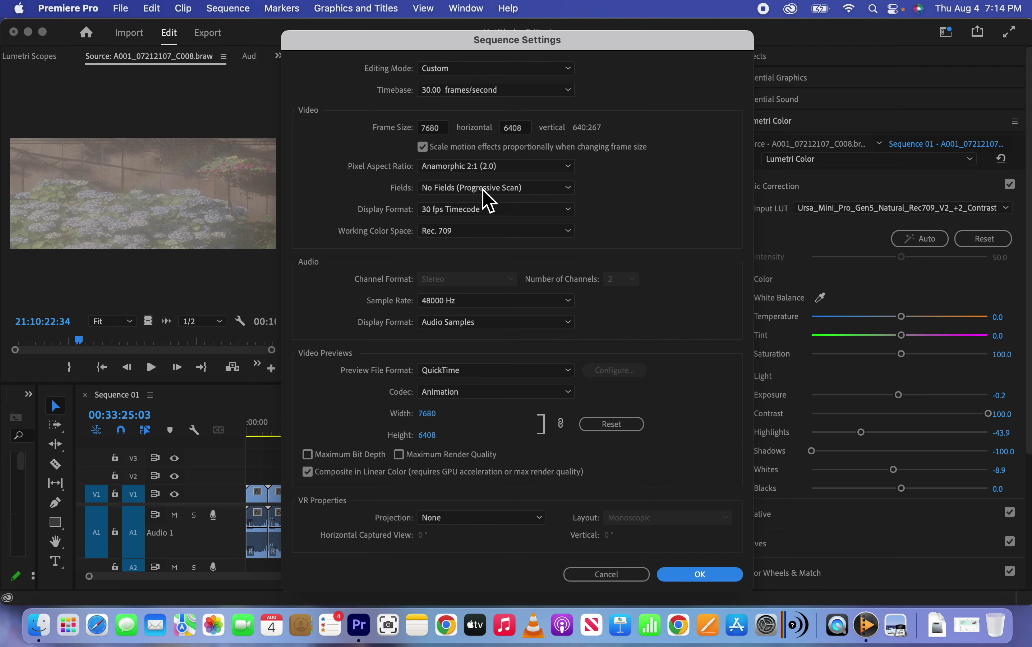
left_click(570, 171)
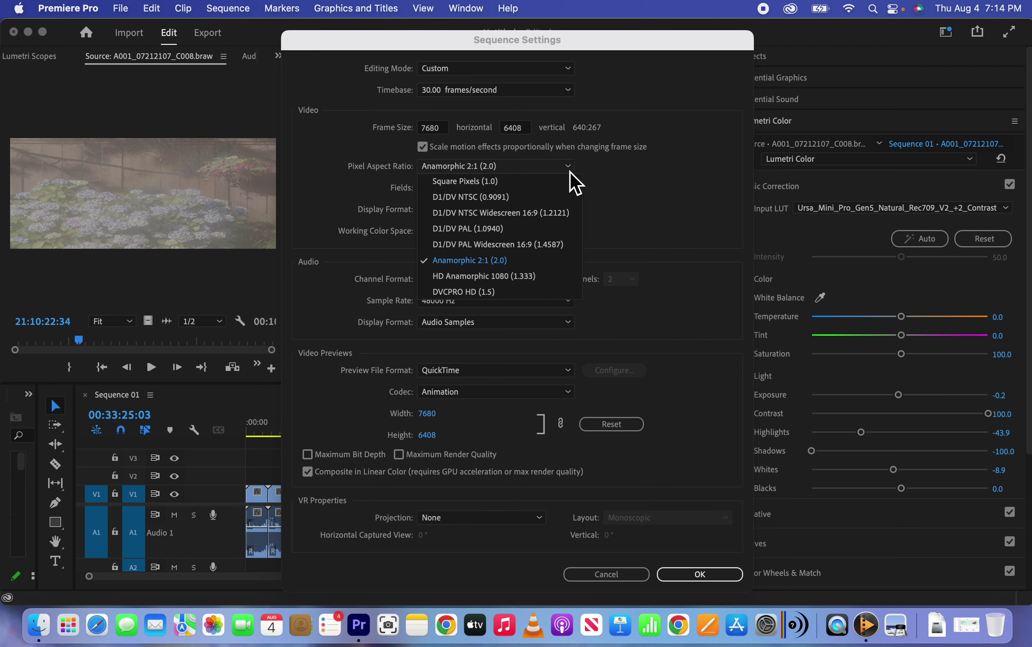
left_click(533, 261)
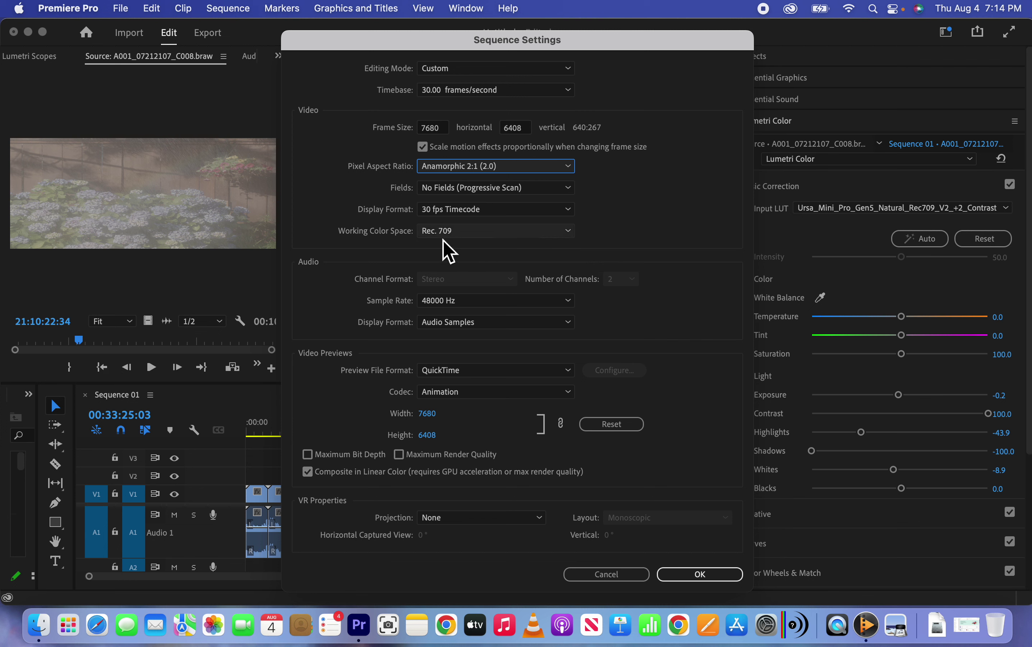
left_click(559, 235)
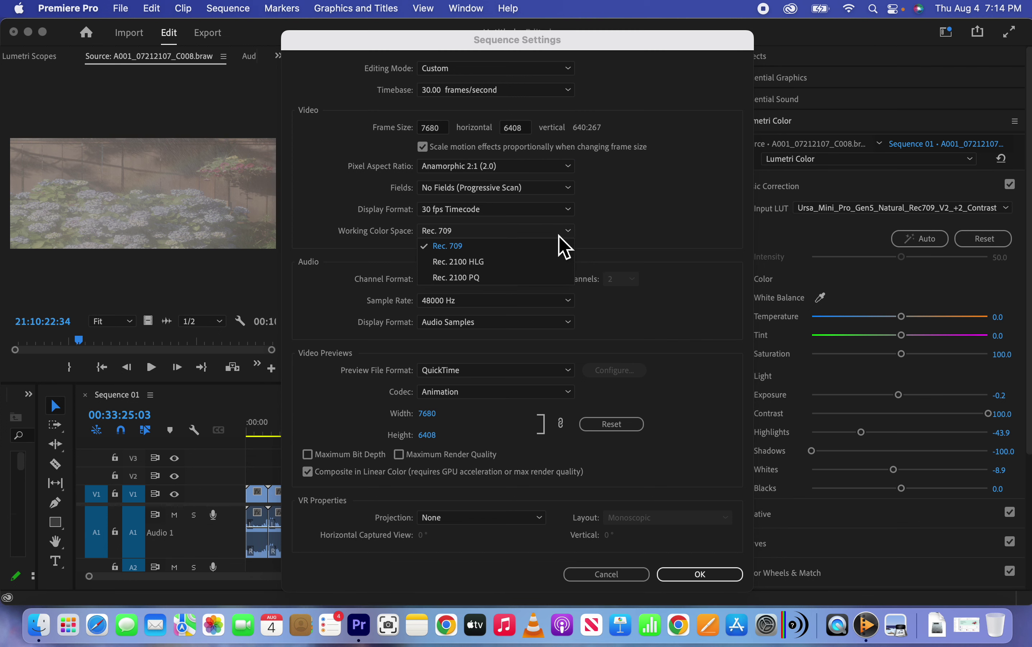
left_click(548, 246)
left_click(732, 575)
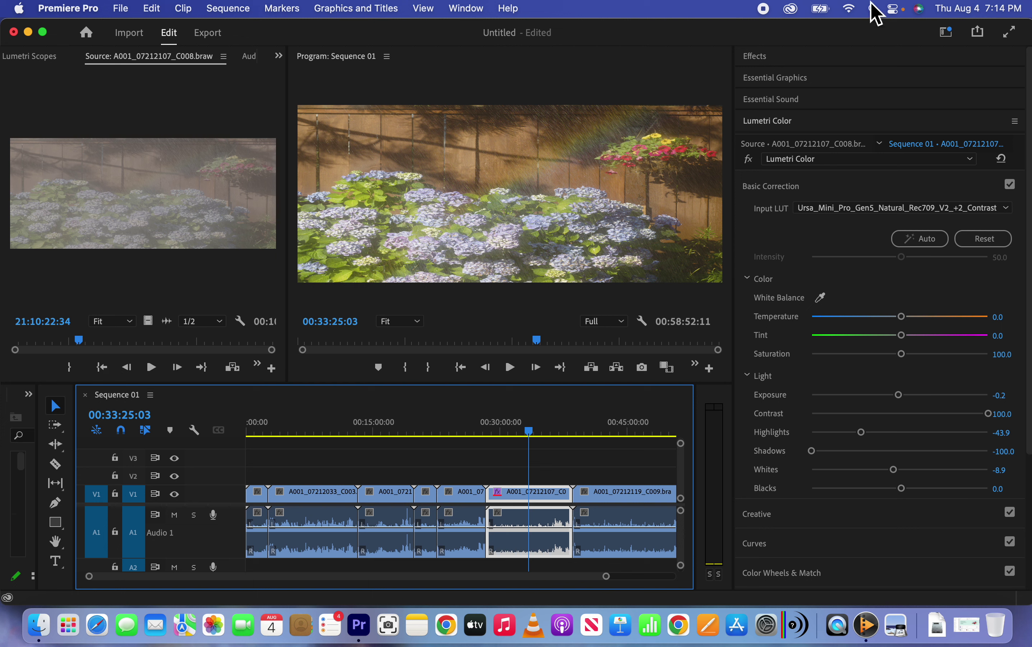
- Hide Premiere Pro and navigate through DROBOX, Dropbox (PRO ART INC) and overlays to LUTS-NATURAL ALL CAMERAS
left_click(28, 32)
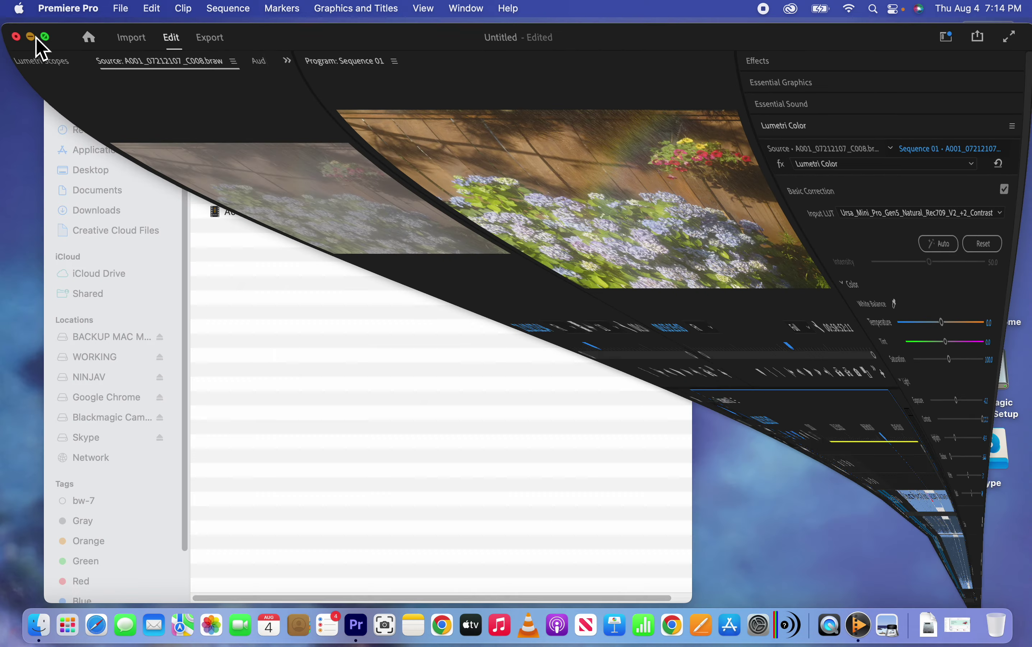
double_click(985, 45)
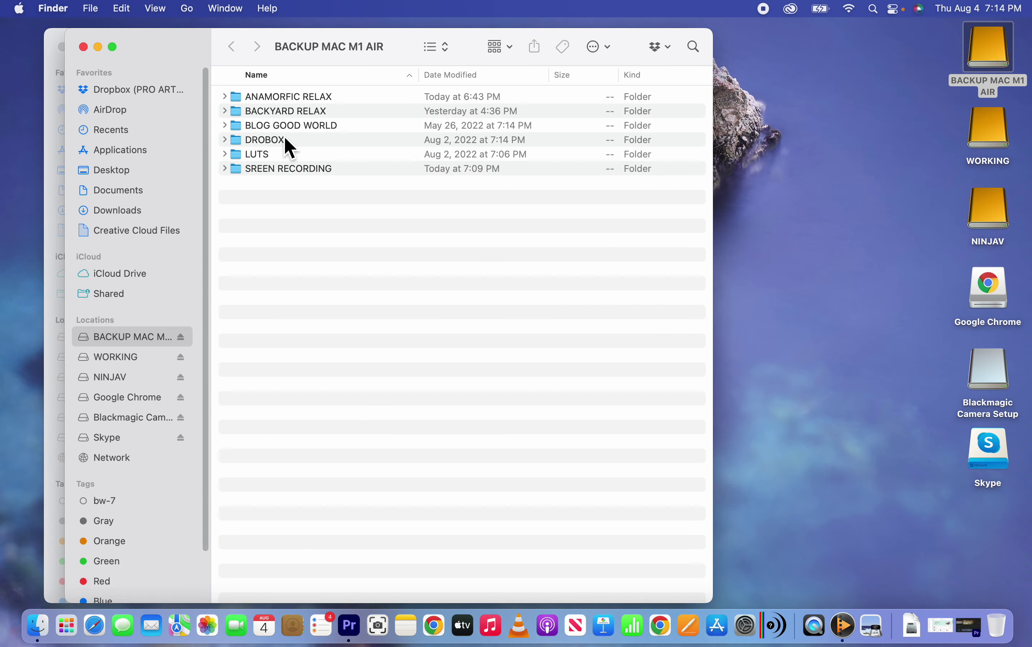
double_click(285, 138)
double_click(287, 104)
left_click(333, 114)
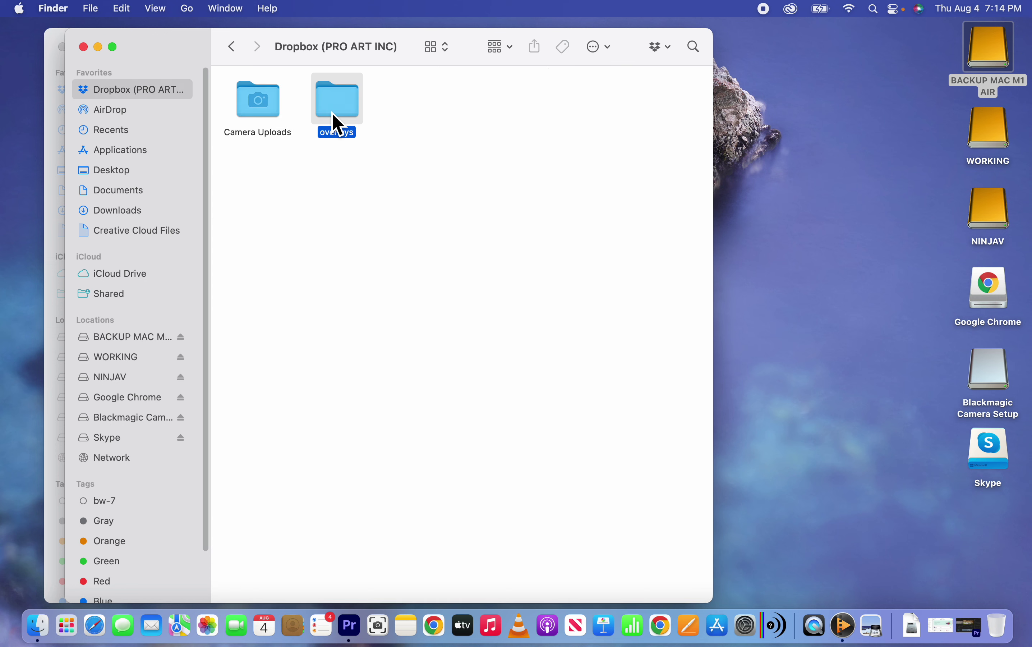
double_click(333, 114)
double_click(338, 112)
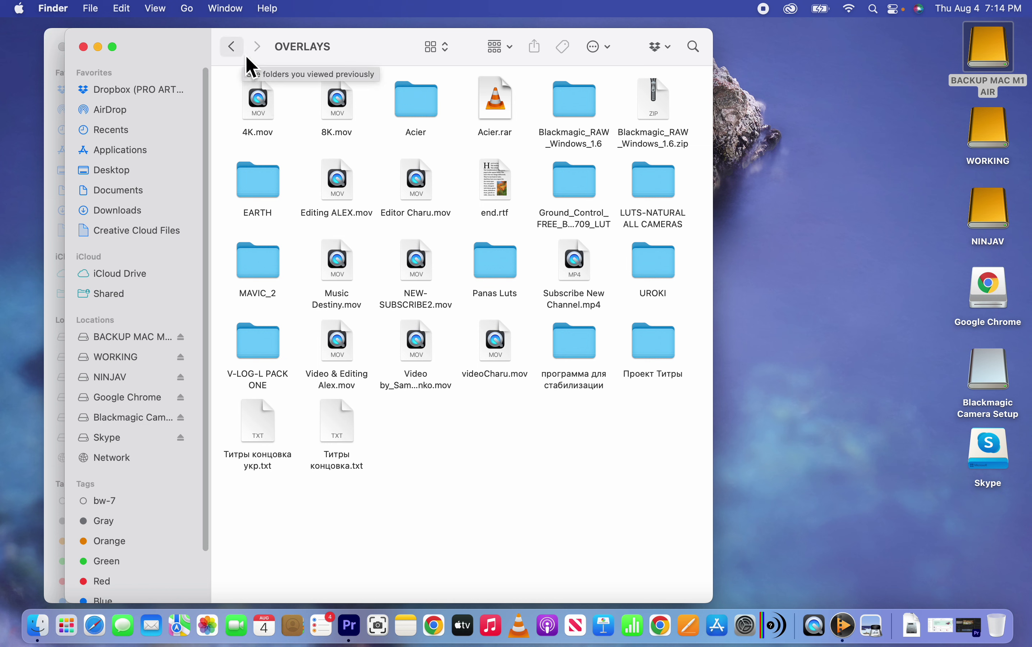
double_click(657, 184)
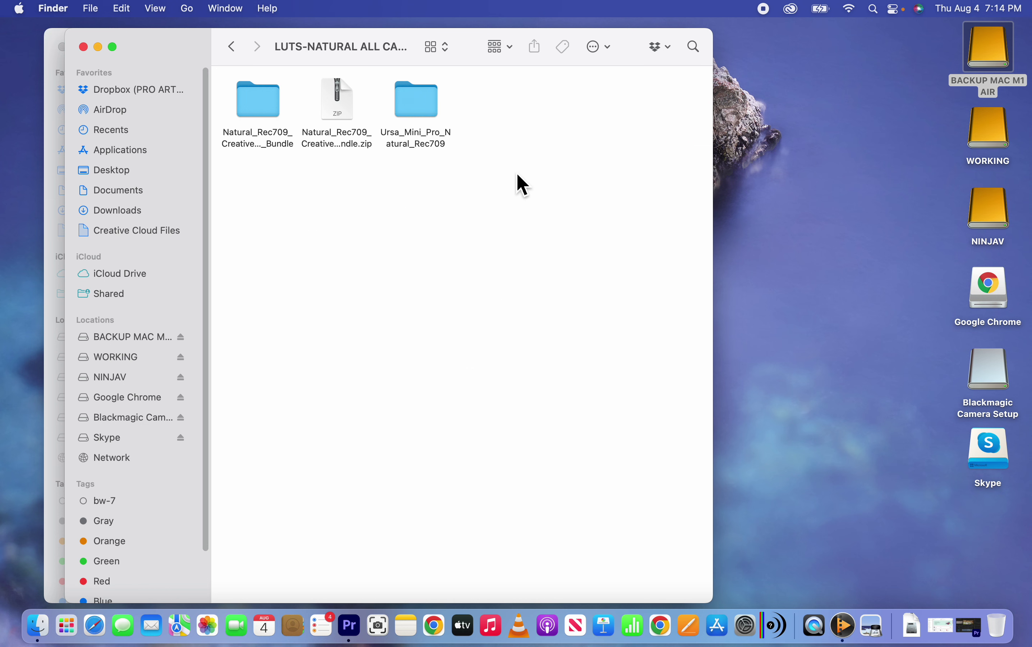
- Switch to list view, widen the Name column, and enter Ursa_Mini_Pro_Natural_Rec709
left_click(419, 96)
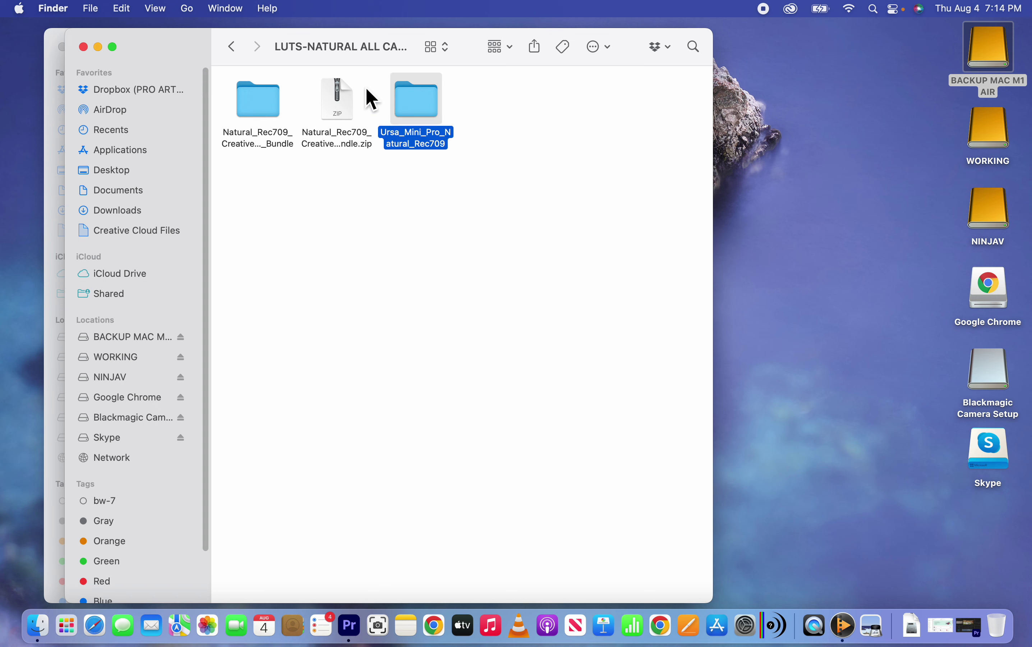
left_click(437, 47)
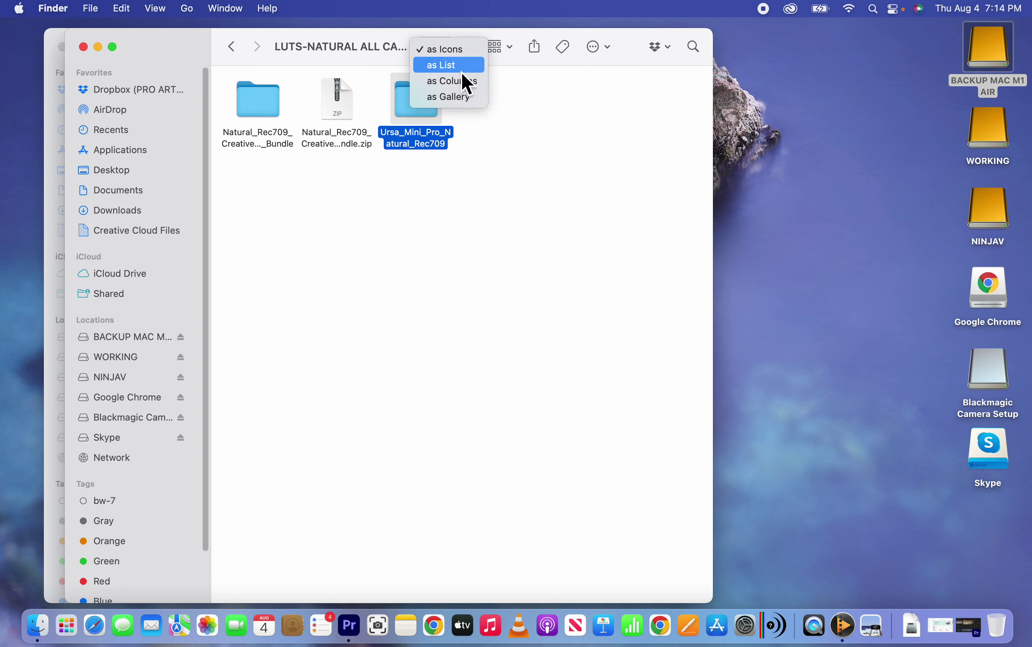
left_click(445, 66)
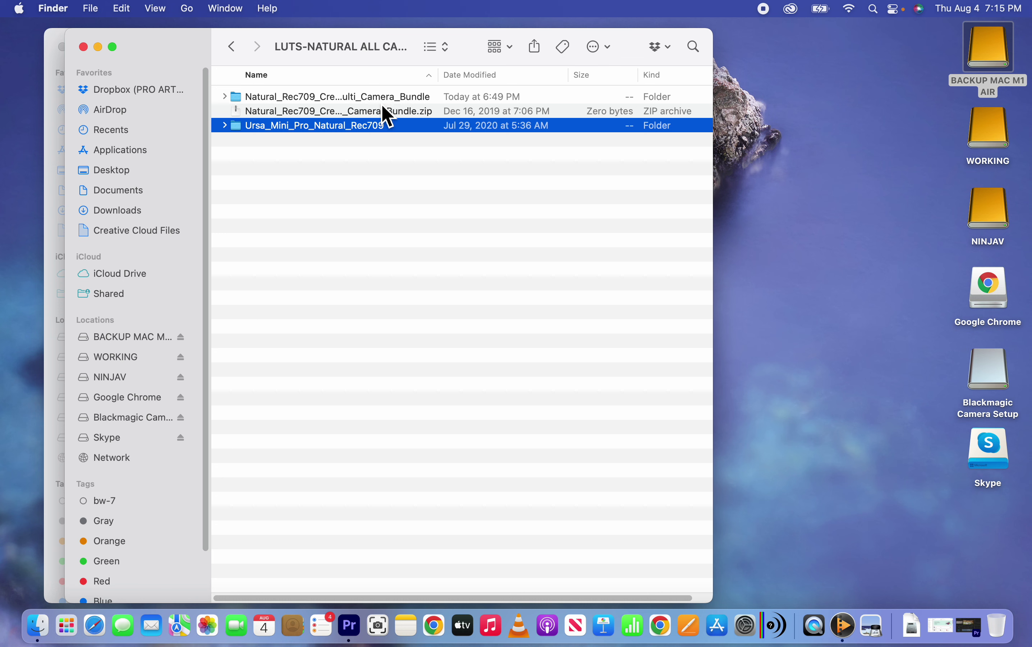
left_click_drag(450, 85, 580, 87)
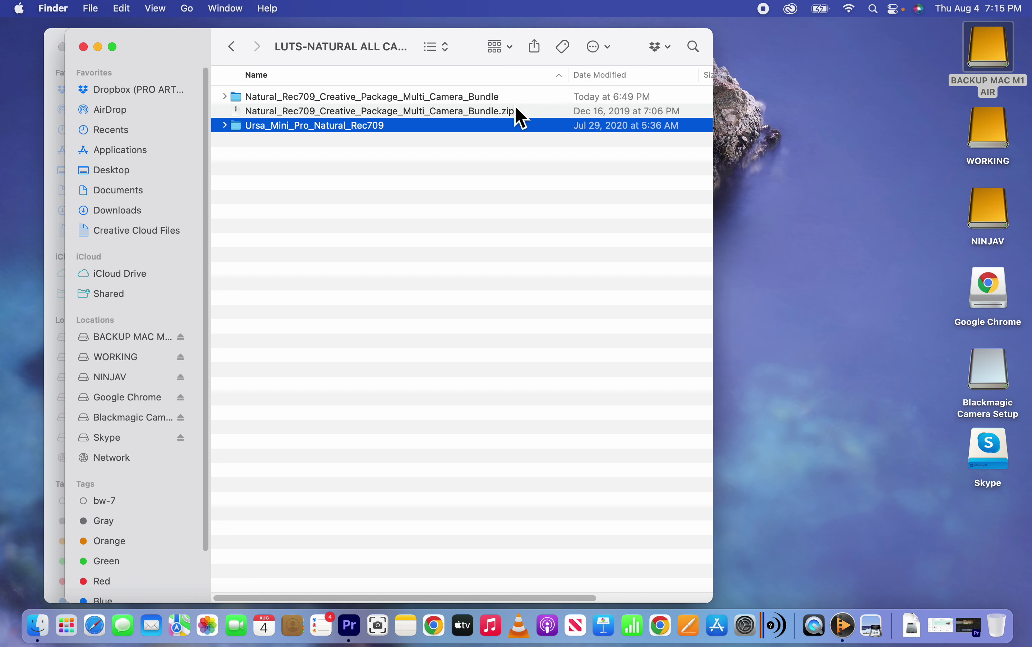
double_click(407, 128)
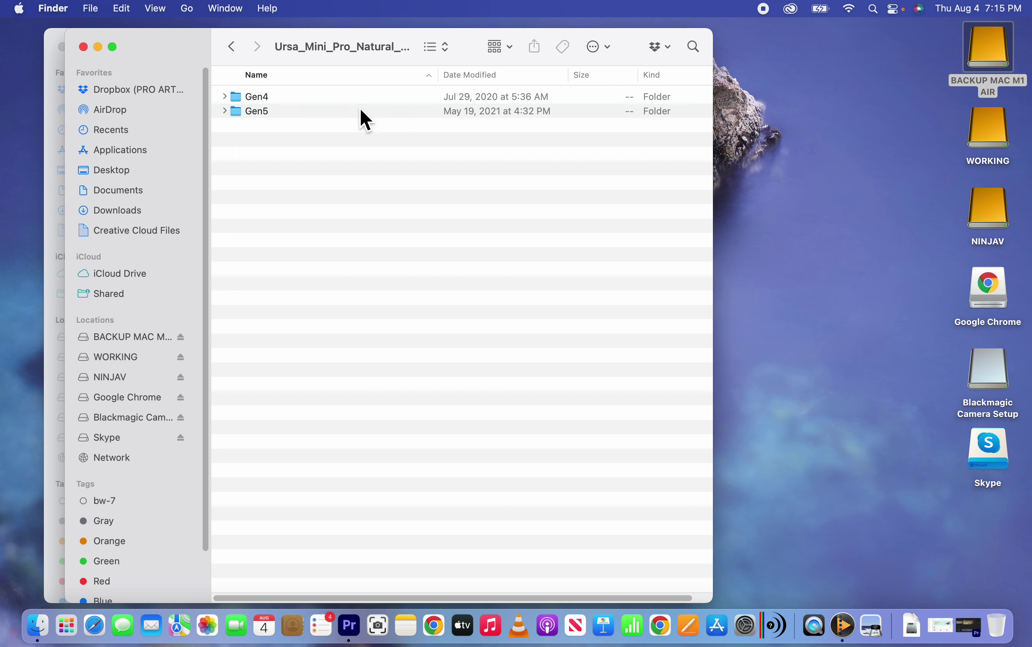
- Navigate into the Natural_Rec709_Creative_Package_Multi_Camera_Bundle's subfolder of .cube files
left_click(232, 47)
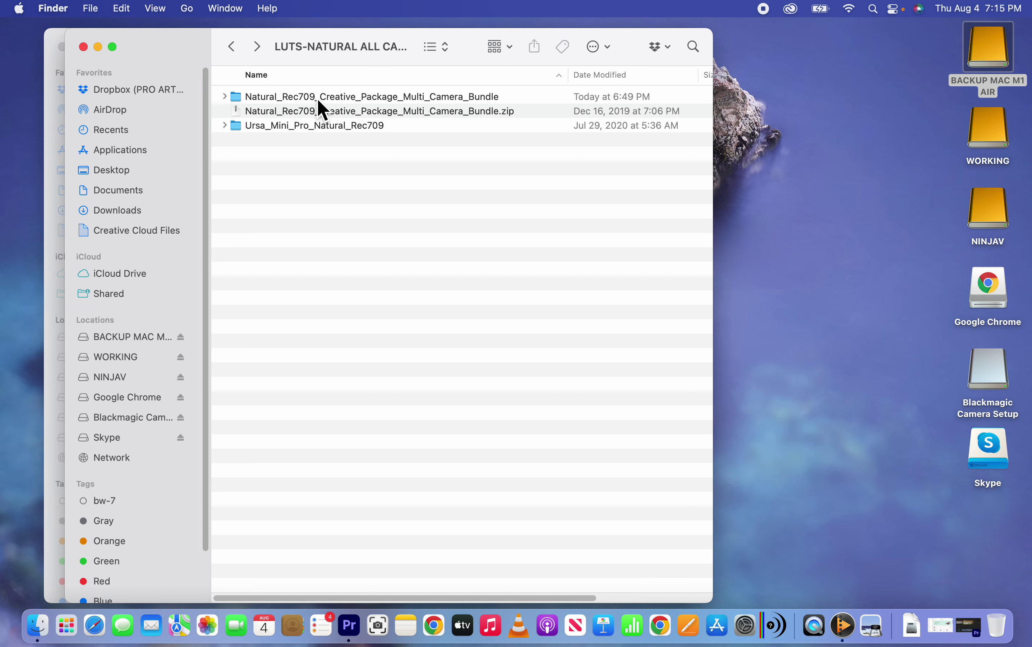
double_click(320, 101)
double_click(313, 116)
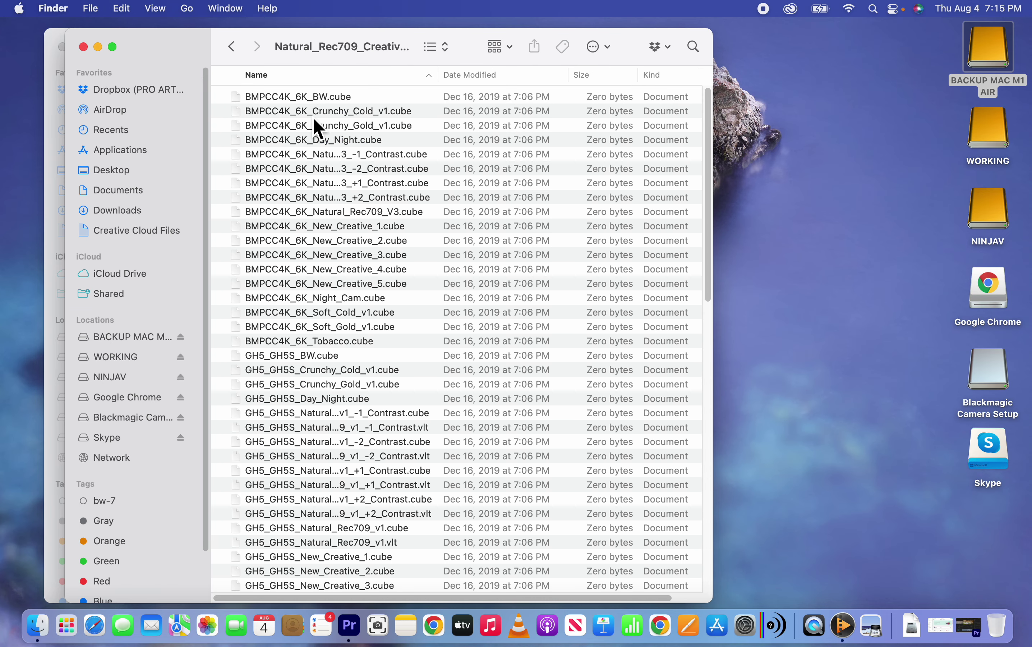
double_click(231, 49)
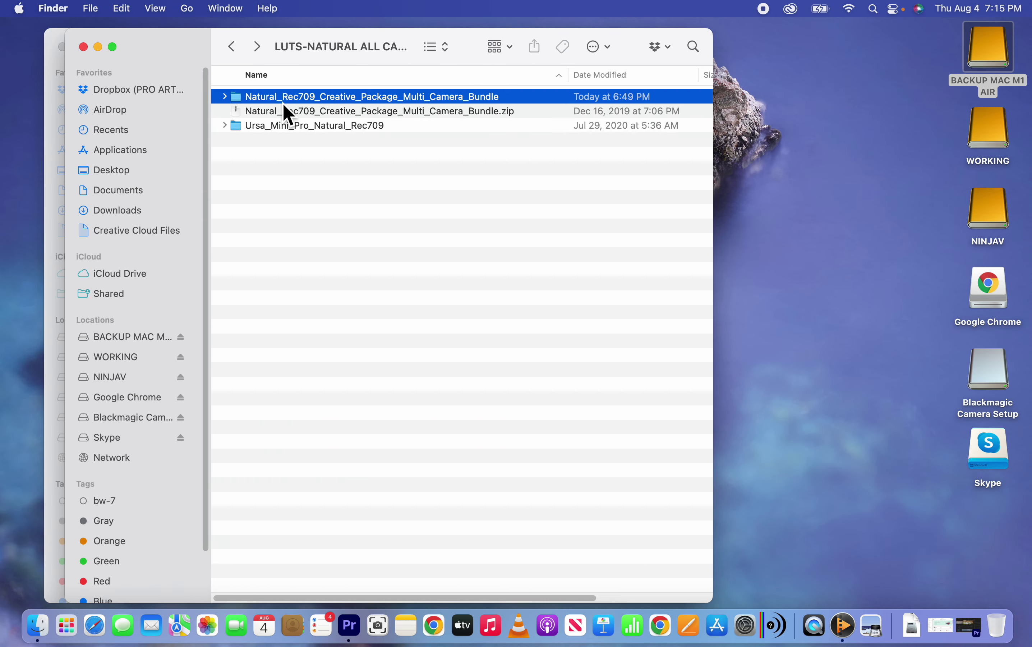
double_click(283, 103)
left_click(239, 54)
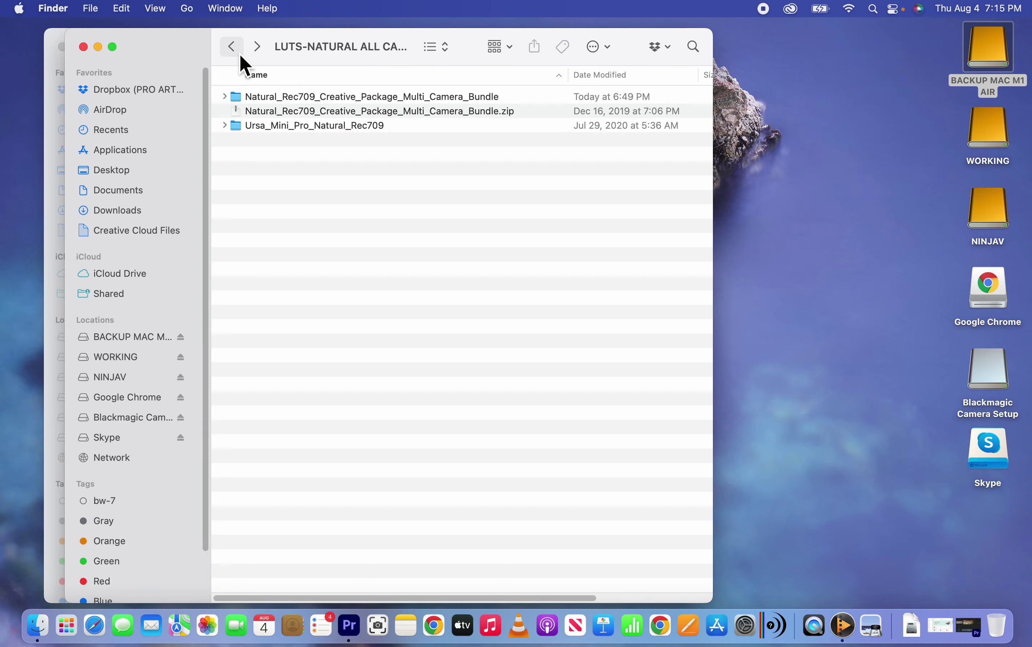
double_click(299, 102)
double_click(345, 118)
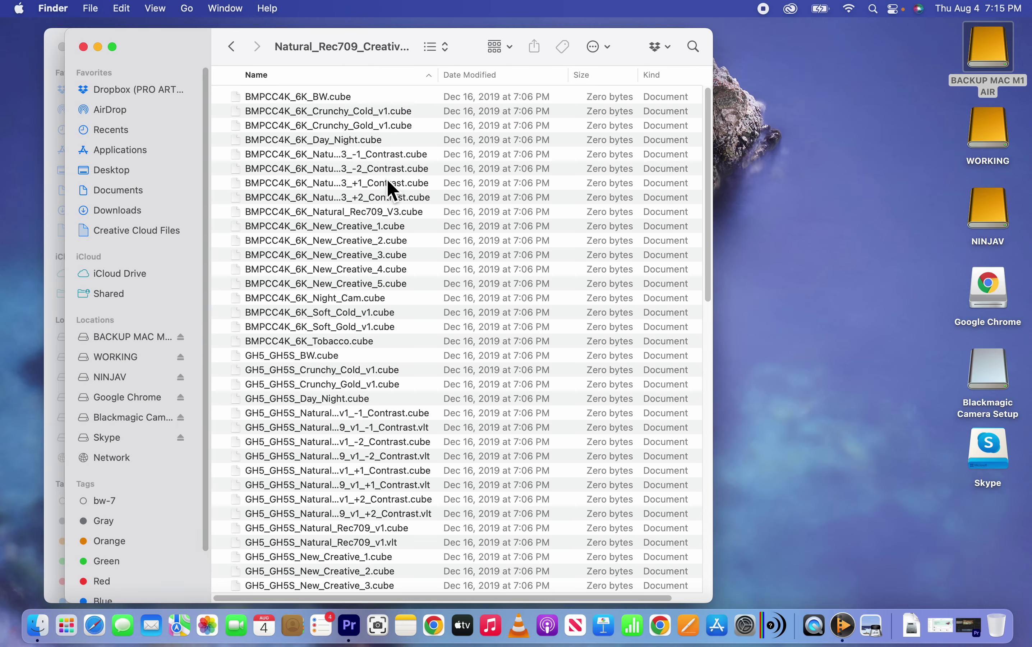
- Scroll the .cube files with full names shown, then return and reopen Ursa_Mini_Pro_Natural_Rec709
scroll(391, 194, "down", 5)
scroll(405, 360, "down", 15)
scroll(423, 445, "down", 5)
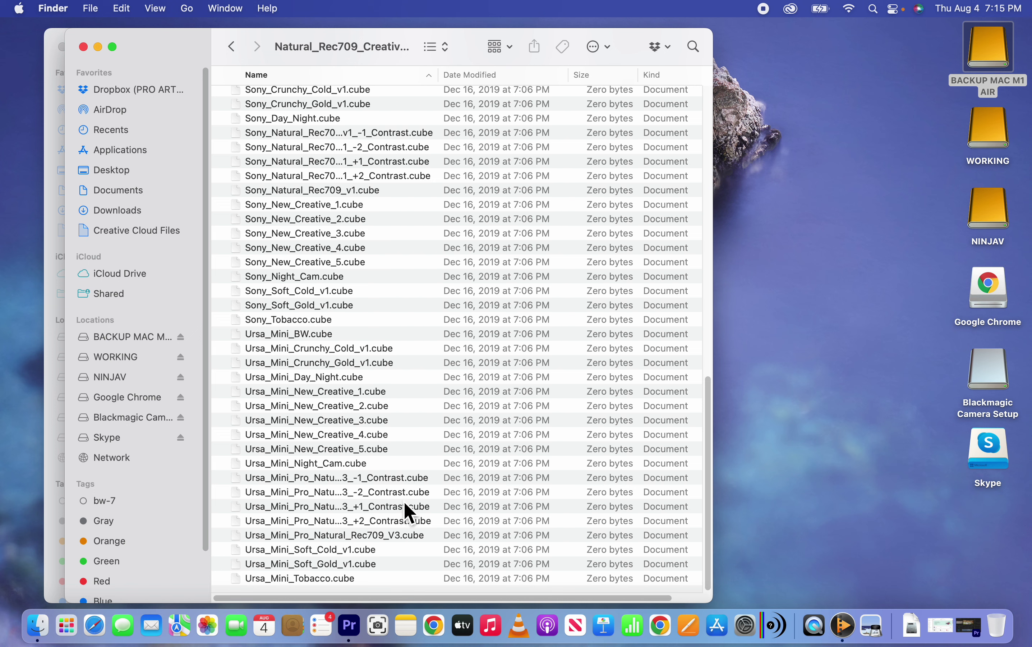
left_click_drag(439, 76, 623, 76)
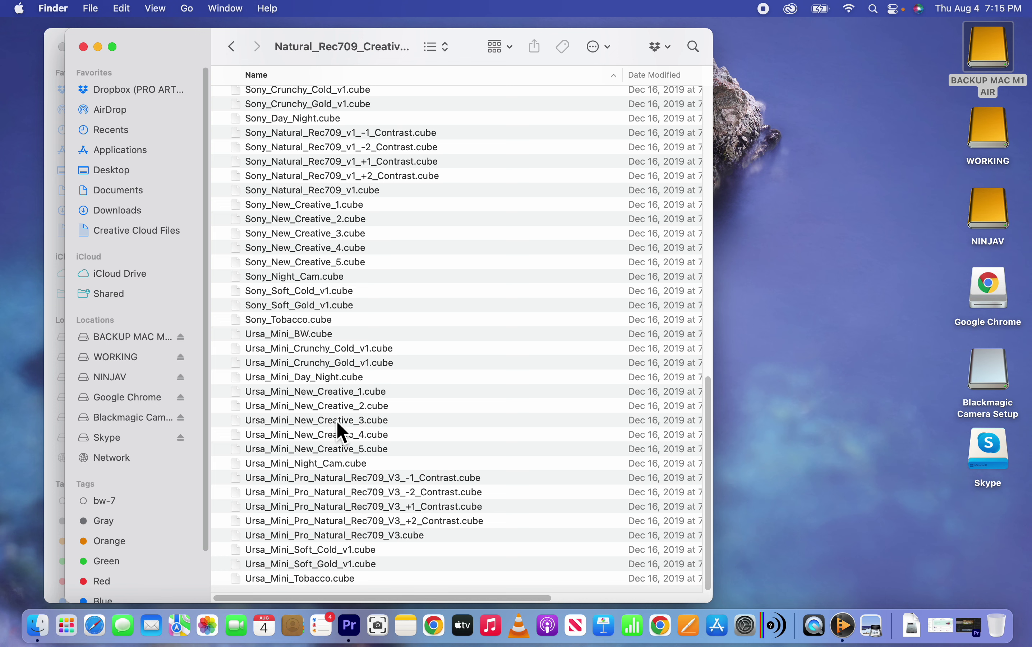
left_click(338, 509)
scroll(344, 477, "up", 3)
scroll(342, 342, "up", 4)
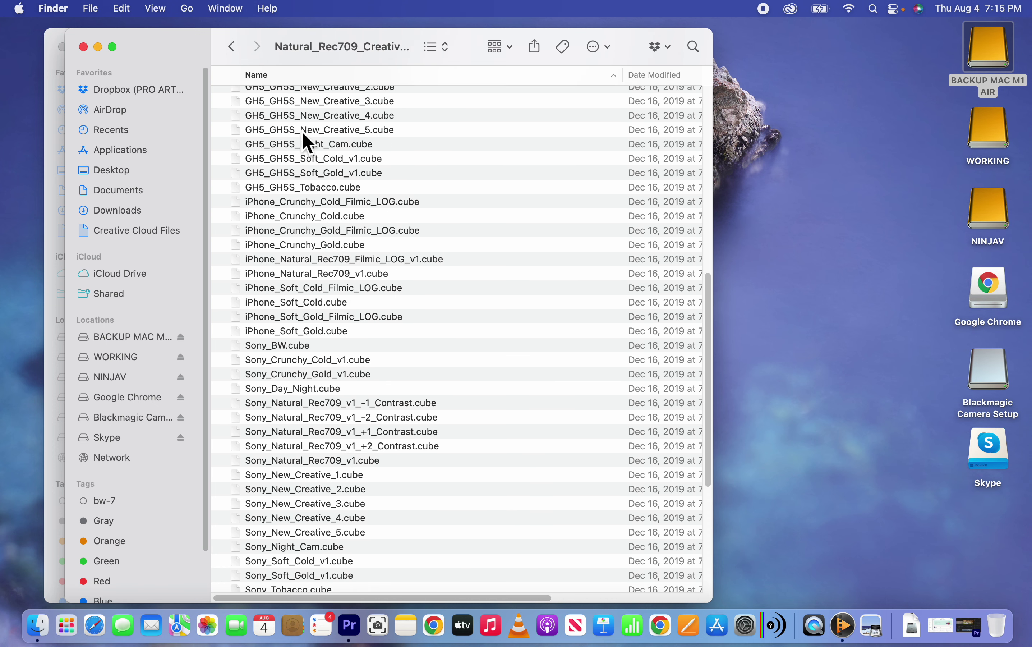
left_click(246, 48)
left_click(246, 46)
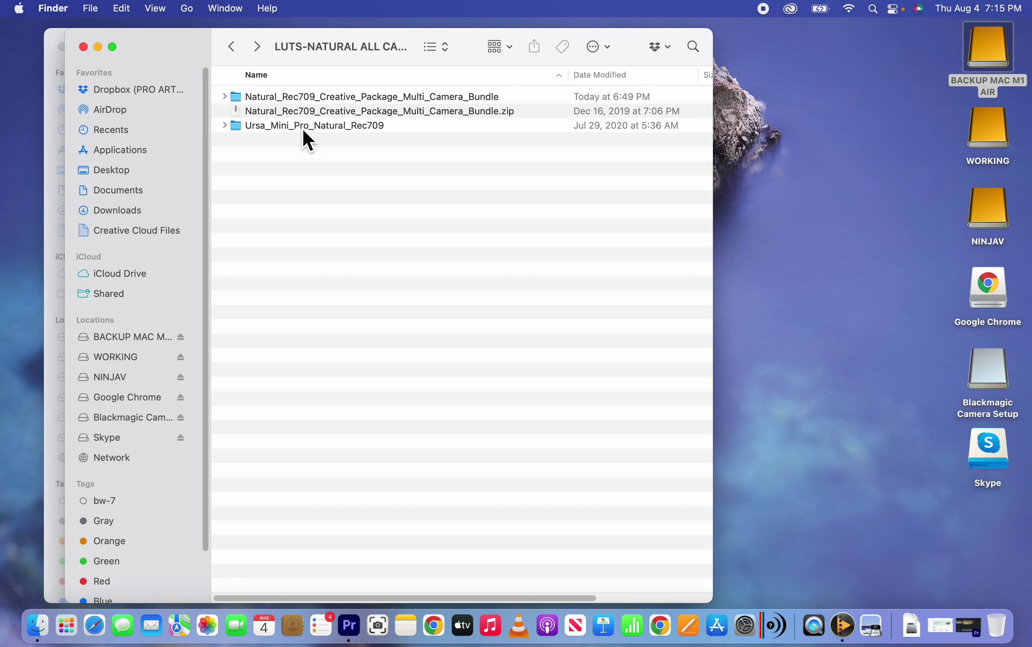
double_click(303, 131)
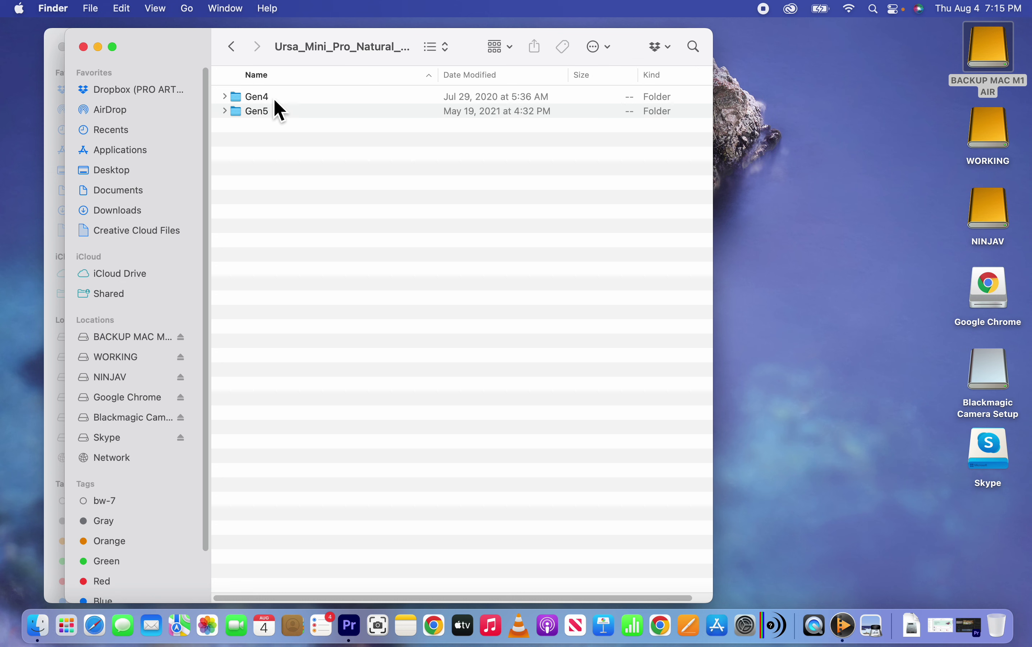
- Check the five Gen5 LUT files, go back, and close both Finder windows
left_click(275, 98)
left_click(274, 115)
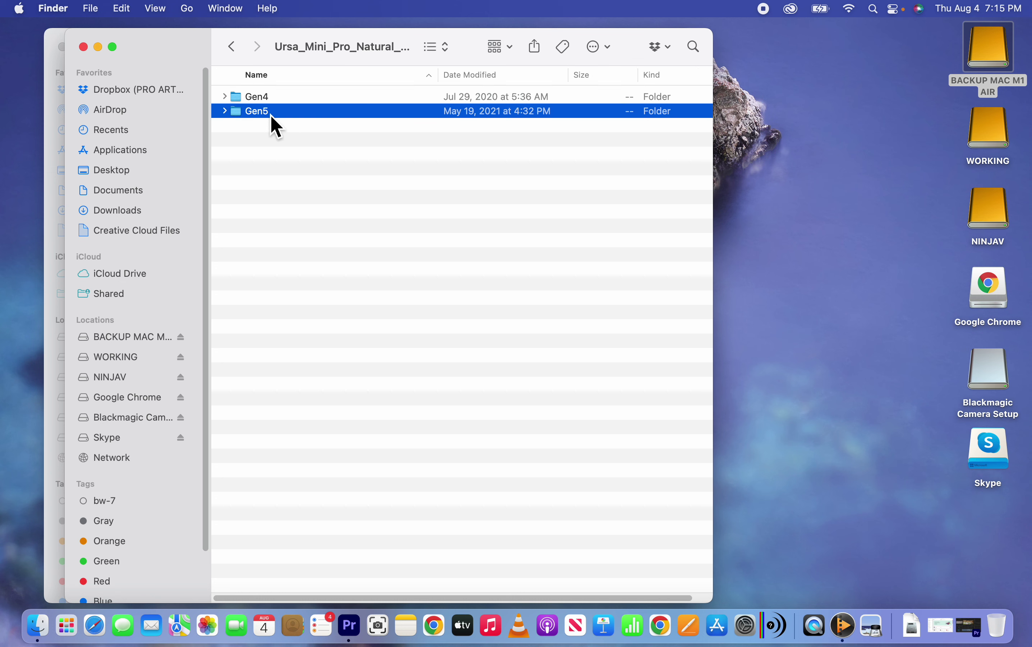
double_click(272, 116)
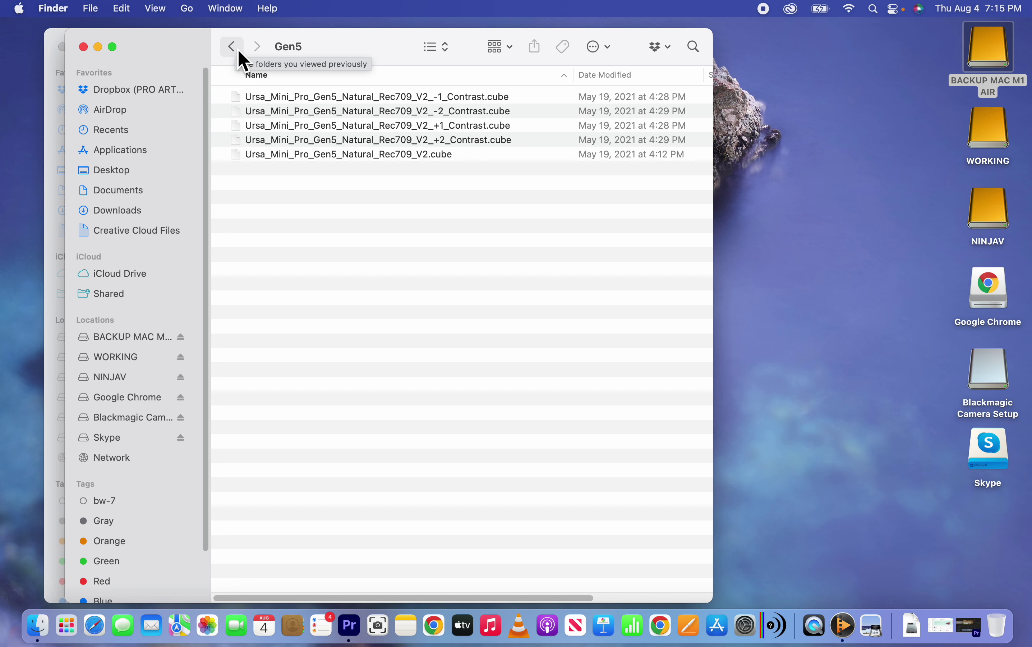
left_click(238, 52)
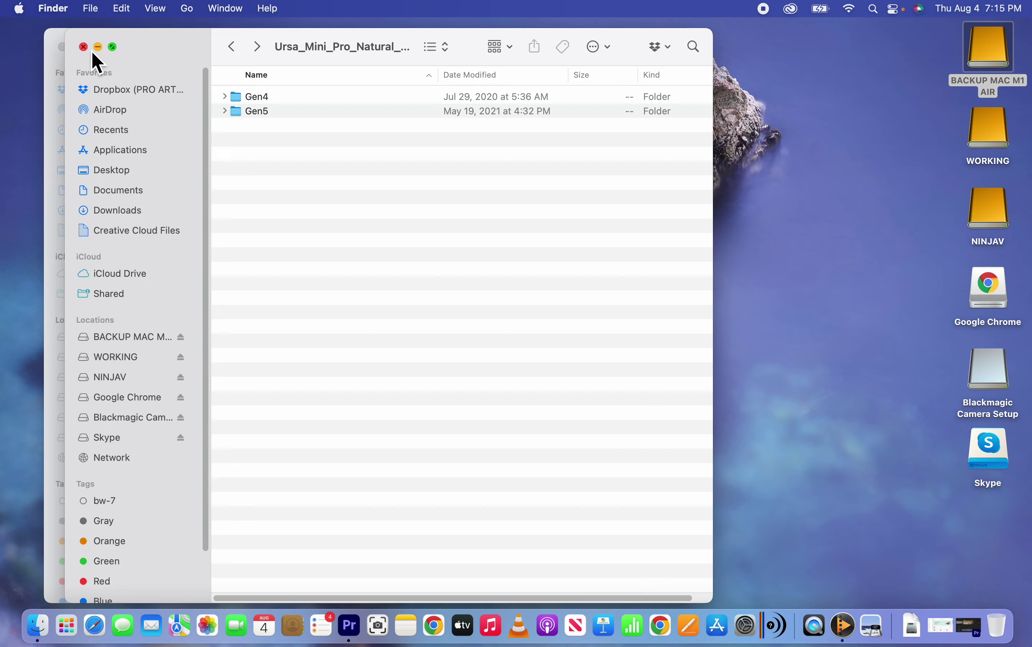
left_click(84, 46)
left_click(51, 46)
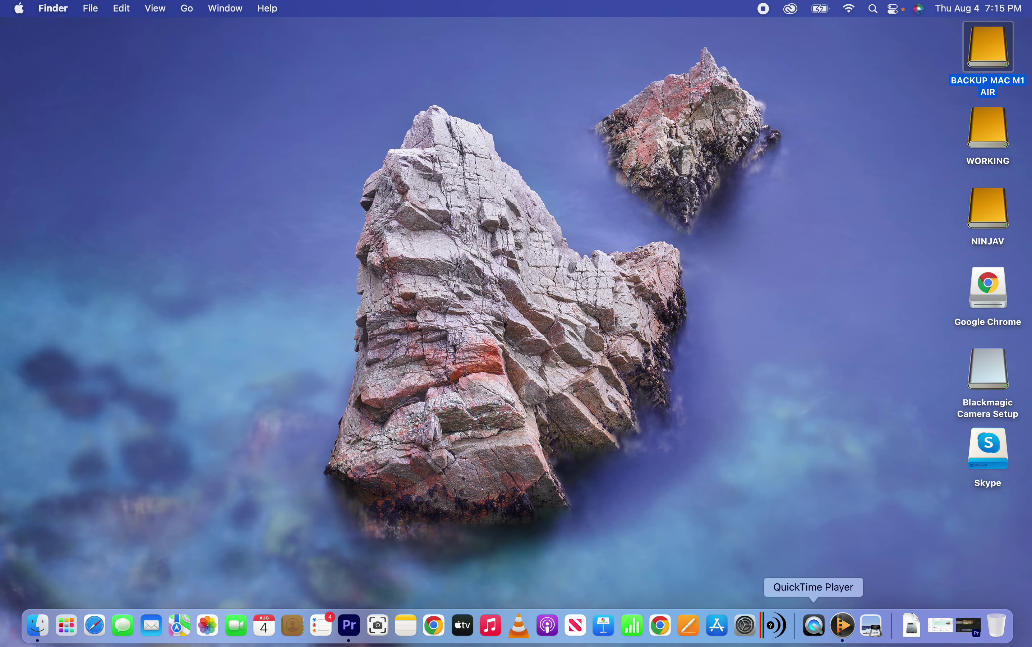
left_click(376, 622)
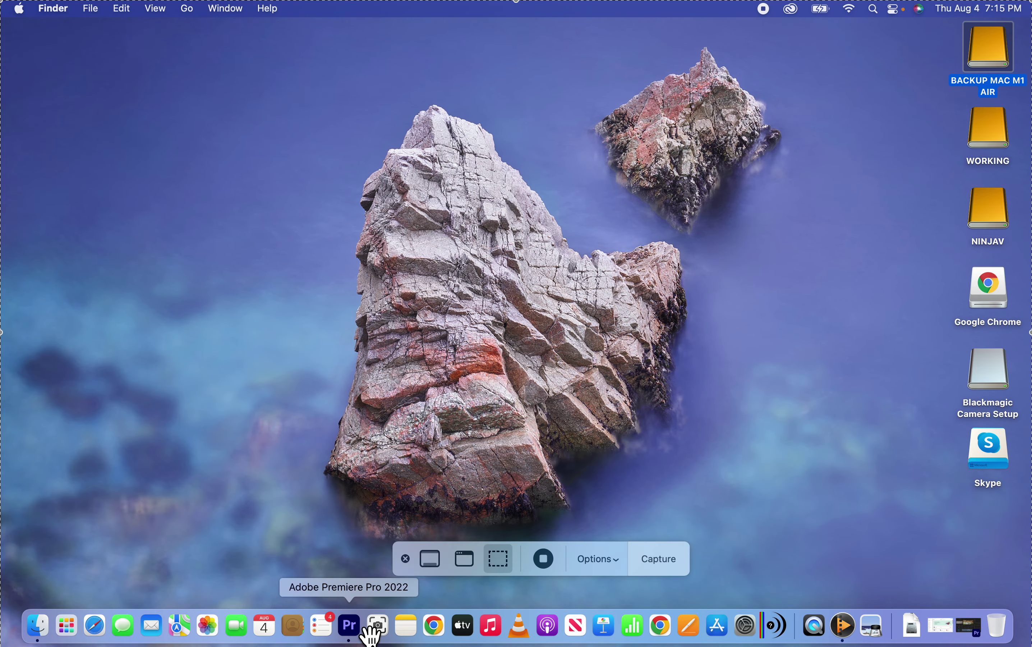
- Reselect Ursa_Mini_Pro_Gen5_Natural_Rec709_V2_+2_Contrast as input LUT and reset Light values to 0.0
left_click(406, 559)
left_click(350, 623)
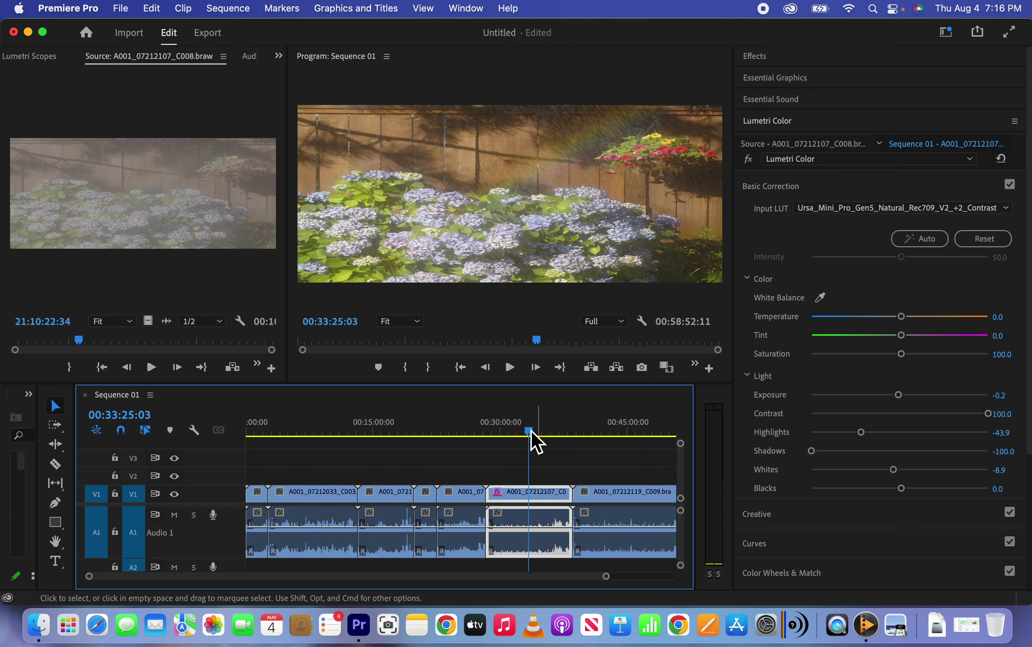
left_click(1005, 208)
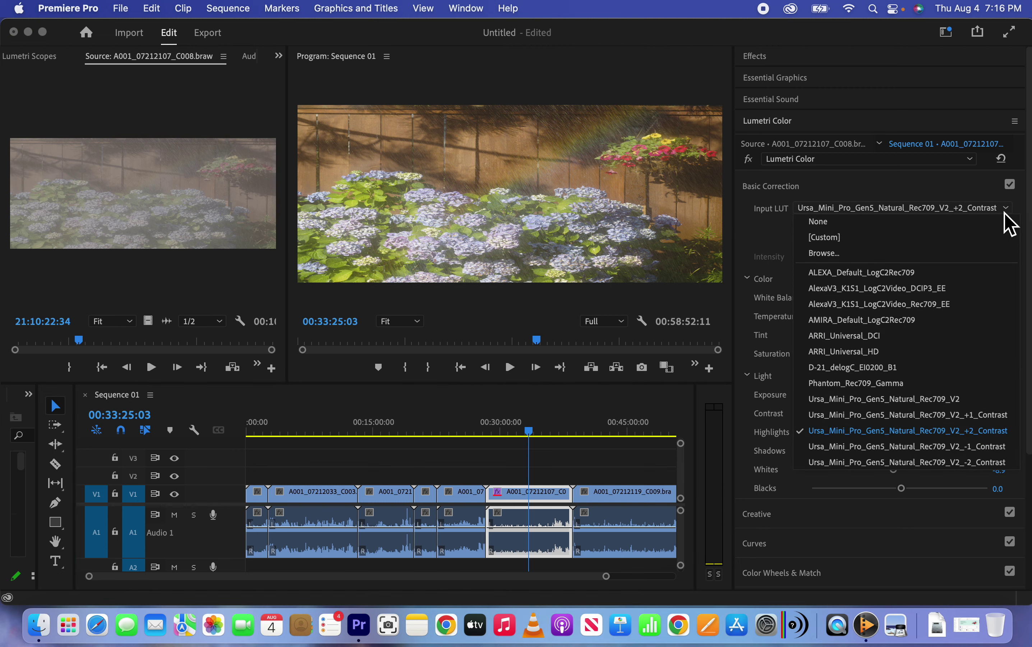
left_click(979, 432)
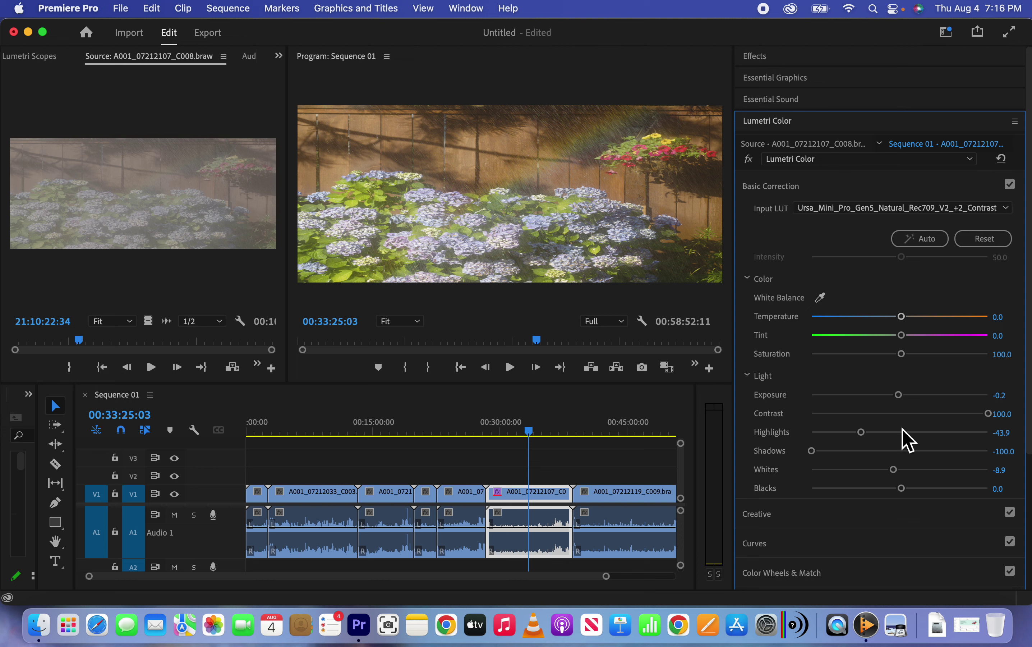
left_click(983, 246)
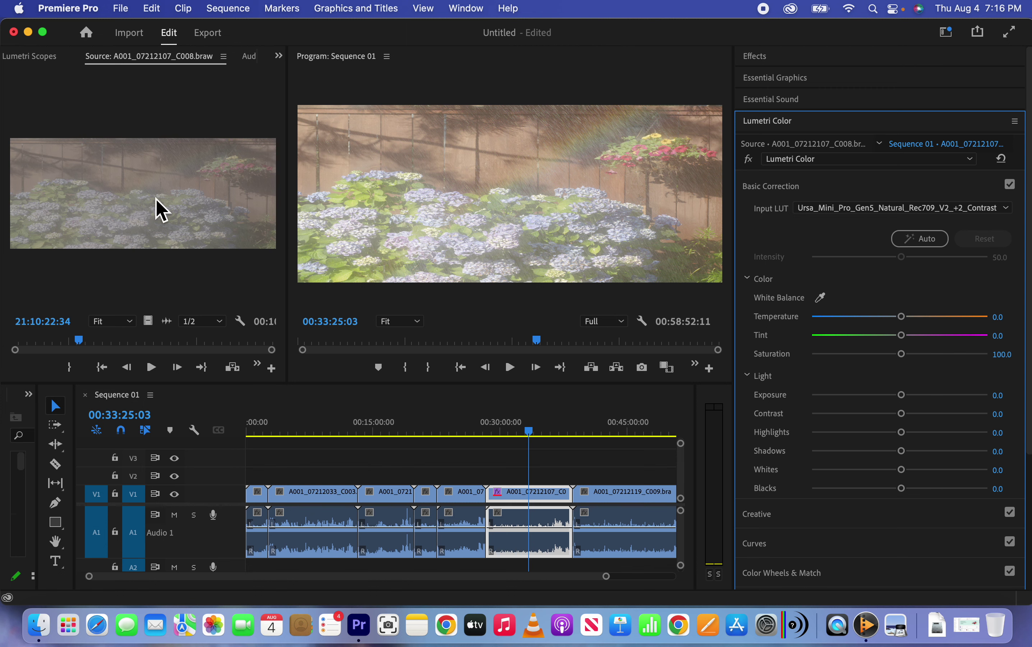
- Enlarge the Program monitor, widening it over the Source monitor and making it taller
left_click_drag(289, 248, 156, 248)
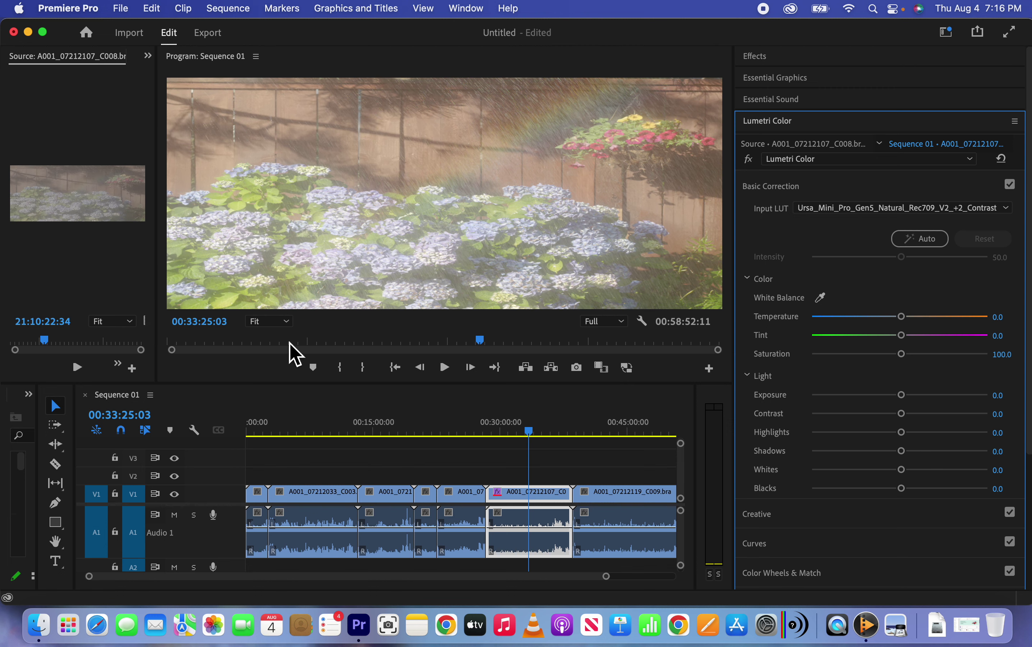
left_click_drag(291, 382, 304, 420)
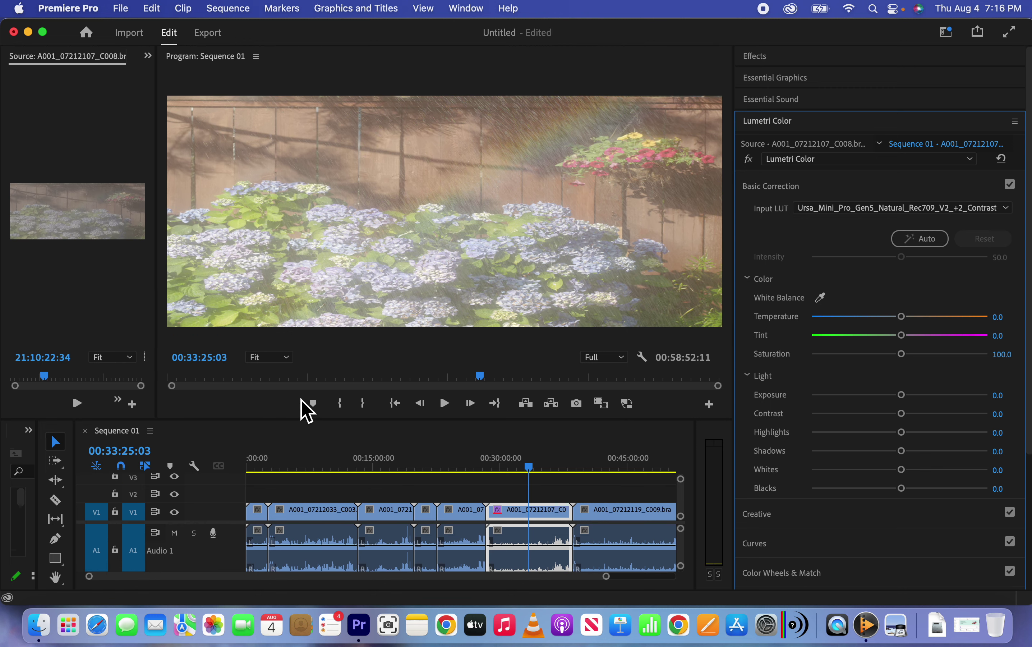
left_click_drag(304, 426, 305, 450)
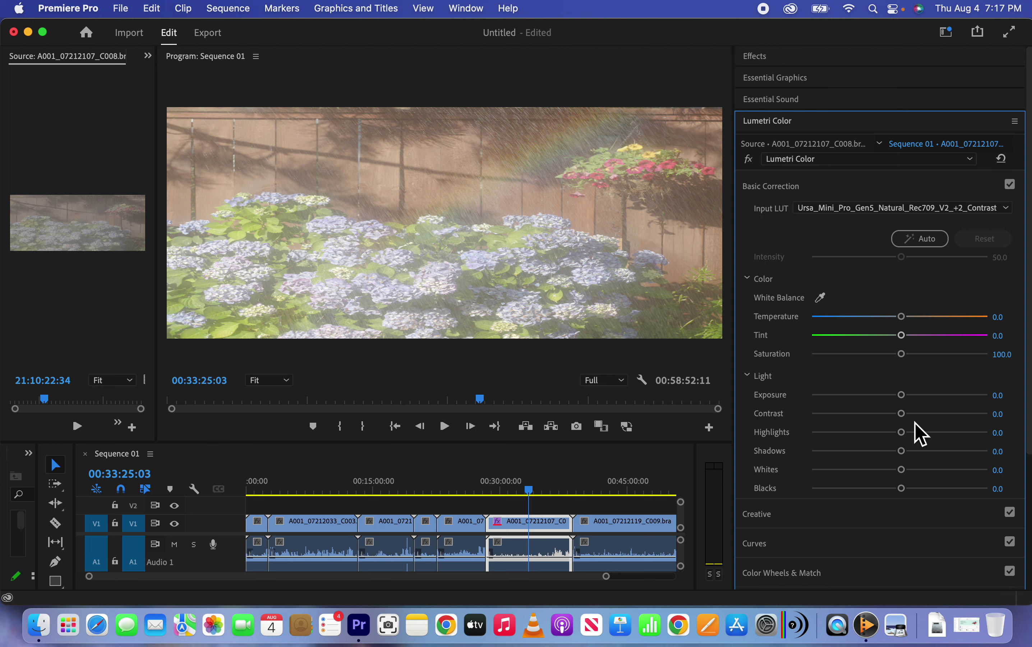
- Grade the clip to Contrast 75.6, Shadows -56.9 and Saturation 103.3, then enlarge the Program monitor
mouse_move(902, 414)
left_mouse_down()
mouse_move(989, 417)
mouse_move(969, 418)
left_mouse_up()
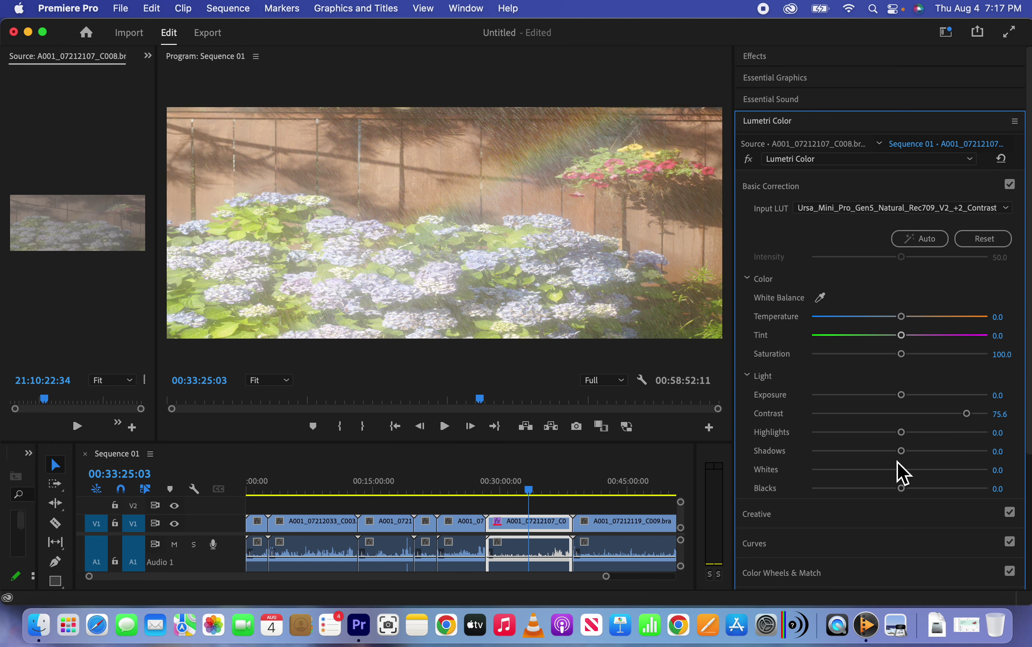
left_click_drag(899, 453, 879, 456)
left_click_drag(872, 455, 850, 455)
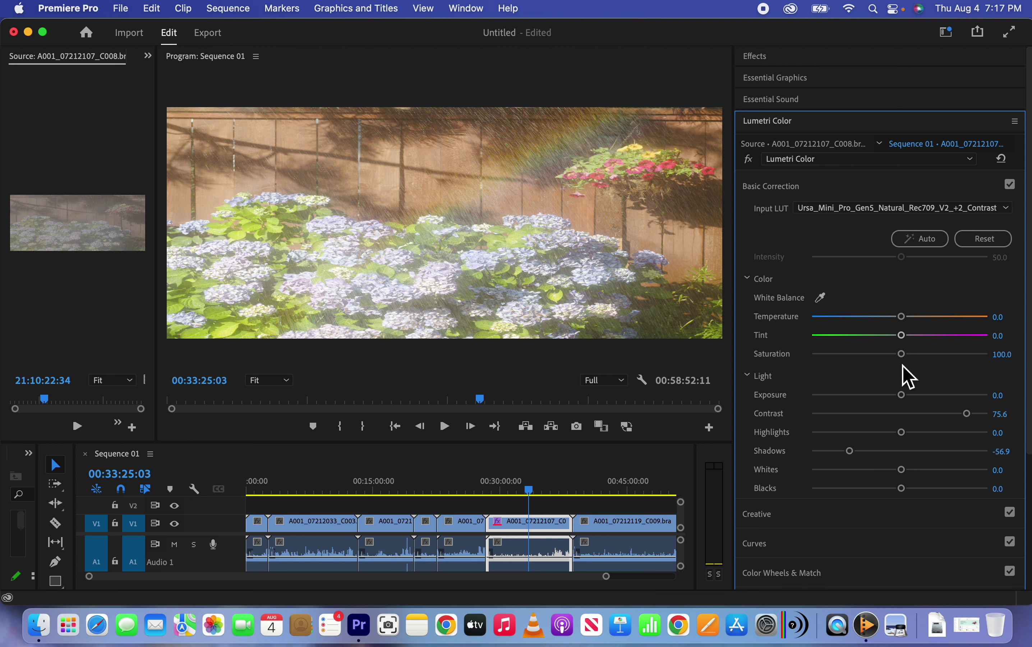
mouse_move(902, 354)
left_mouse_down()
mouse_move(924, 355)
mouse_move(903, 364)
left_mouse_up()
left_click_drag(464, 449, 468, 530)
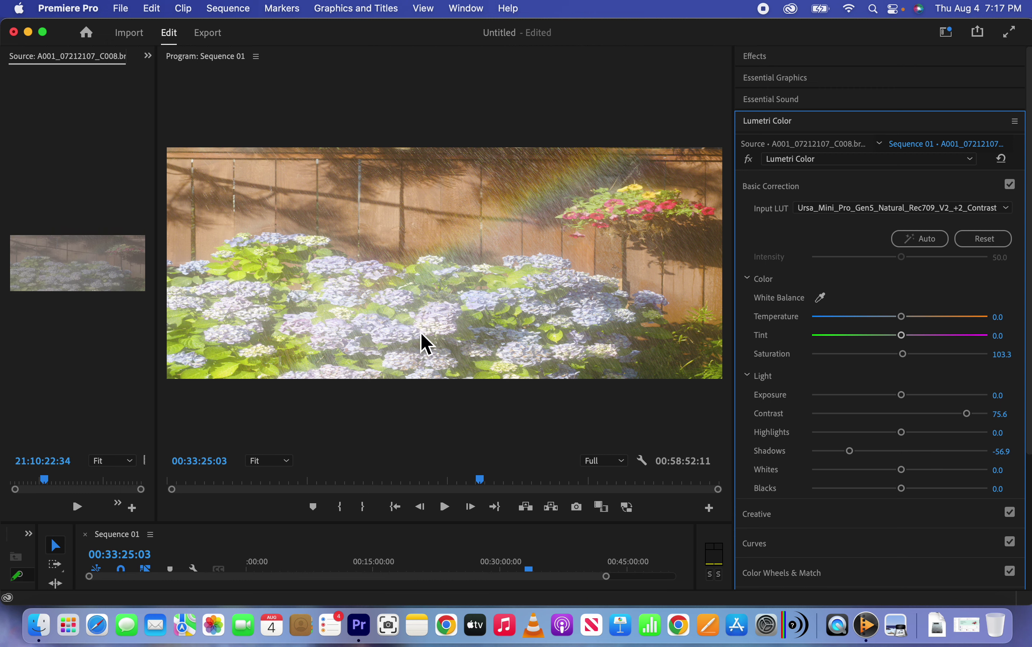
left_click(397, 188)
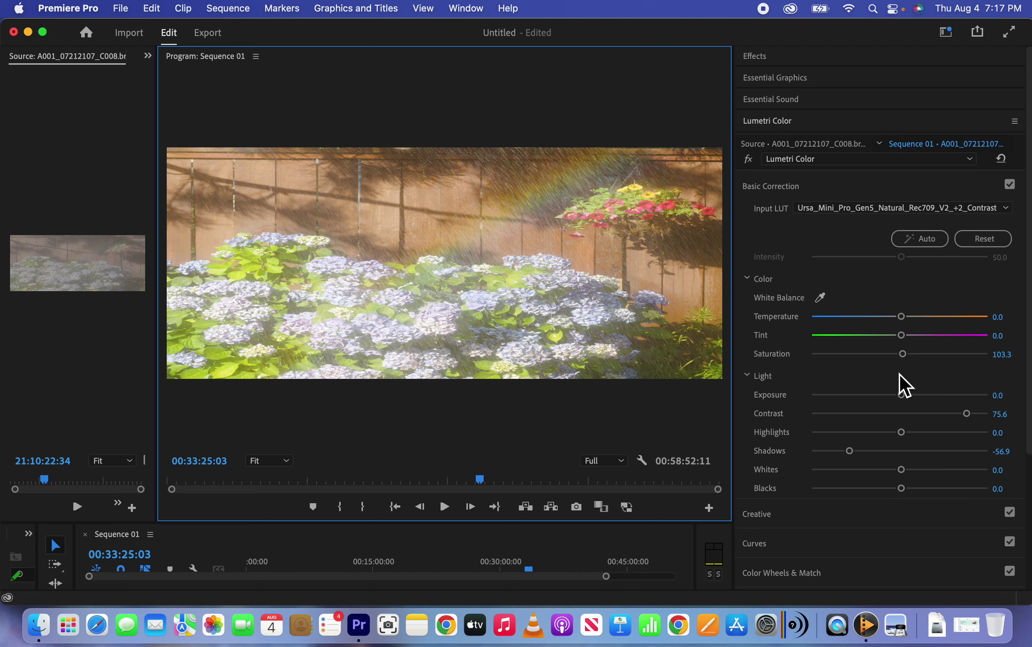
- Lower the grade to Saturation 101.6, Exposure -0.3 and Contrast 45.5
left_click(905, 360)
left_click_drag(904, 358, 901, 359)
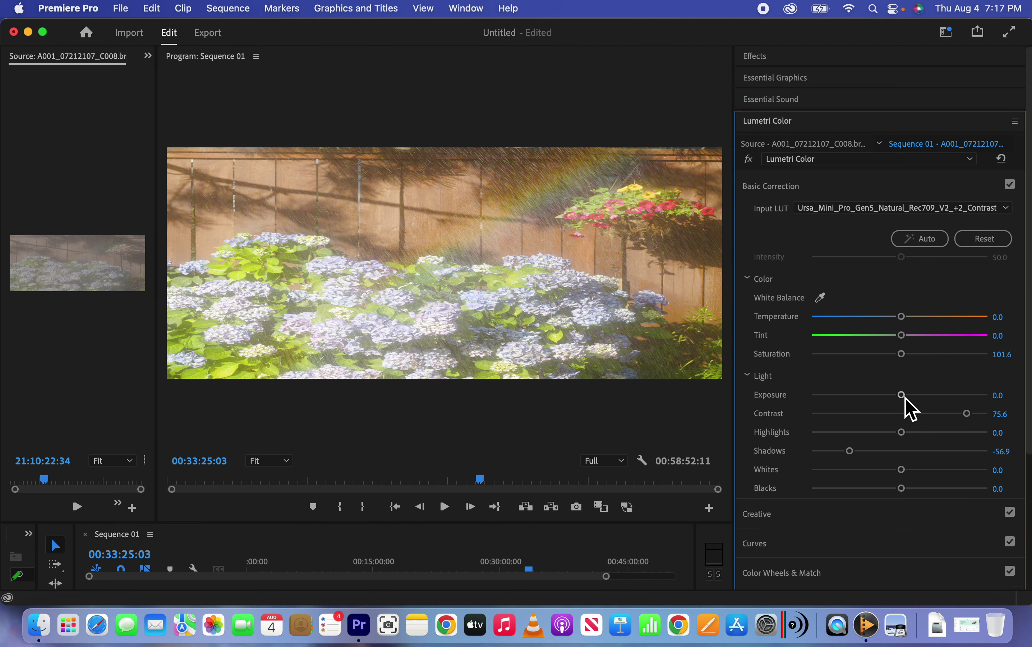
left_click_drag(905, 397, 900, 397)
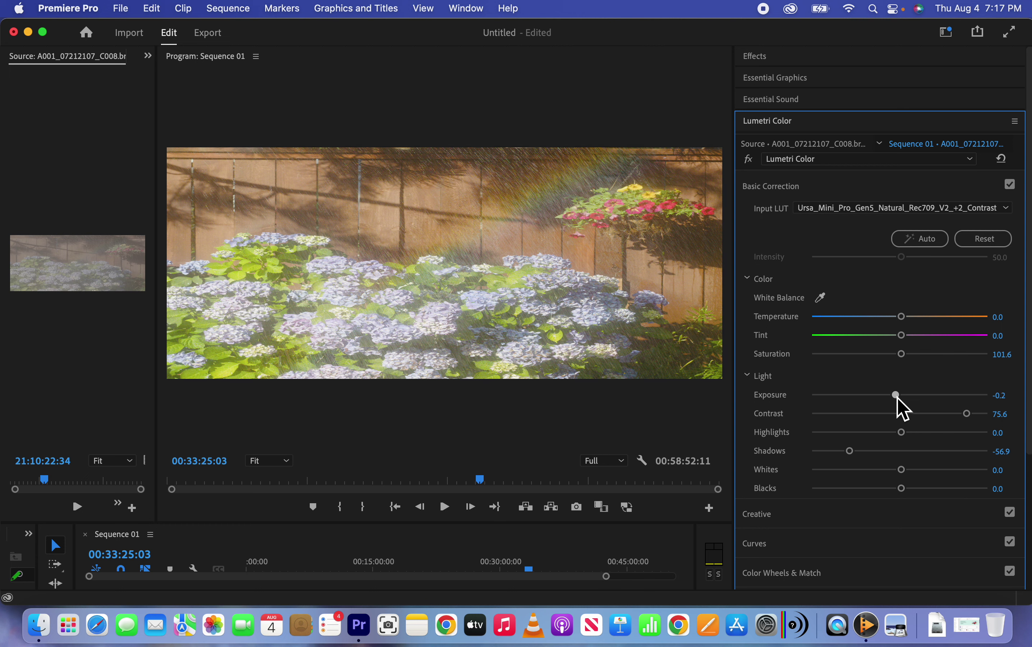
left_click_drag(894, 398, 894, 397)
left_click_drag(969, 418, 964, 419)
left_click_drag(965, 419, 942, 420)
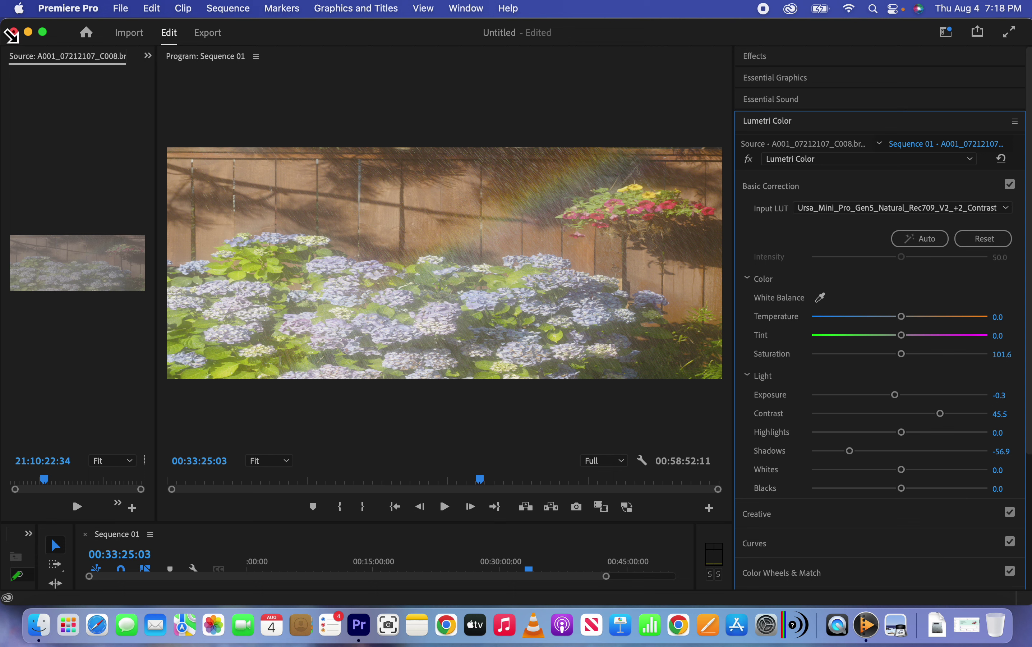
left_click(39, 59)
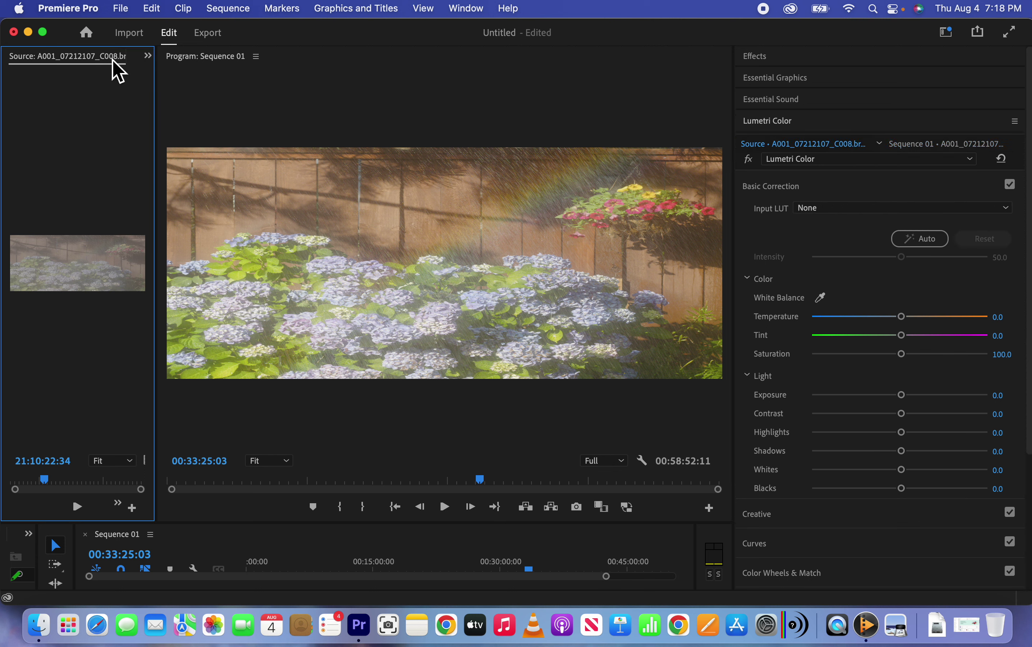
- Show the source clip's Effect Controls, then return Lumetri Color to the Sequence 01 clip
left_click(147, 57)
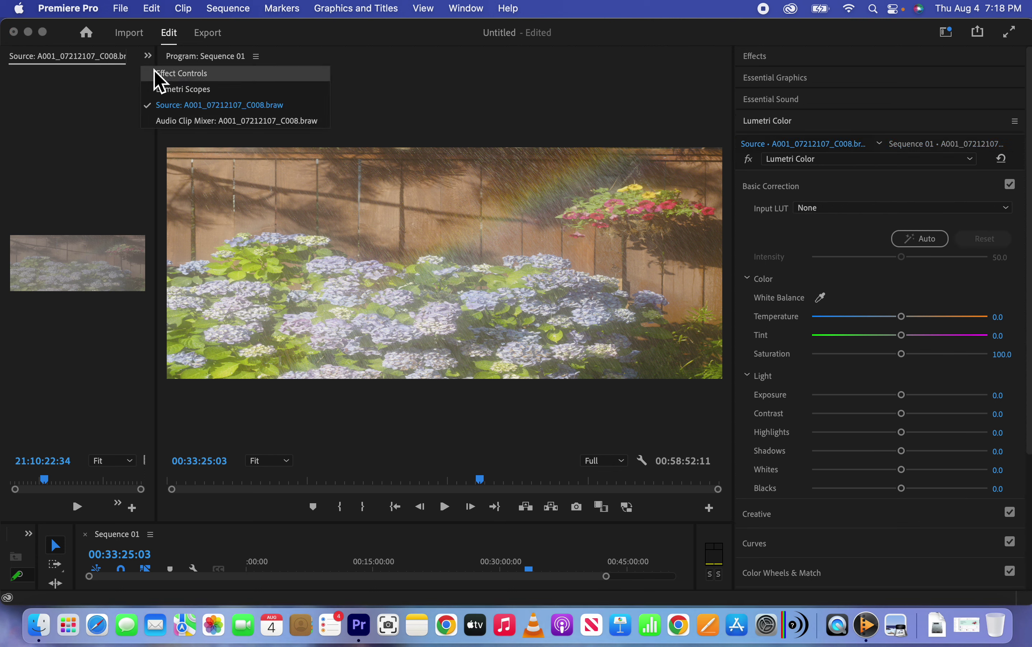
left_click(154, 70)
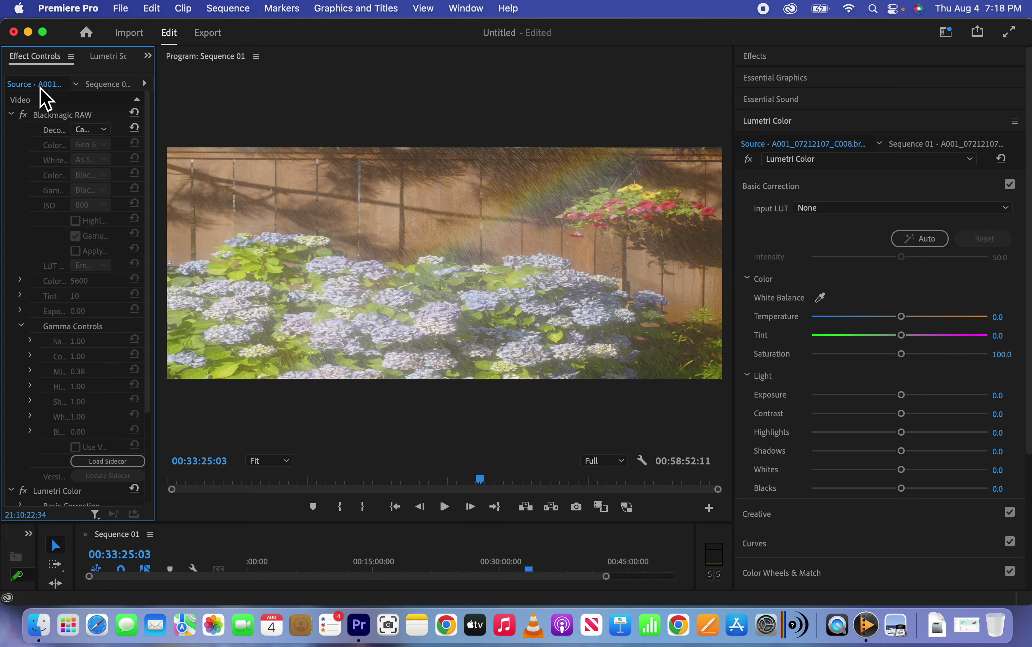
left_click(363, 312)
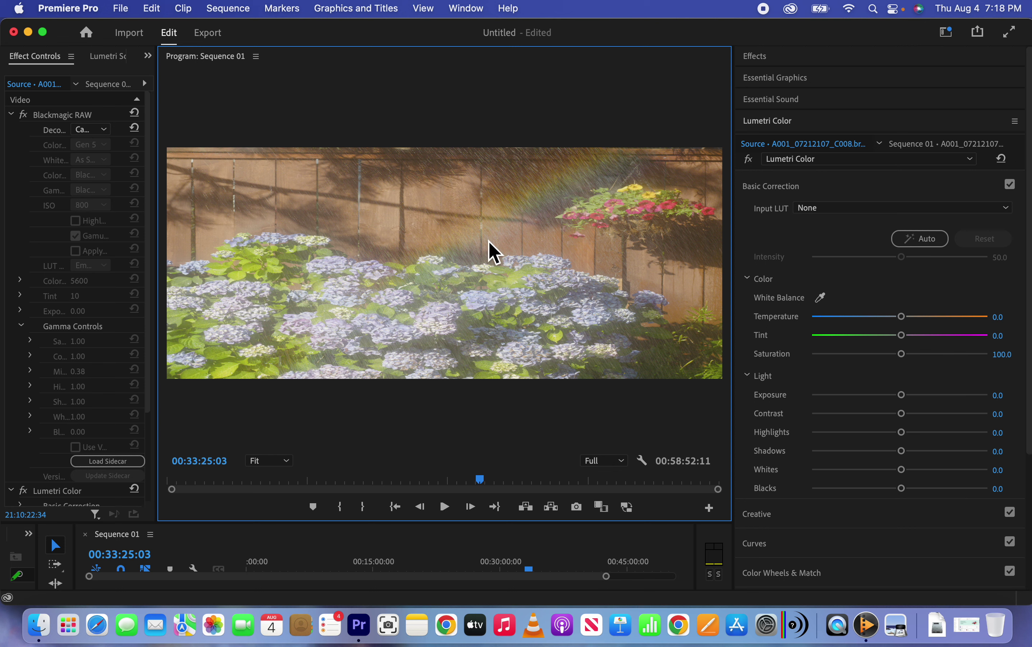
left_click(912, 159)
left_click(913, 150)
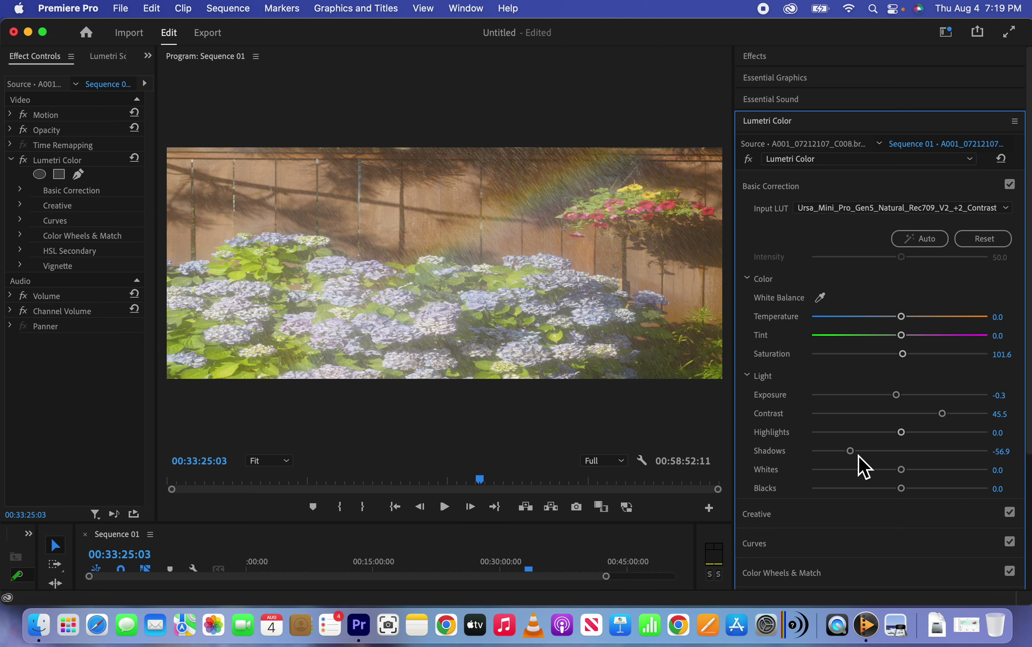
- Push Shadows to -100, Blacks to -38.2 and Exposure to -0.2
left_click_drag(869, 456, 838, 456)
mouse_move(942, 414)
left_mouse_down()
mouse_move(898, 414)
mouse_move(905, 421)
left_mouse_up()
left_click_drag(836, 451, 775, 450)
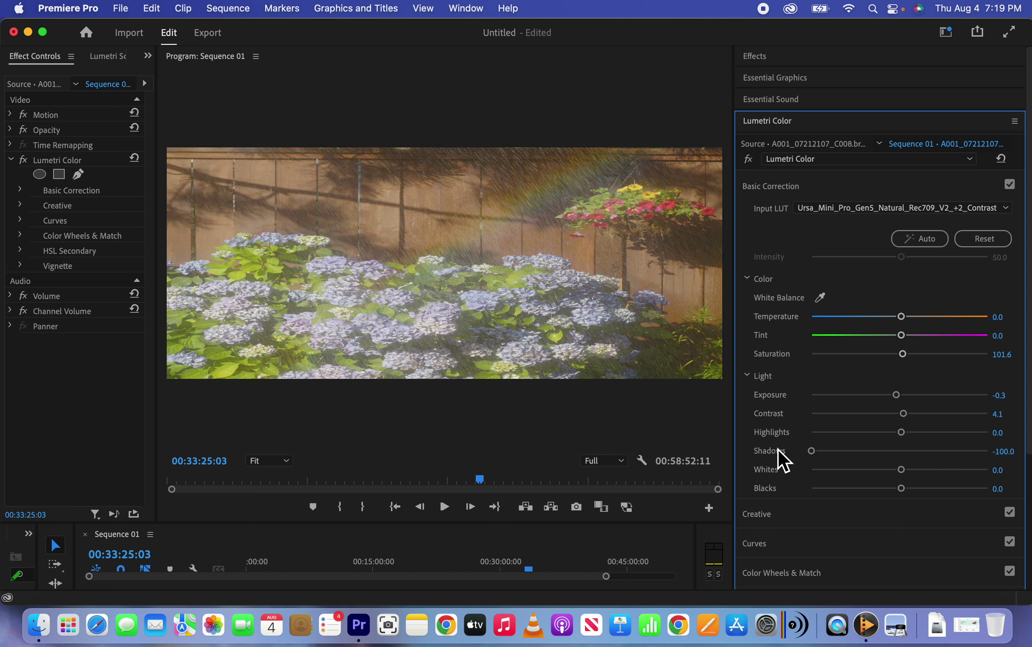
left_click_drag(902, 488, 877, 497)
mouse_move(876, 495)
left_mouse_down()
mouse_move(838, 494)
mouse_move(867, 498)
left_mouse_up()
mouse_move(896, 395)
left_mouse_down()
mouse_move(908, 413)
mouse_move(899, 400)
left_mouse_up()
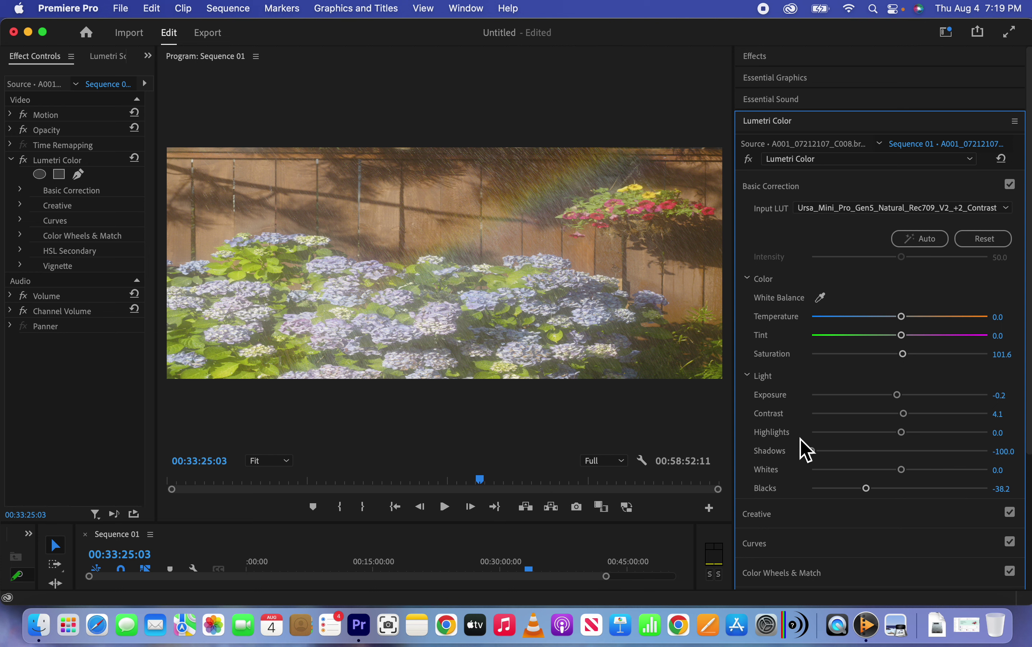
- Settle Contrast at 23.6 and Saturation at 104.1, then enlarge the Timeline panel
left_click_drag(923, 418, 923, 418)
left_click_drag(923, 418, 921, 419)
left_click_drag(910, 355, 907, 359)
left_click_drag(906, 360, 904, 361)
left_click_drag(458, 523, 501, 390)
left_click(537, 507)
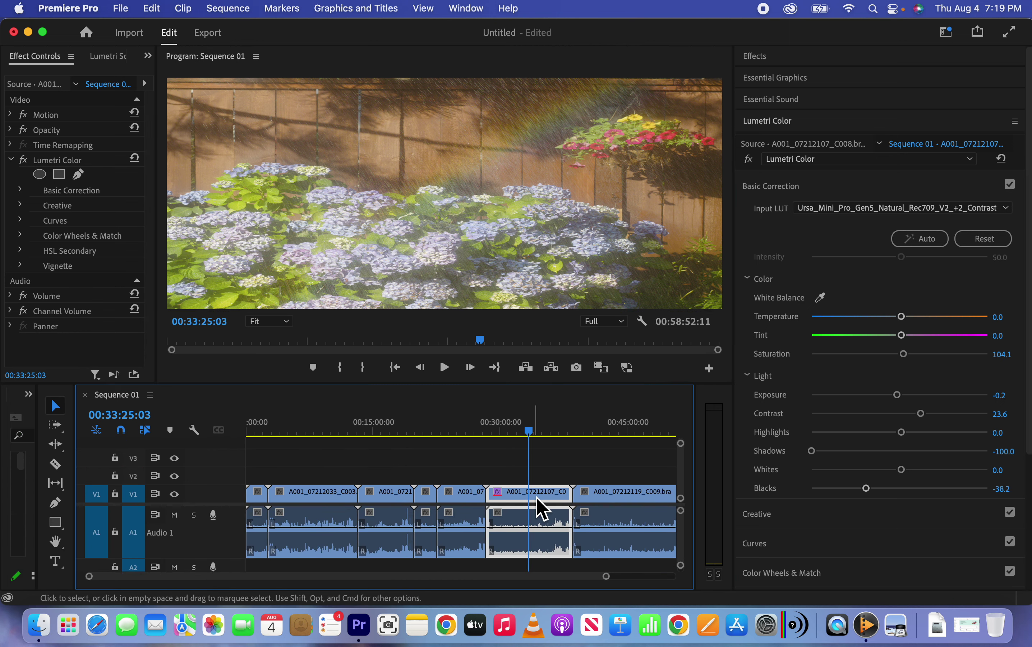
left_click_drag(515, 437, 478, 433)
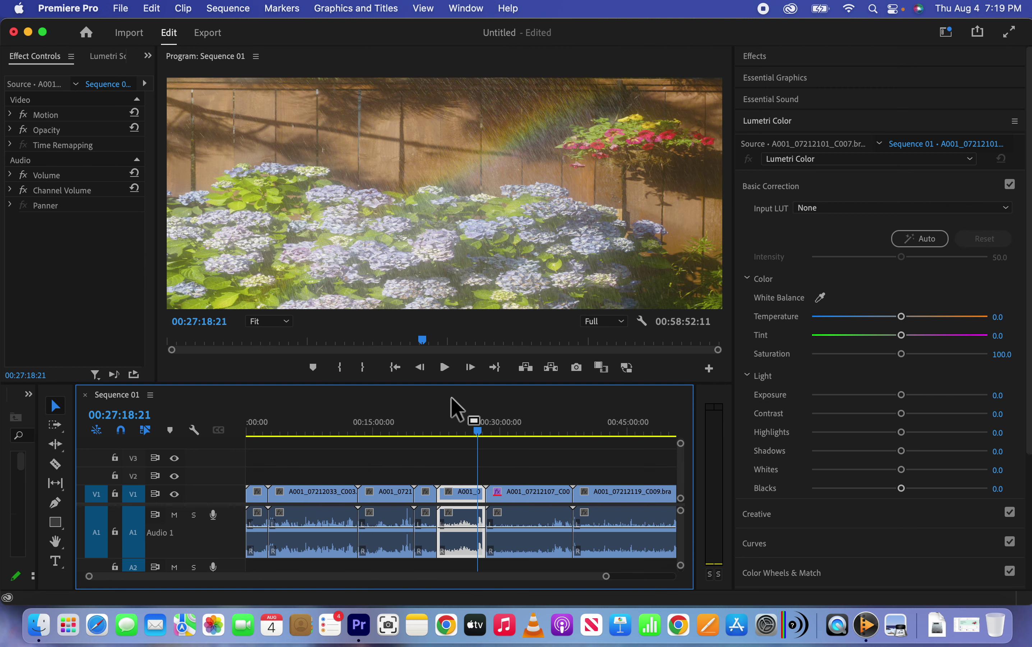
left_click(445, 368)
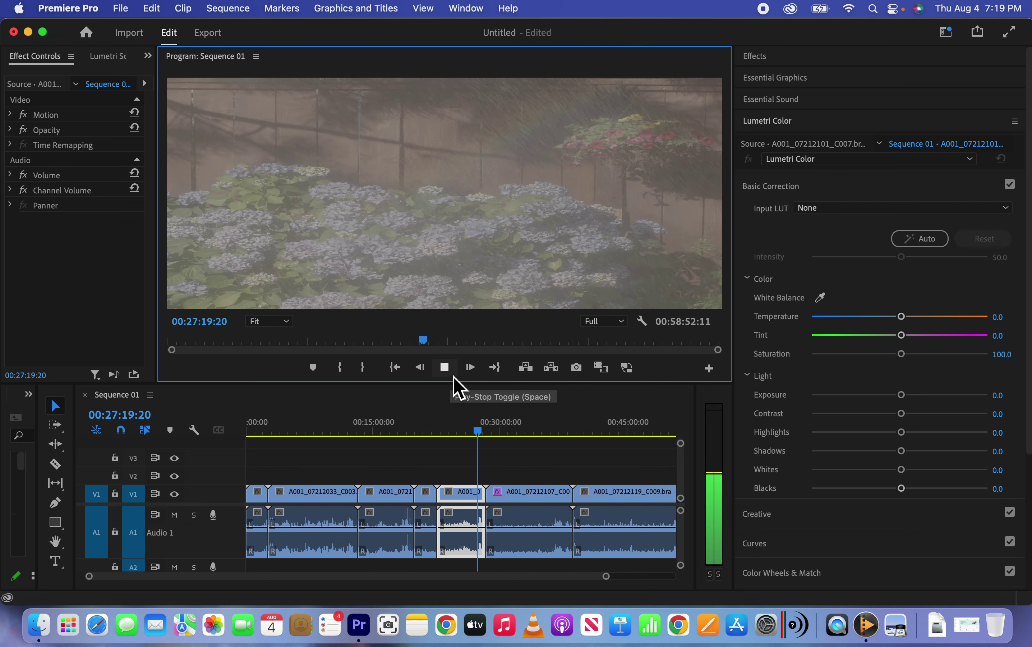
left_click(445, 368)
left_click(455, 433)
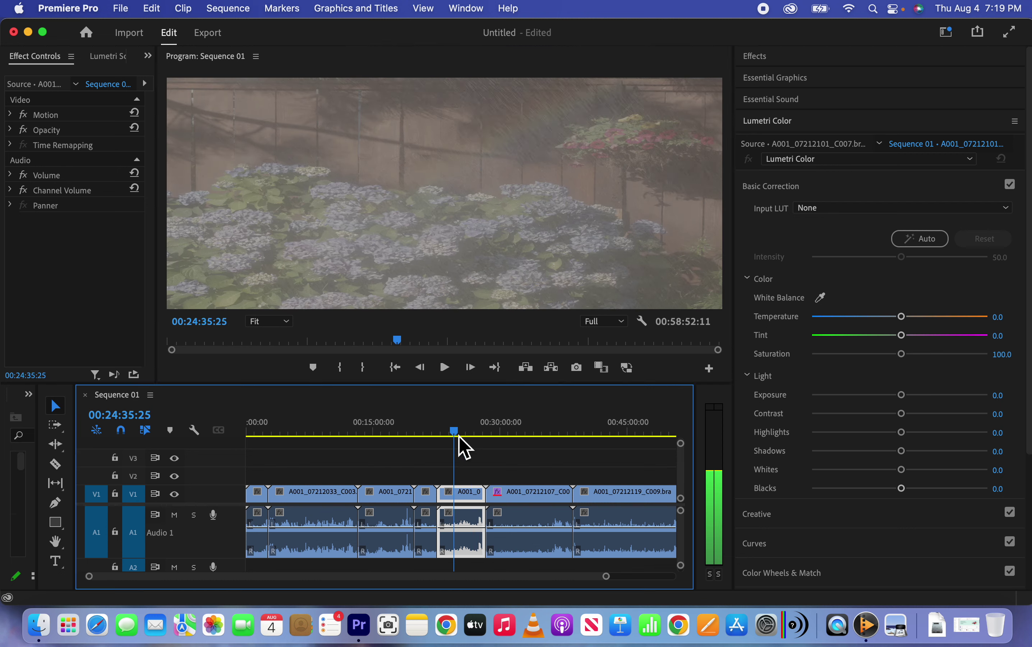
left_click(518, 510)
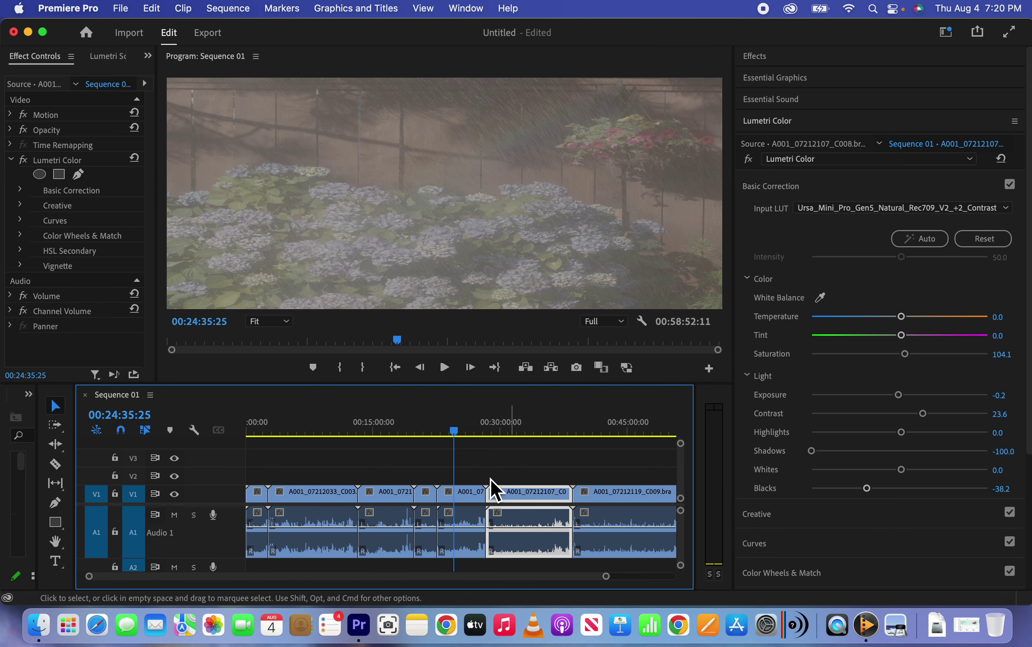
left_click_drag(461, 445, 520, 433)
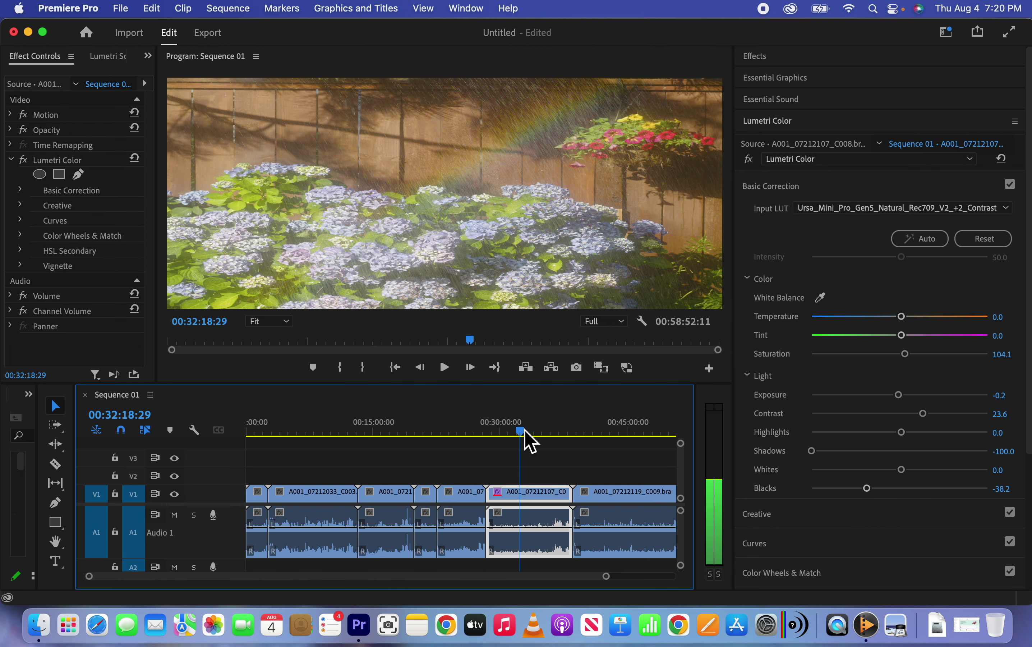
left_click(442, 371)
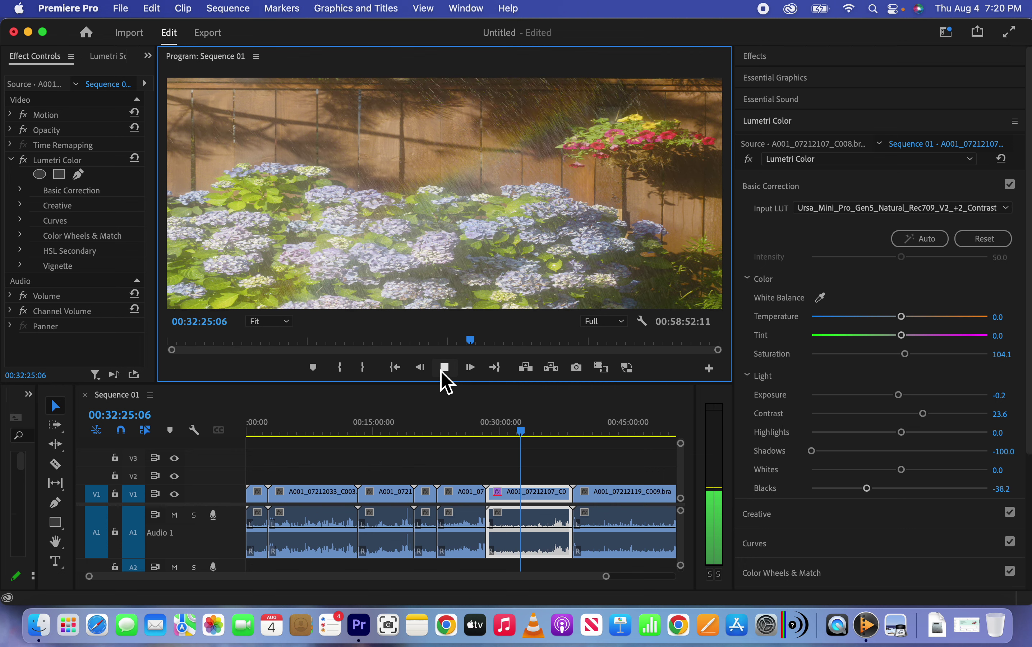
left_click(441, 371)
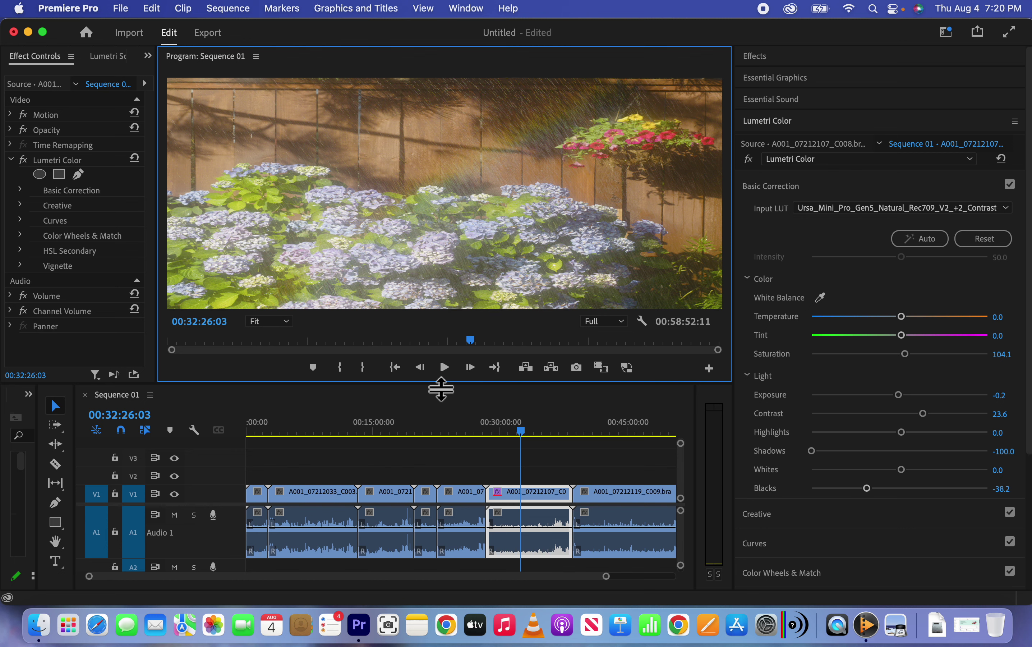
left_click_drag(440, 387, 440, 401)
right_click(541, 504)
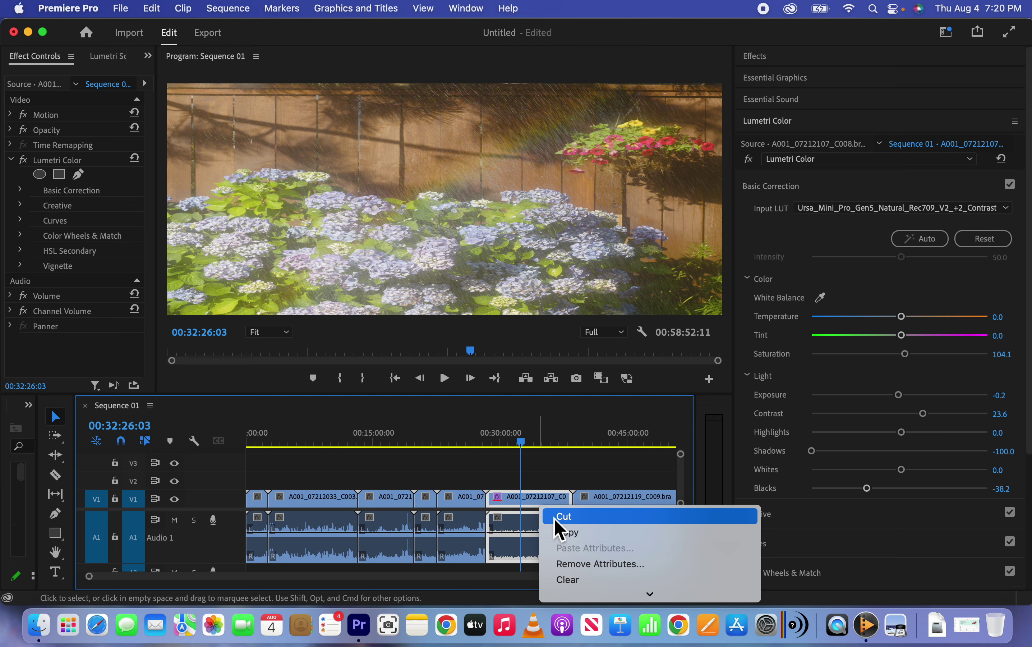
- Copy the graded C008 clip's attributes
mouse_move(656, 597)
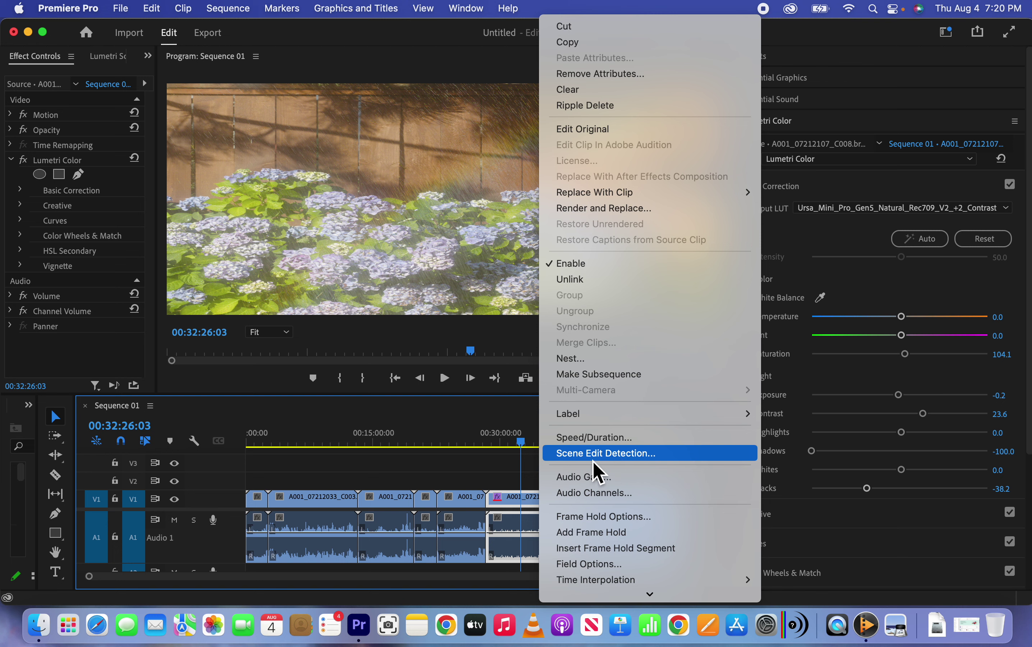
left_click(530, 457)
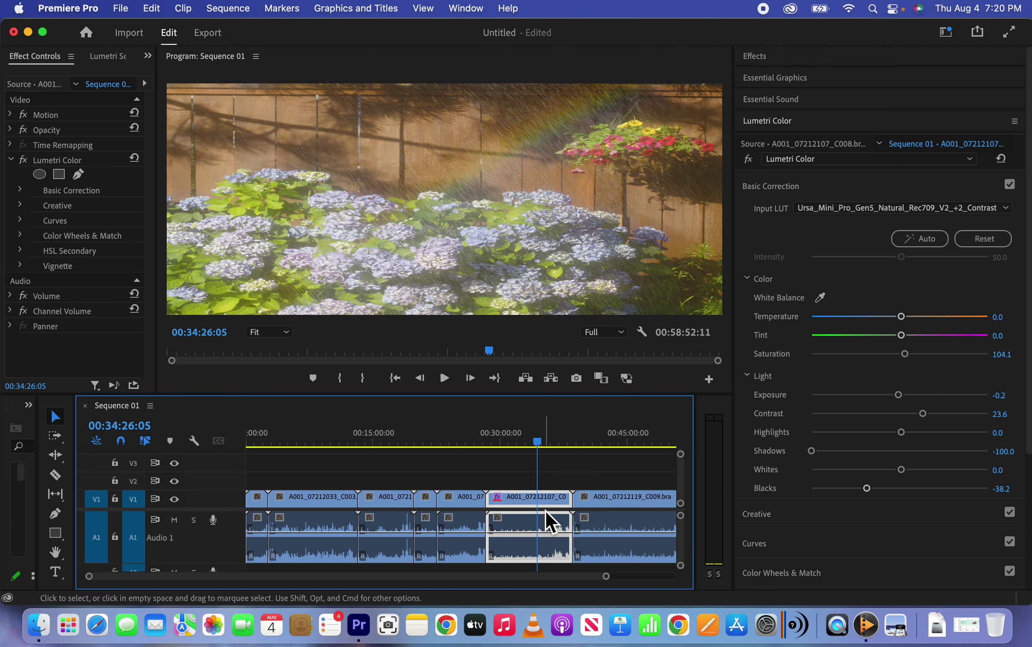
right_click(554, 508)
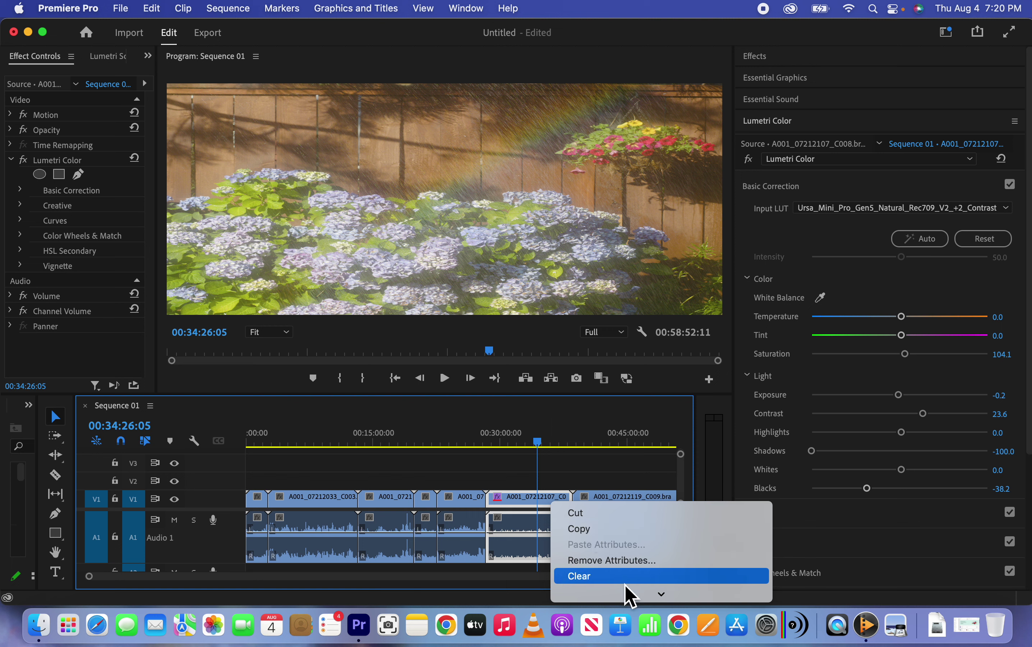
mouse_move(627, 593)
left_click(590, 487)
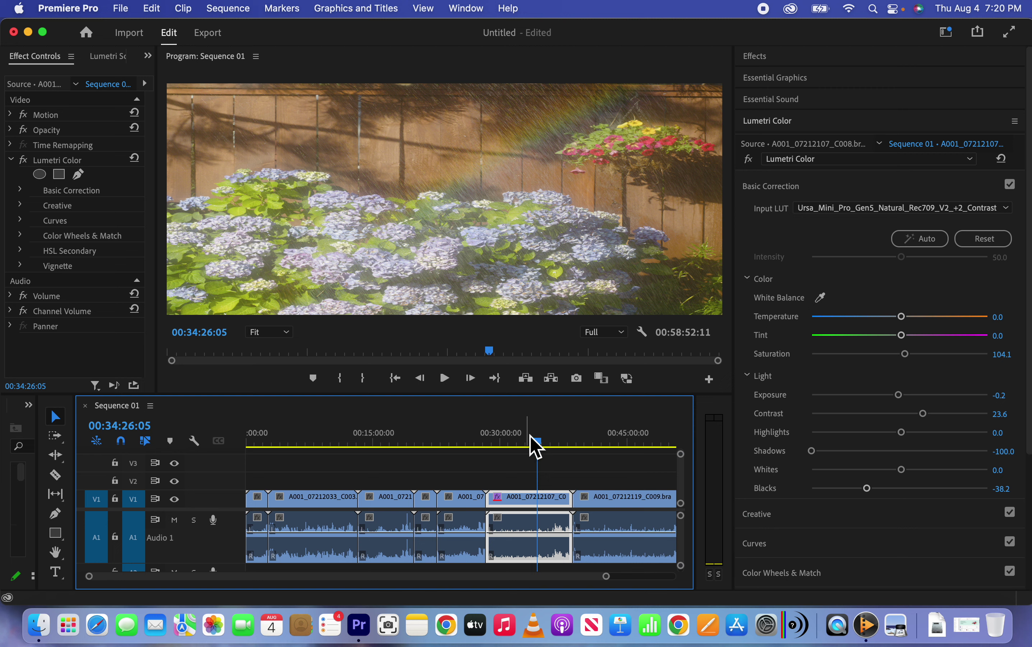
- Paste the Lumetri Color grade onto A001_07212119_C009 and play it back to check
left_click_drag(530, 442, 607, 511)
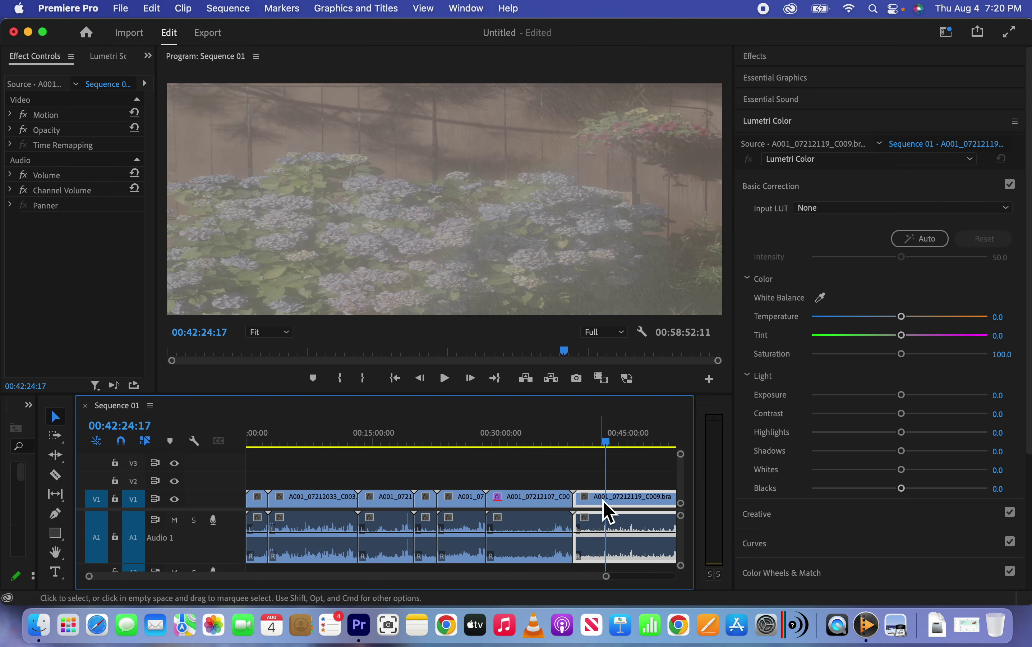
right_click(609, 511)
left_click(642, 546)
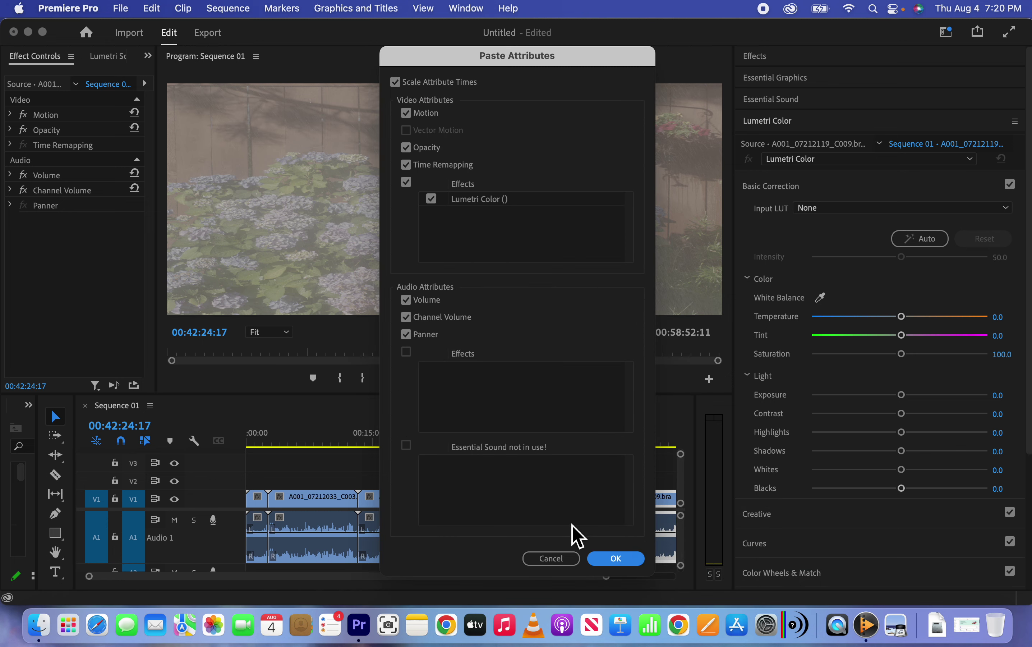
left_click(612, 559)
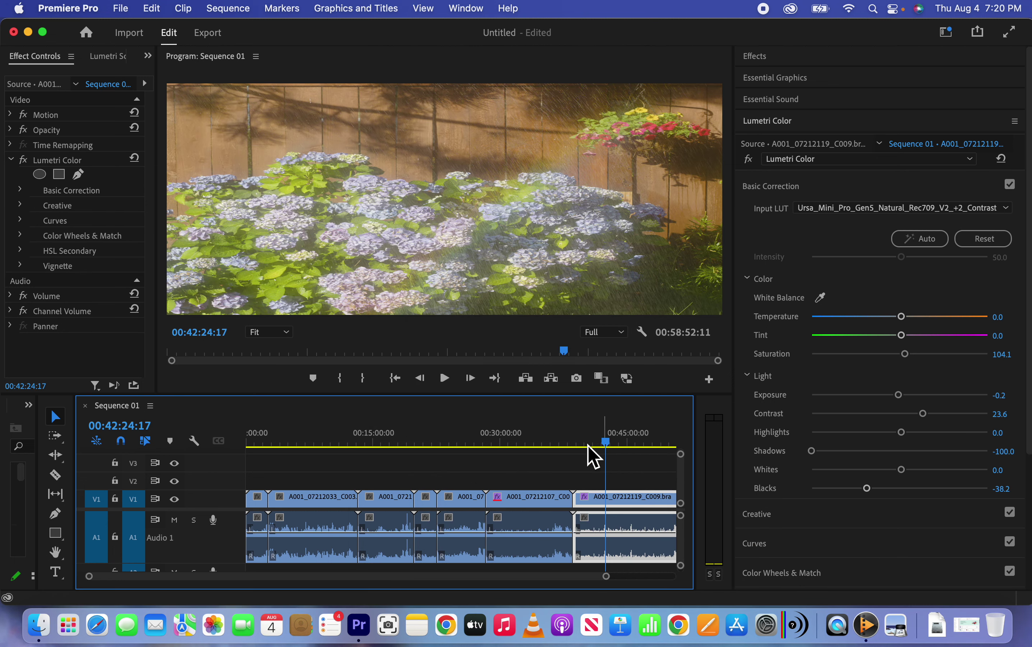
left_click(453, 380)
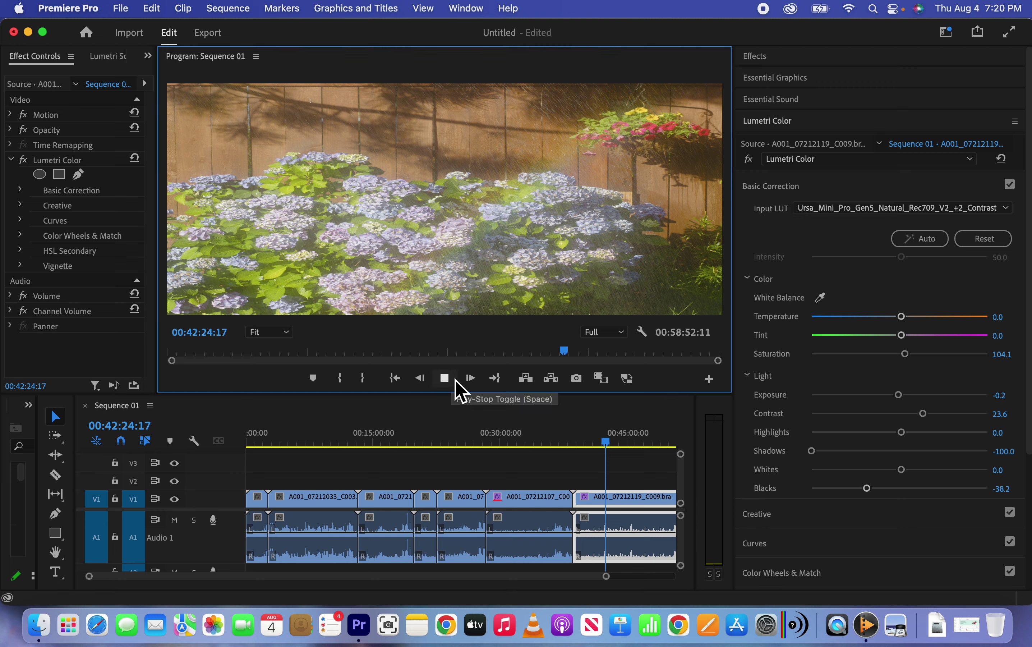
left_click(458, 387)
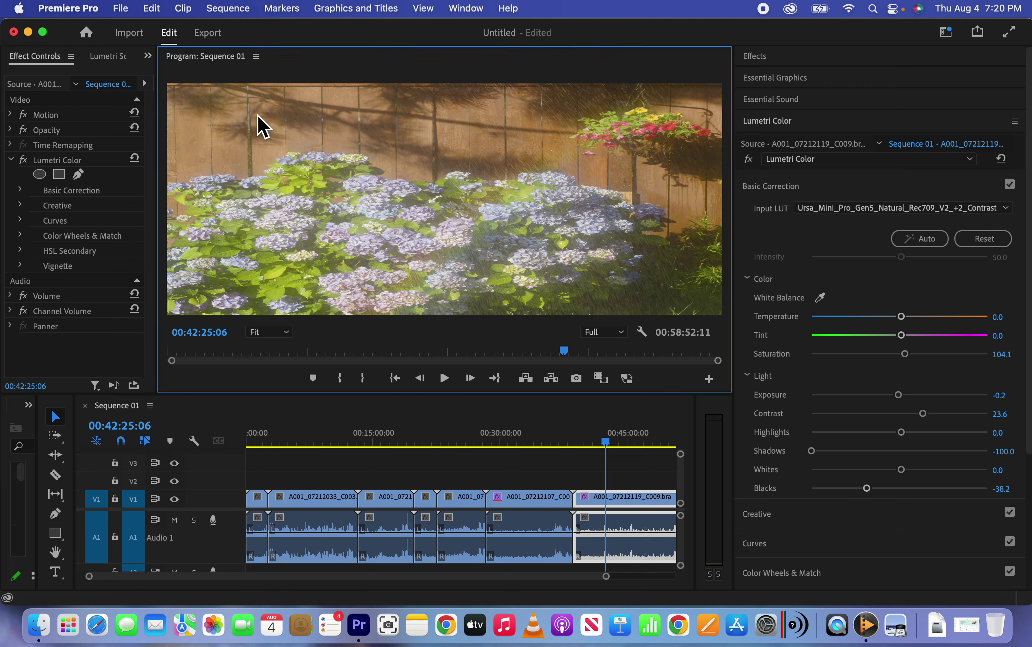
left_click(121, 8)
mouse_move(121, 424)
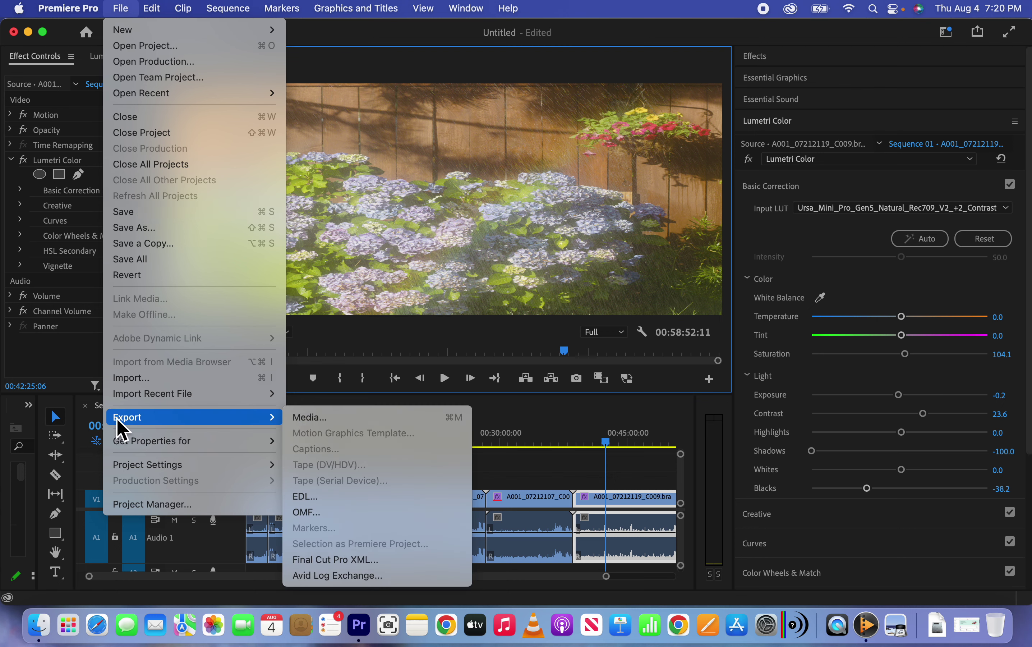
left_click(312, 418)
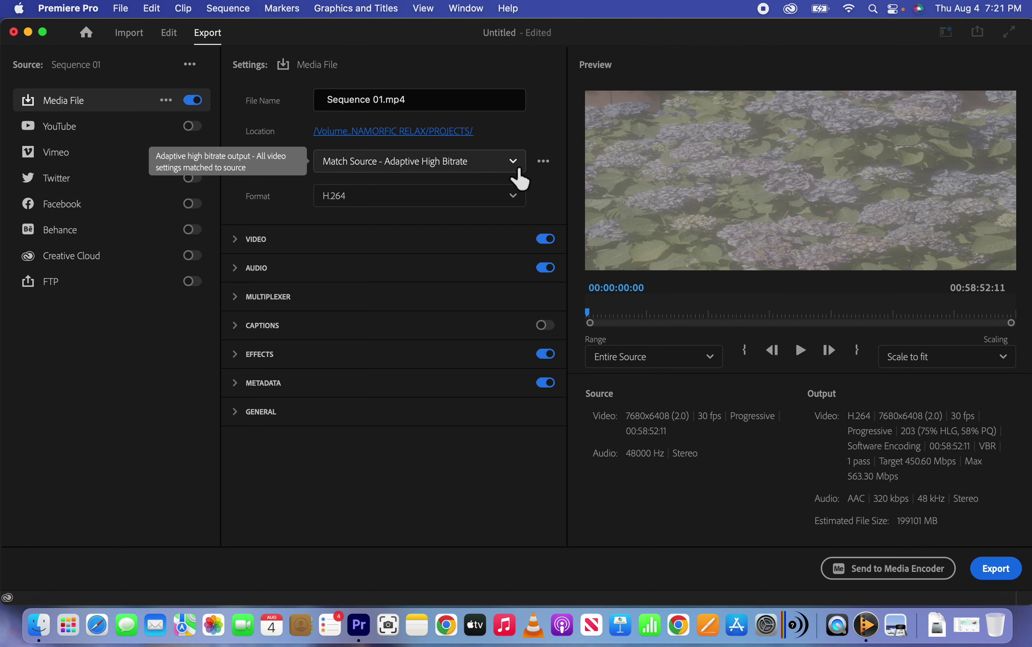
left_click(513, 162)
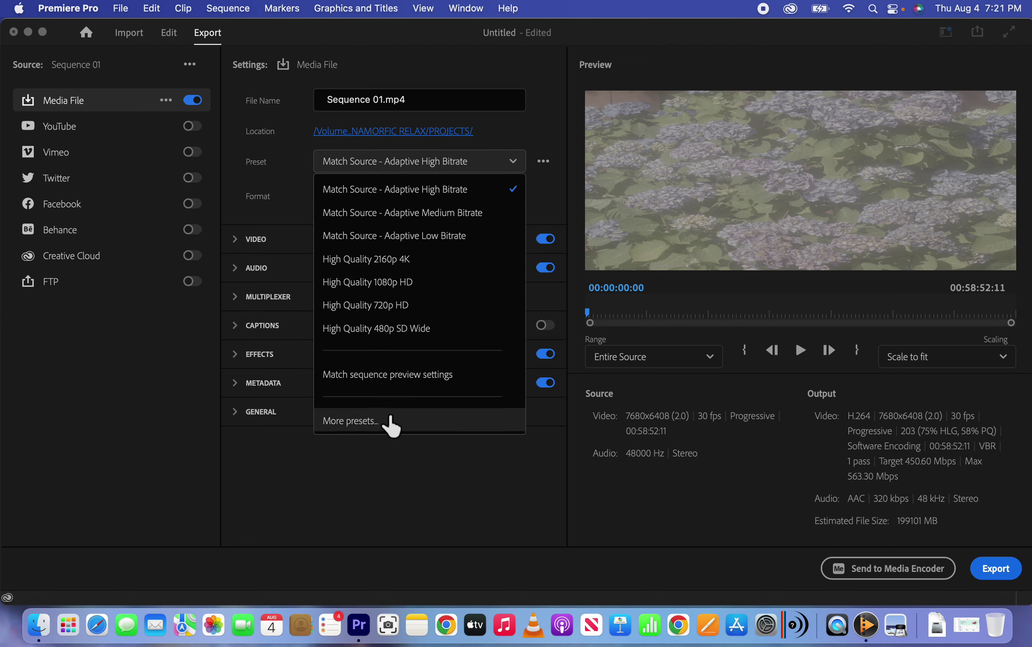
left_click(455, 497)
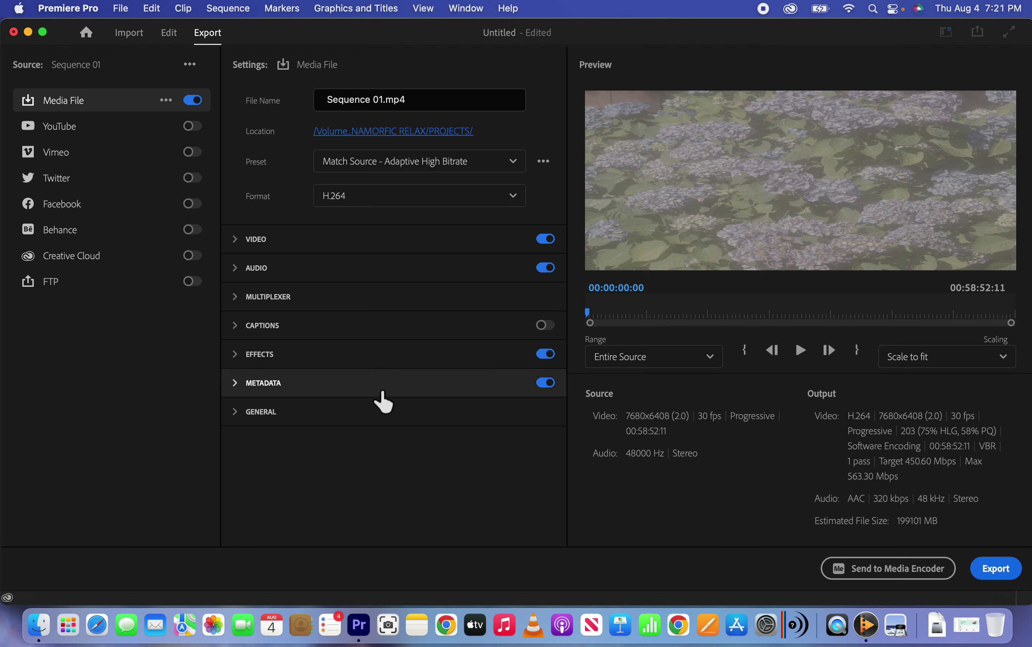
left_click(514, 165)
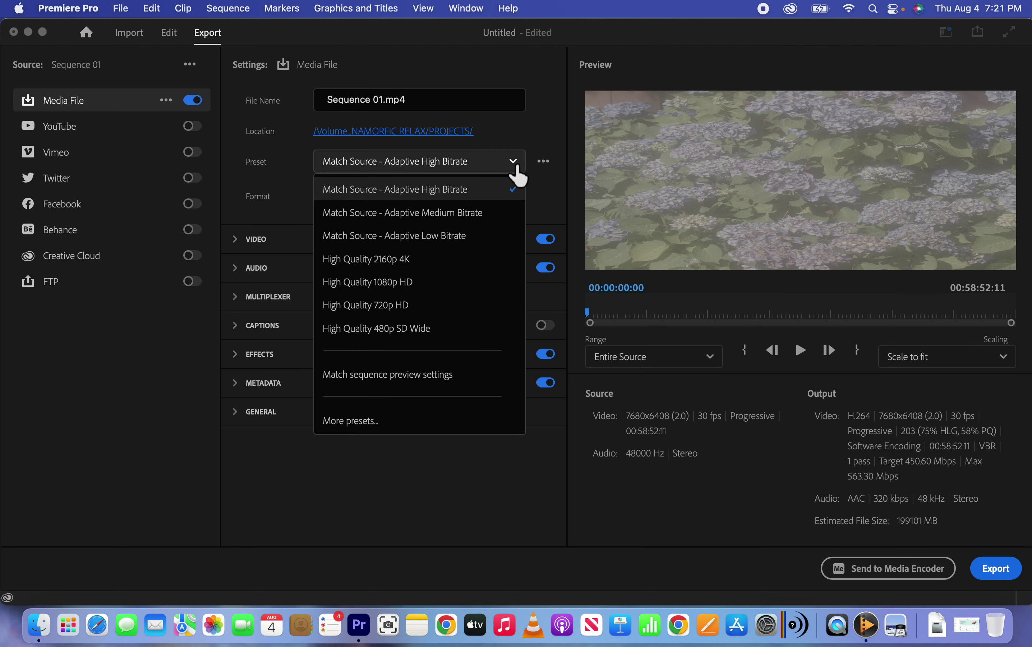
left_click(149, 321)
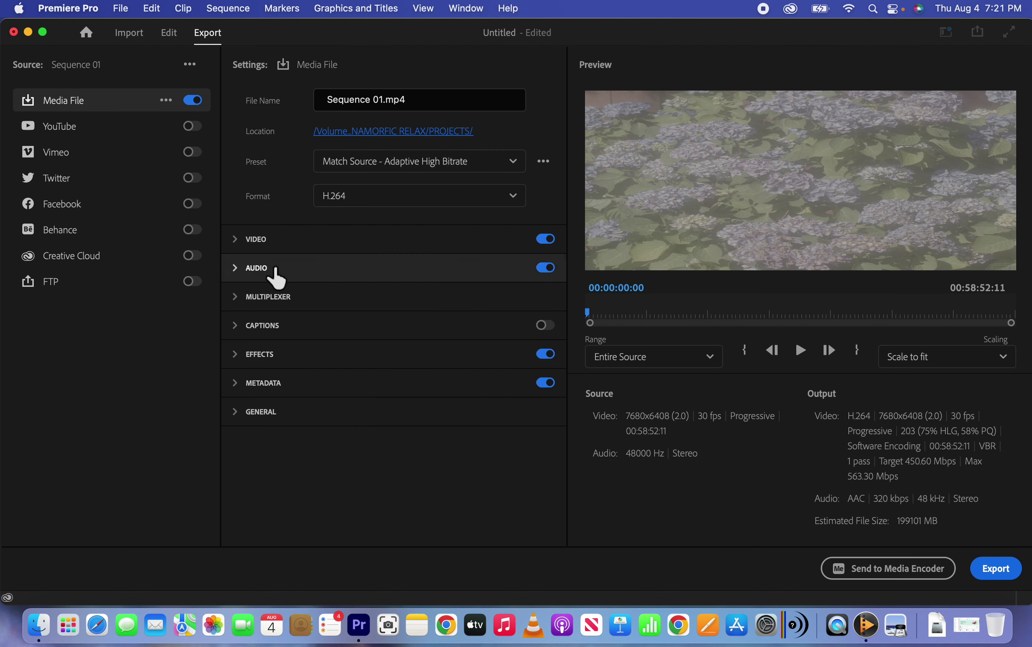
left_click(486, 204)
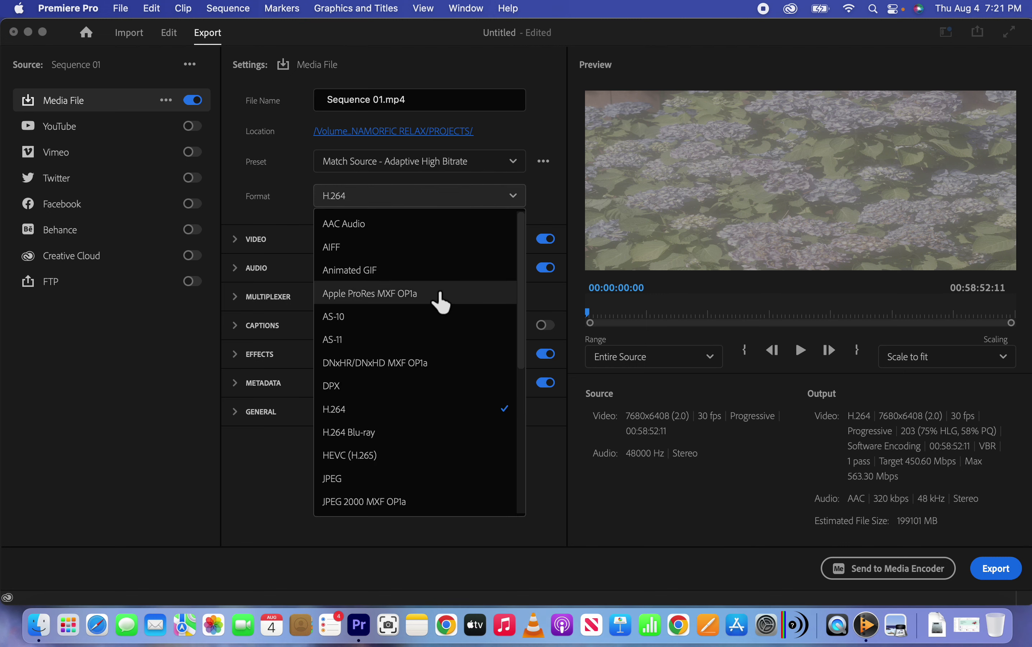
left_click(395, 458)
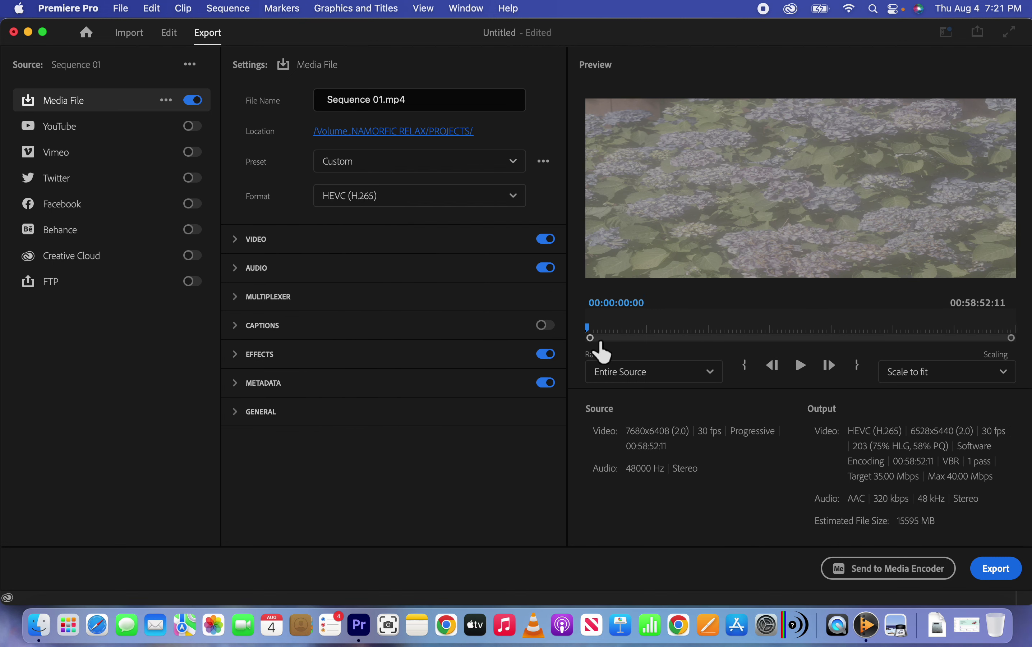
mouse_move(592, 340)
left_mouse_down()
mouse_move(913, 352)
mouse_move(845, 348)
mouse_move(913, 336)
left_mouse_up()
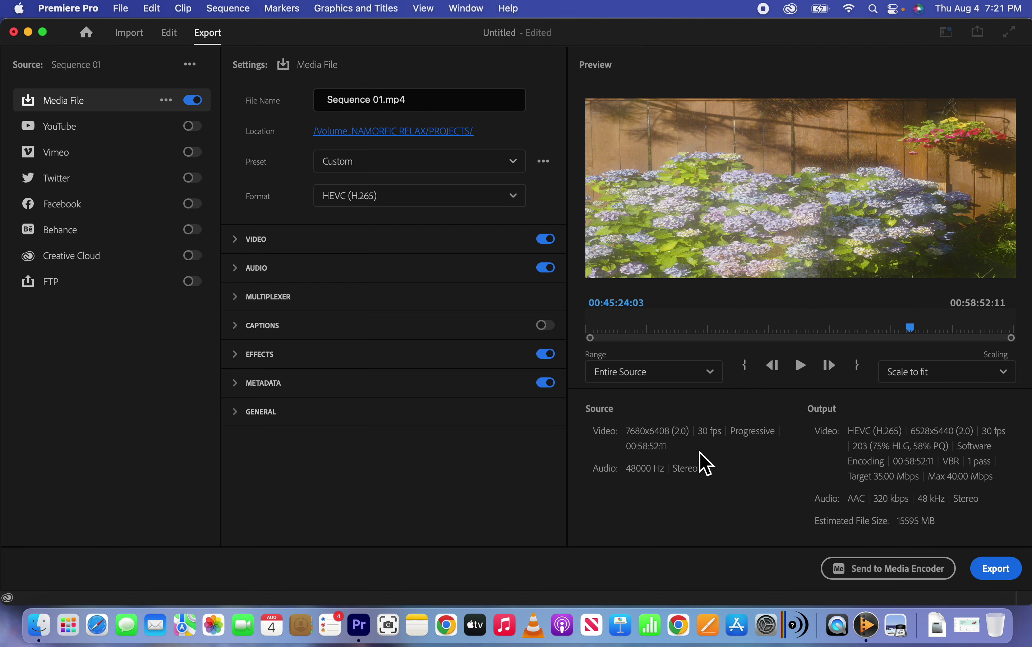
- Keep the Custom preset and expand the Multiplexer and Video settings sections
left_click(521, 177)
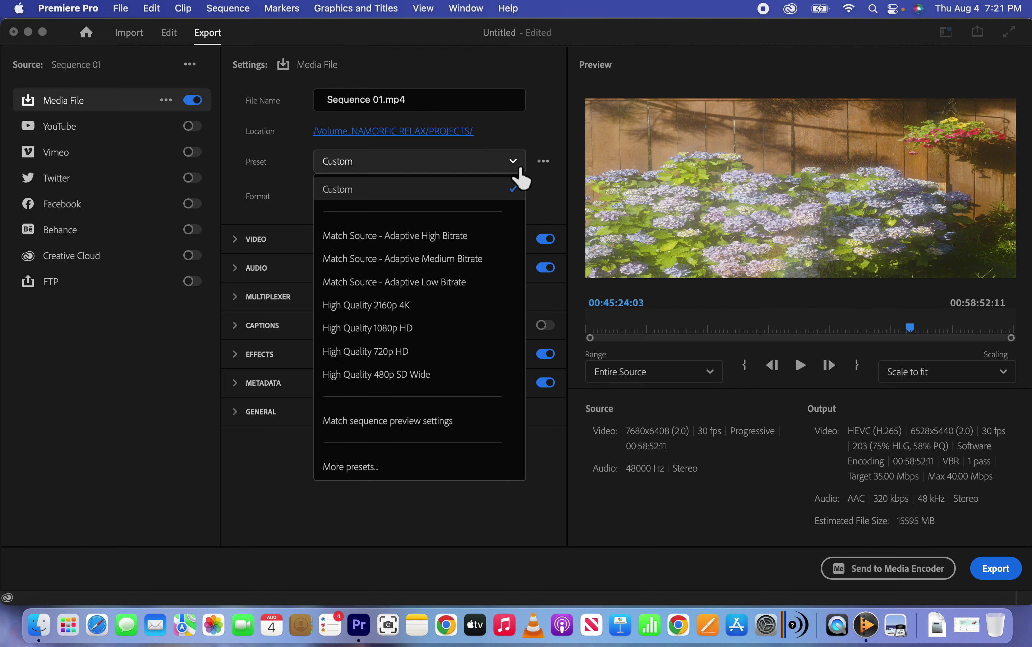
left_click(523, 173)
left_click(545, 169)
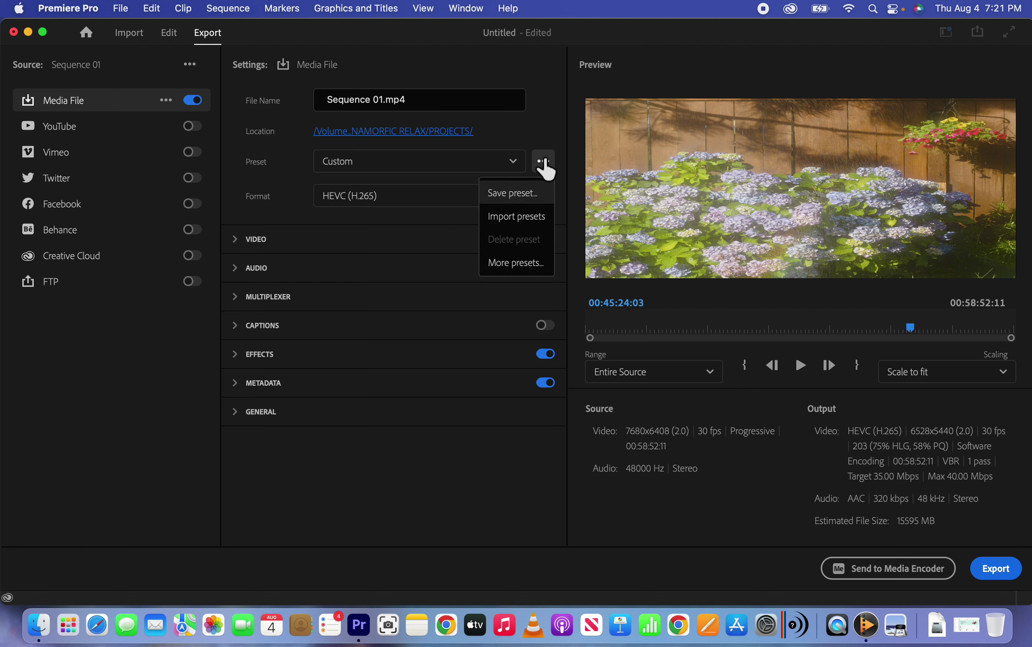
left_click(430, 302)
left_click(344, 248)
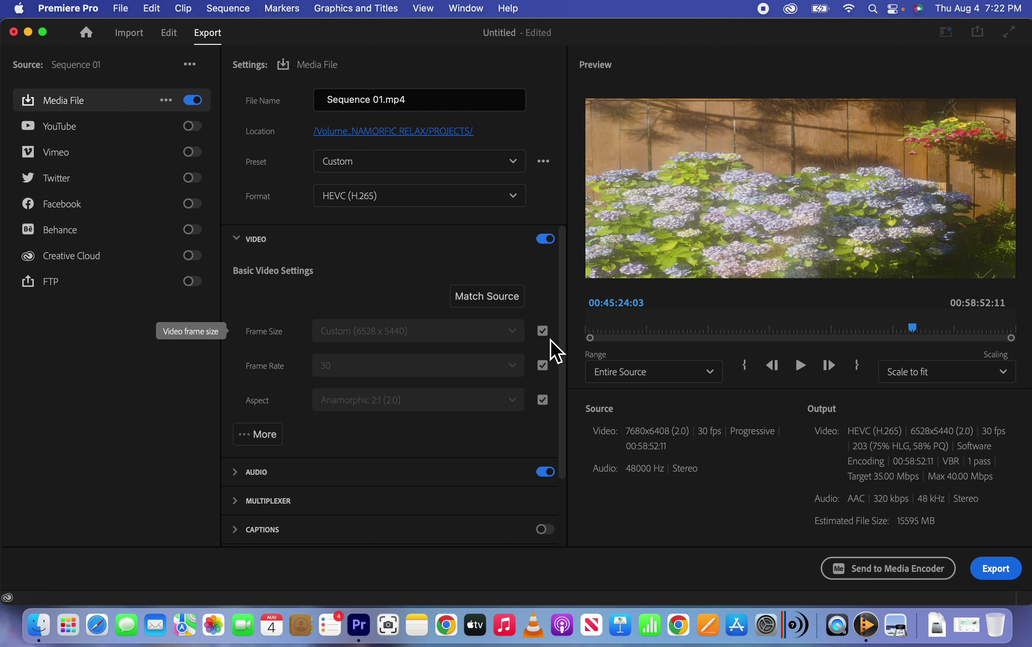
- Uncheck match-source frame size, try a 7680 width (rejected), and unlink width from height
left_click(543, 330)
left_click(522, 338)
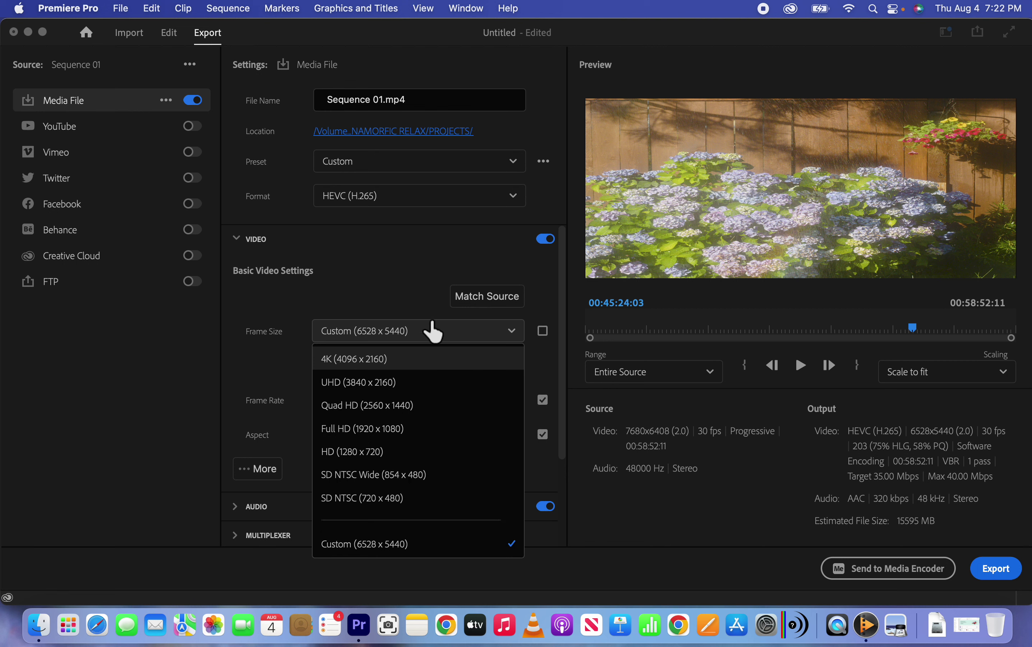
left_click(413, 287)
left_click(345, 366)
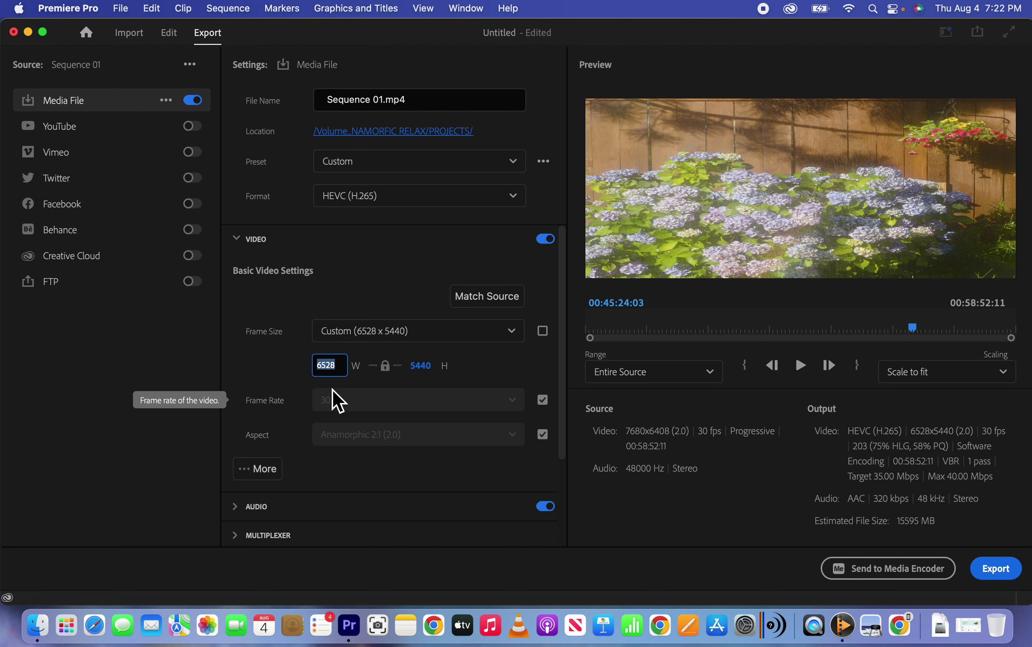
type("7680")
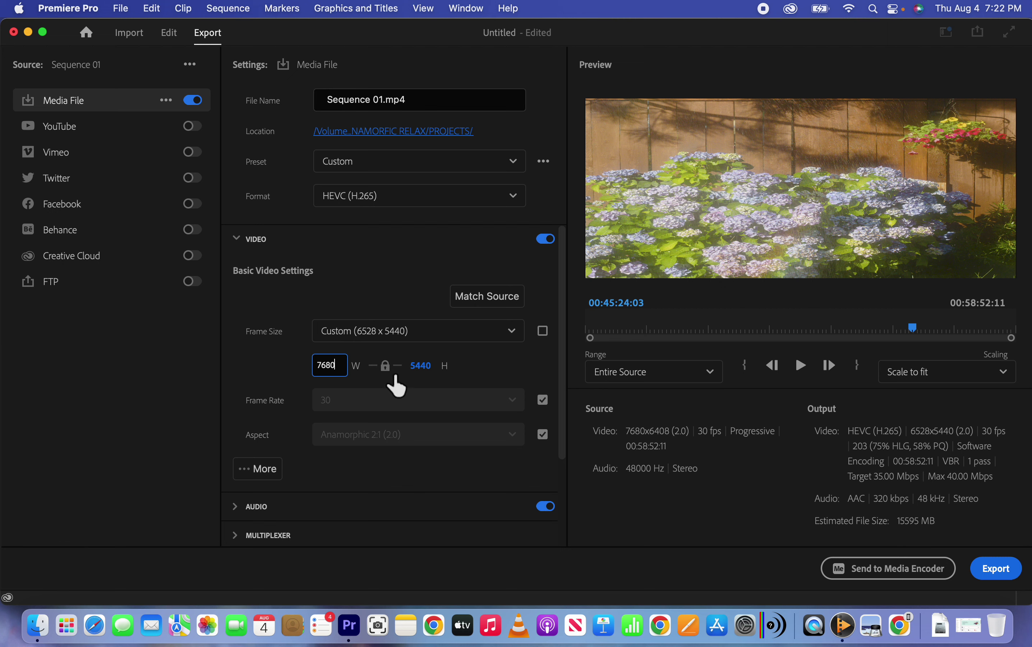
key("Return")
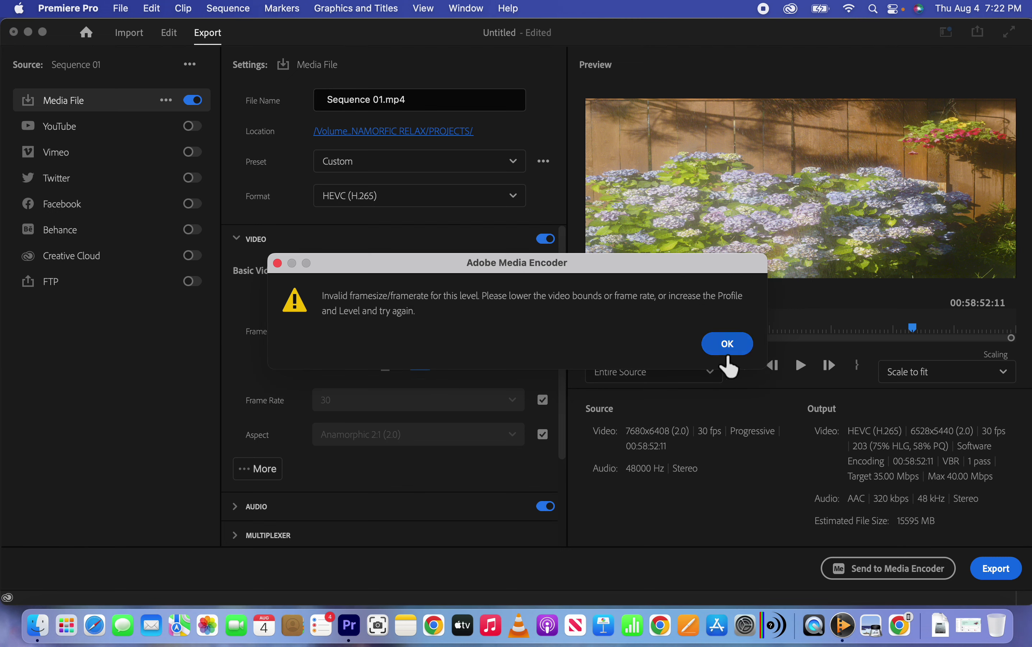
left_click(726, 349)
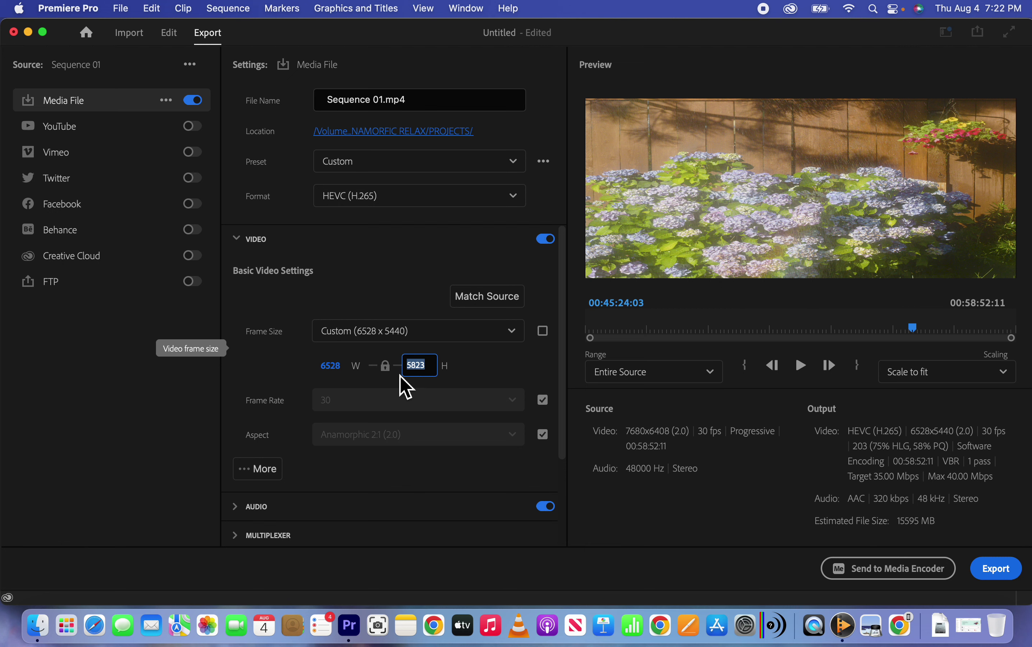
left_click(385, 366)
left_click(725, 346)
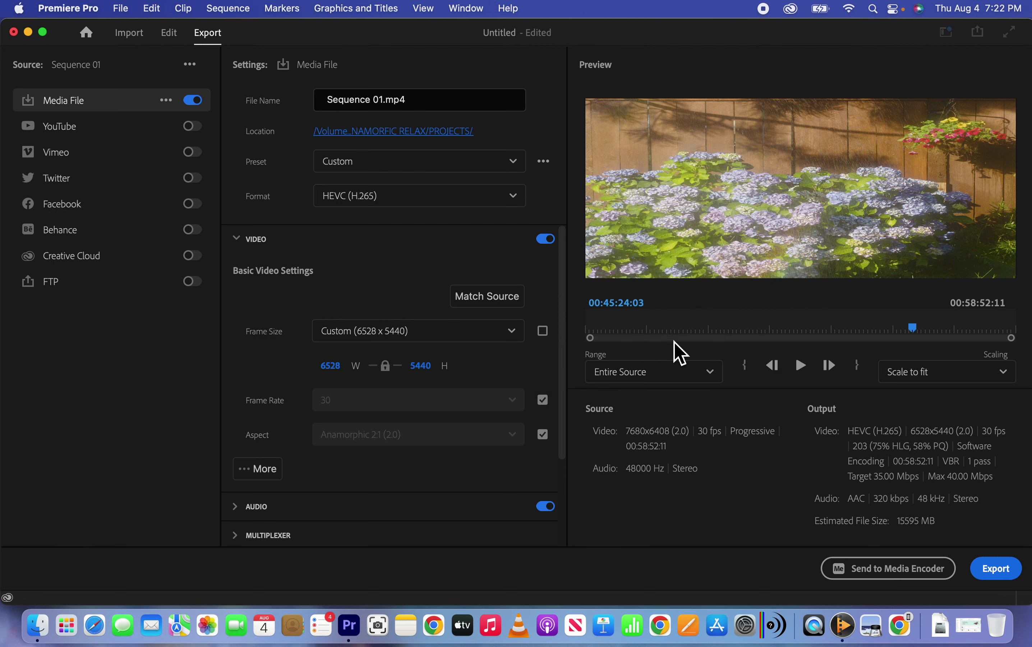
- Enter height 4320, then width 7680, dismissing the invalid-size warning, for a 7680 x 4320 frame
left_click(331, 365)
type("7680")
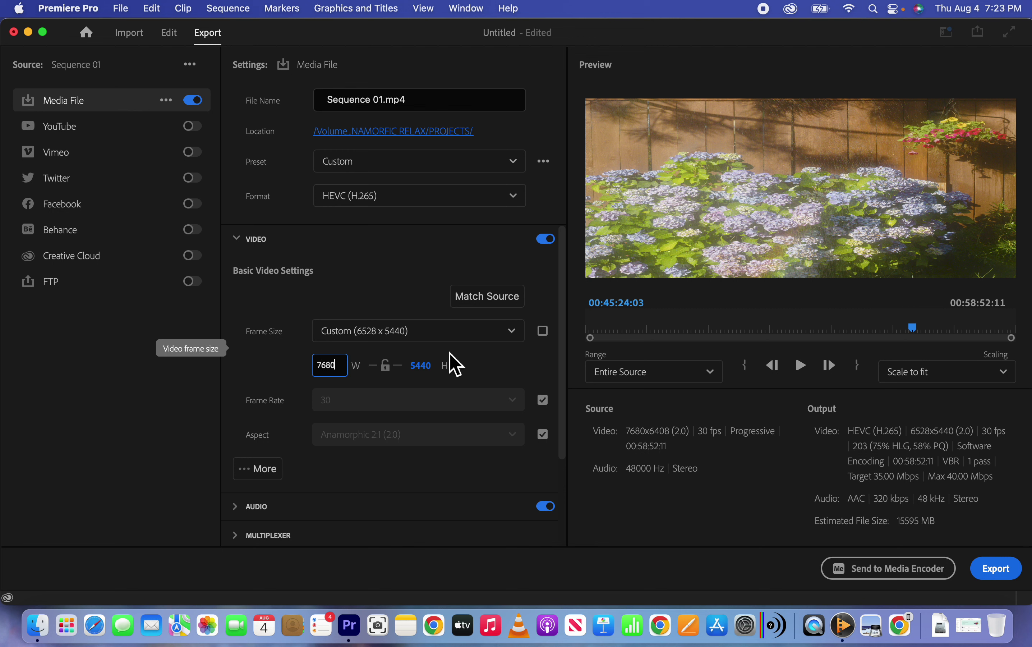
left_click(416, 376)
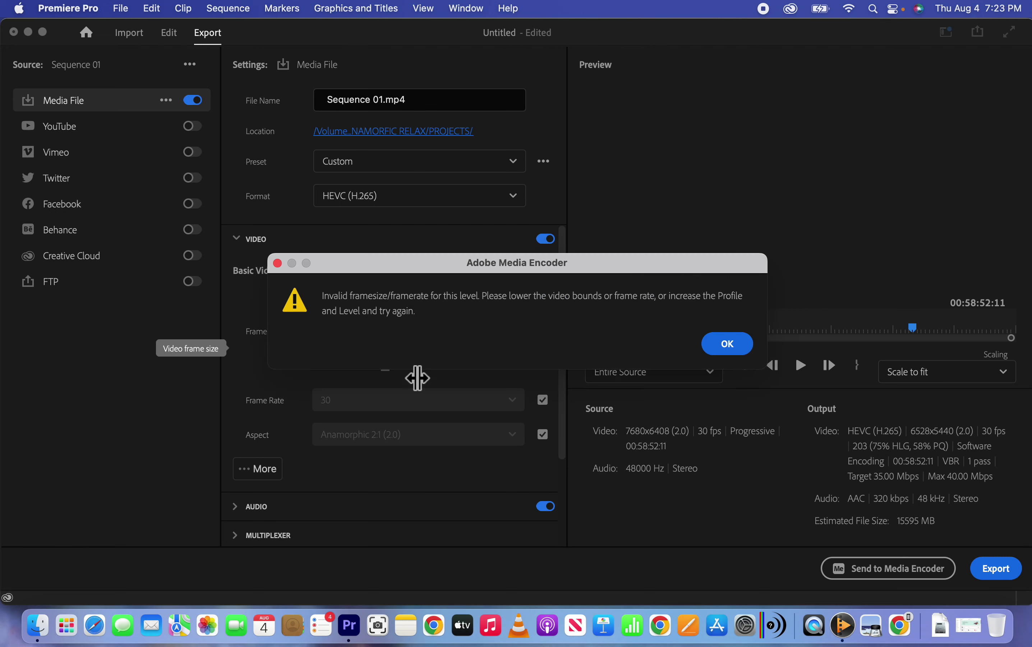
left_click(718, 346)
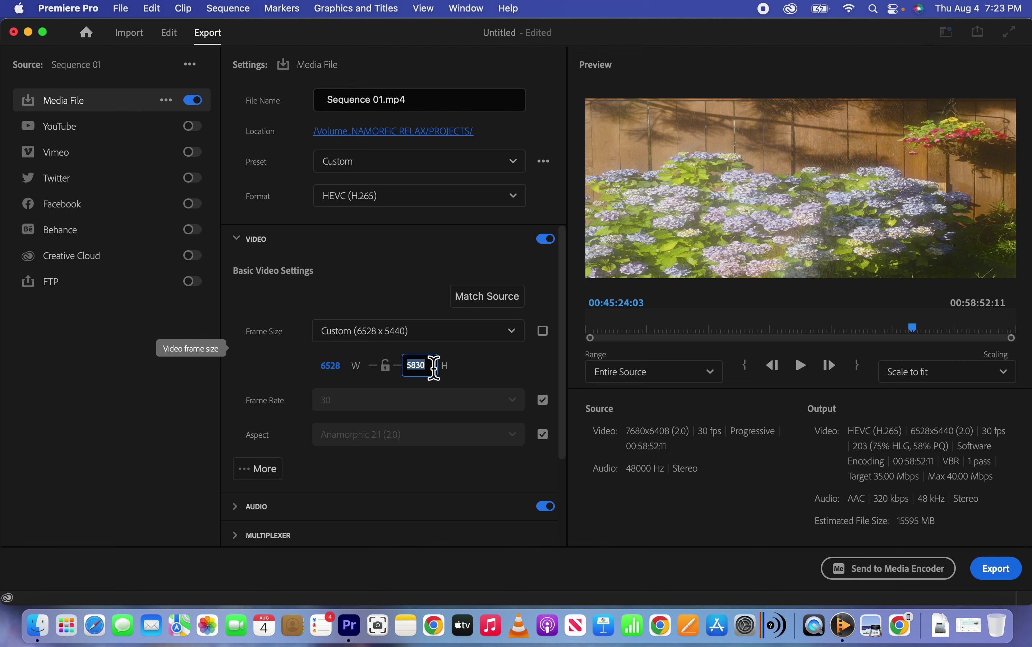
type("432")
key("Return")
left_click(340, 365)
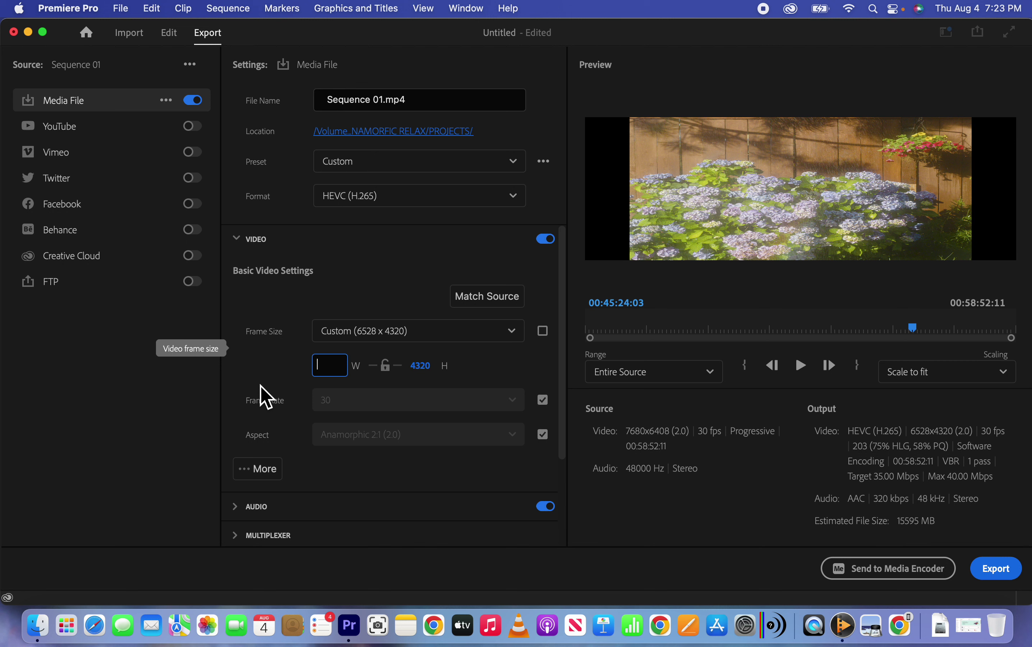
type("7680")
key("Return")
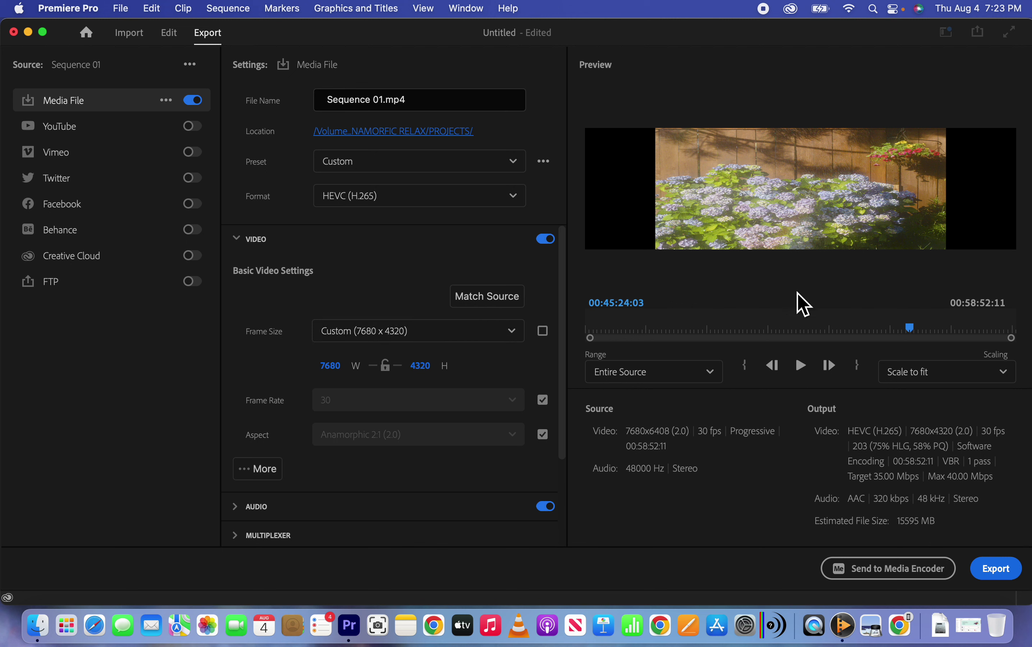
left_click(723, 377)
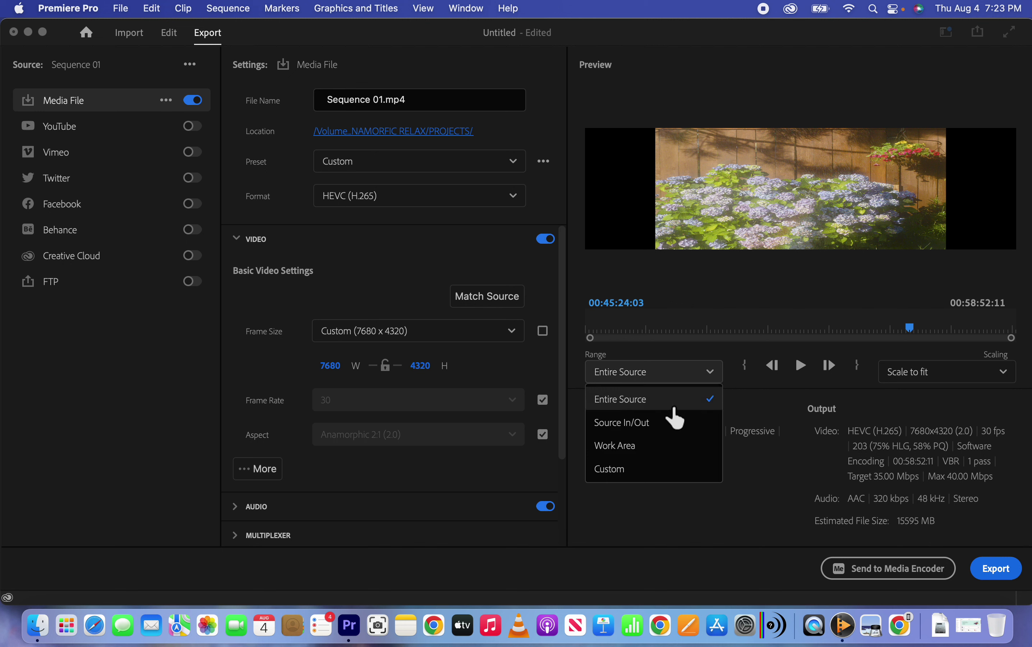
- Keep Range at Entire Source and, after comparing scaling options, set Scaling to Scale to fill
left_click(705, 399)
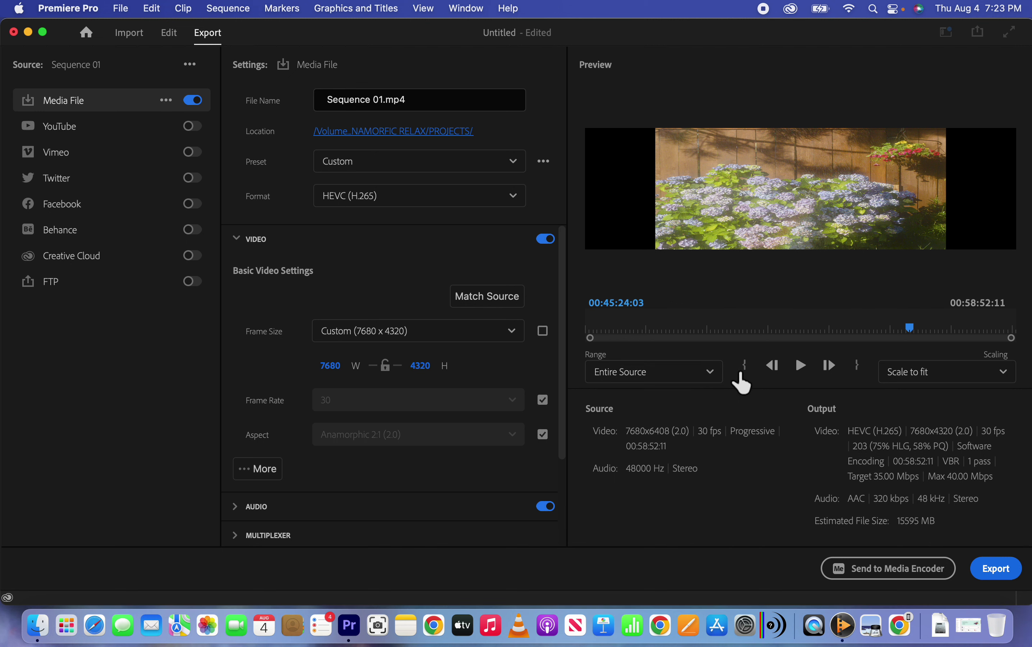
left_click(981, 377)
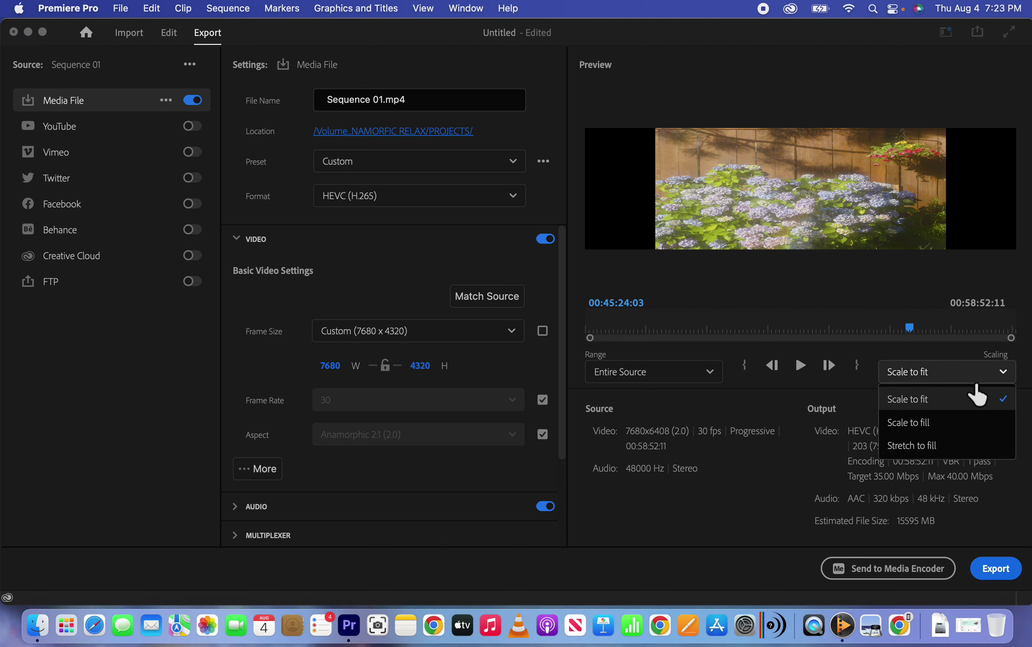
left_click(962, 422)
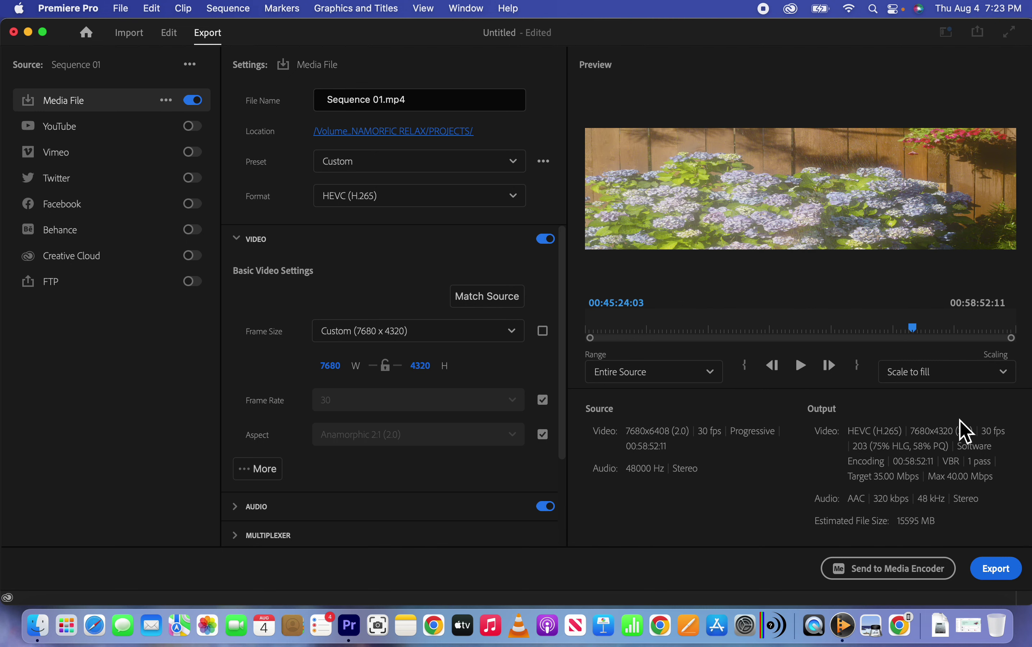
left_click(1003, 378)
left_click(980, 399)
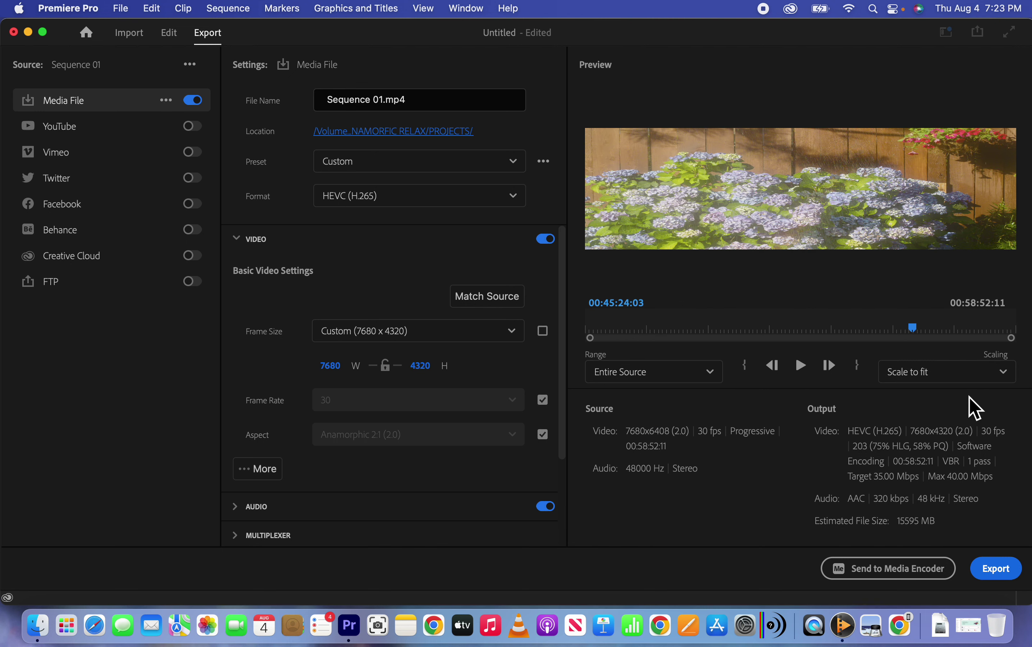
left_click(1005, 382)
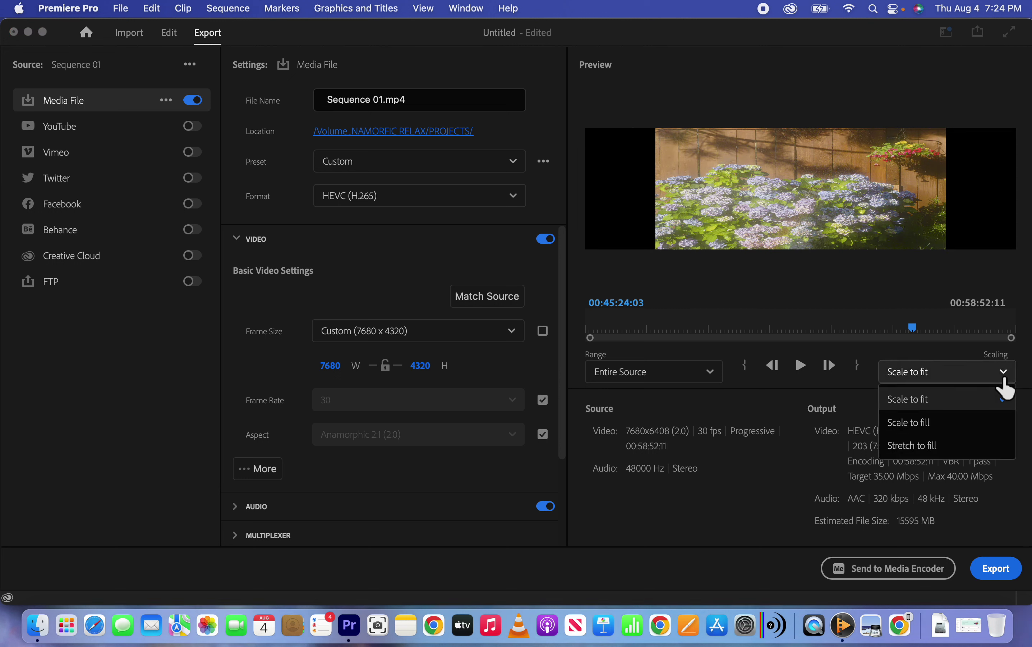
left_click(966, 426)
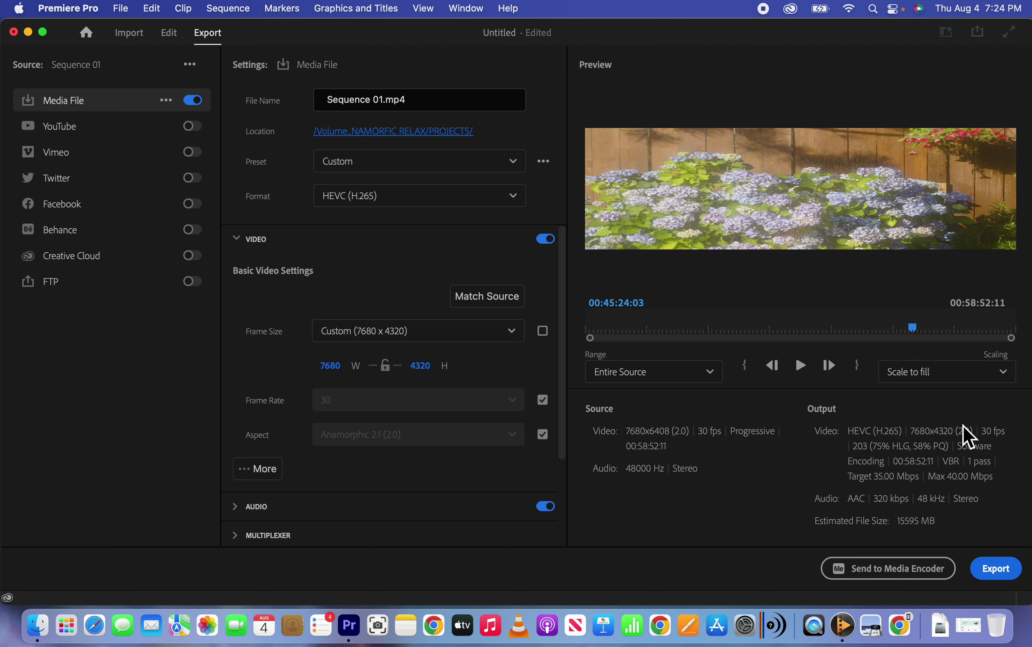
left_click(995, 377)
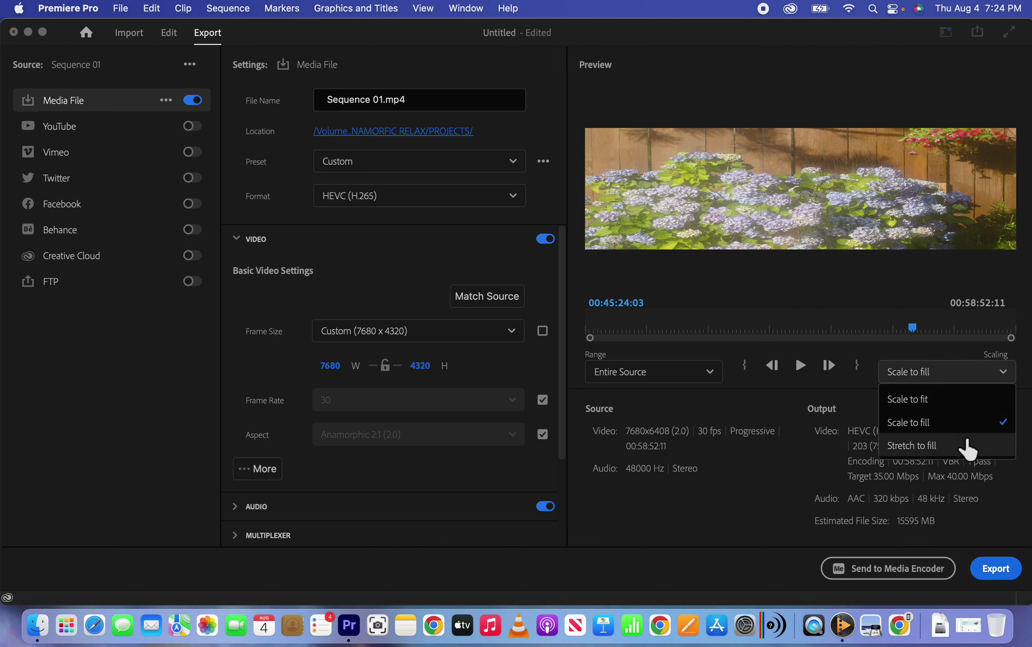
left_click(966, 447)
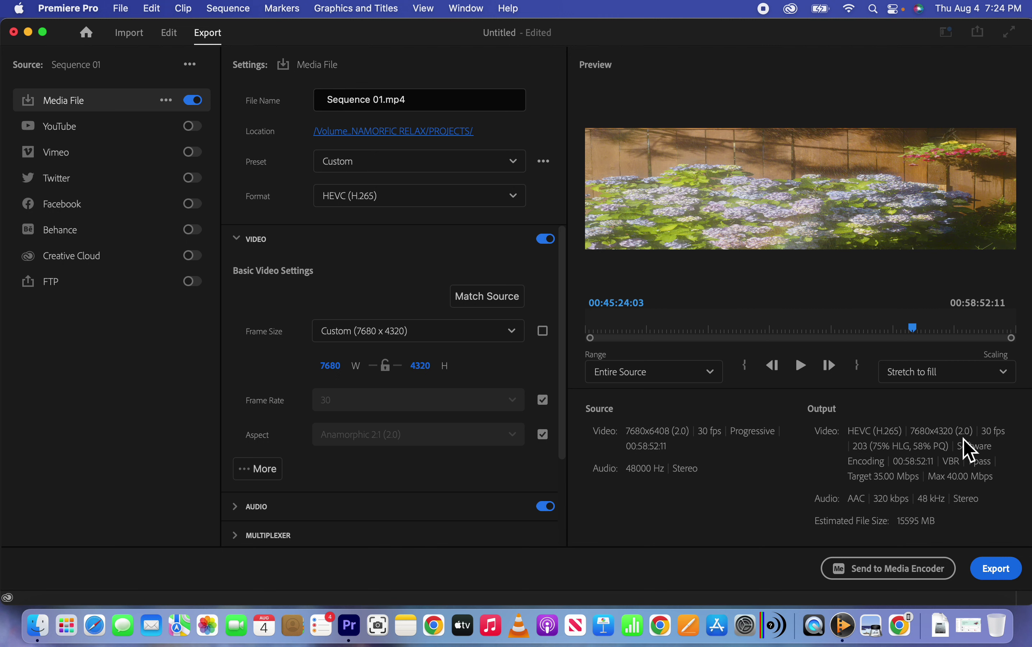
left_click(1002, 373)
left_click(978, 422)
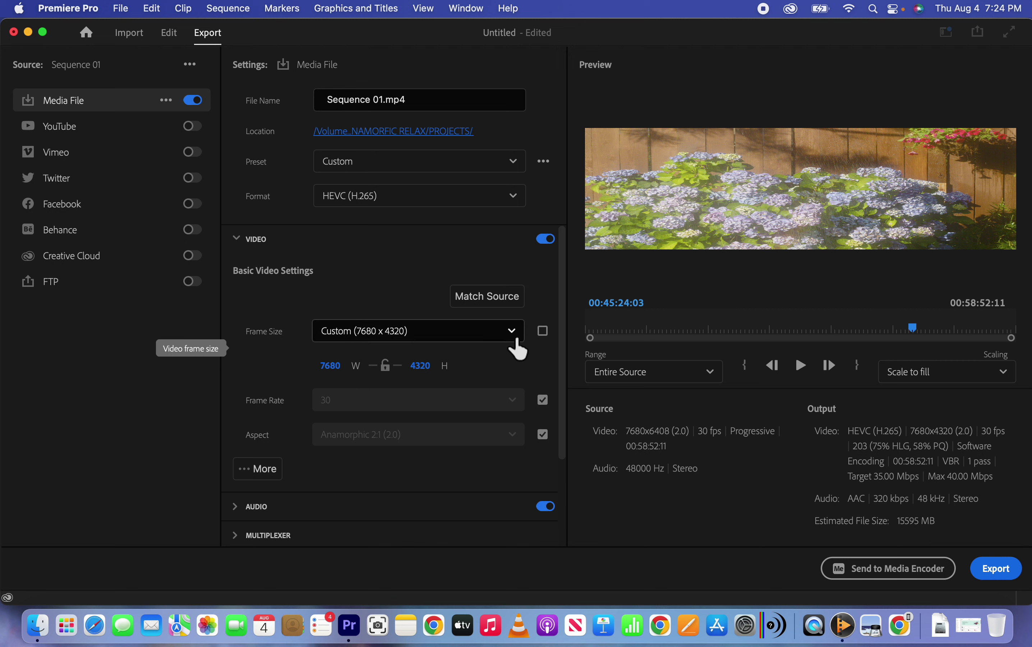
- Match the export frame size to the 7680 x 4320 source and try Stretch to fill scaling
left_click(453, 337)
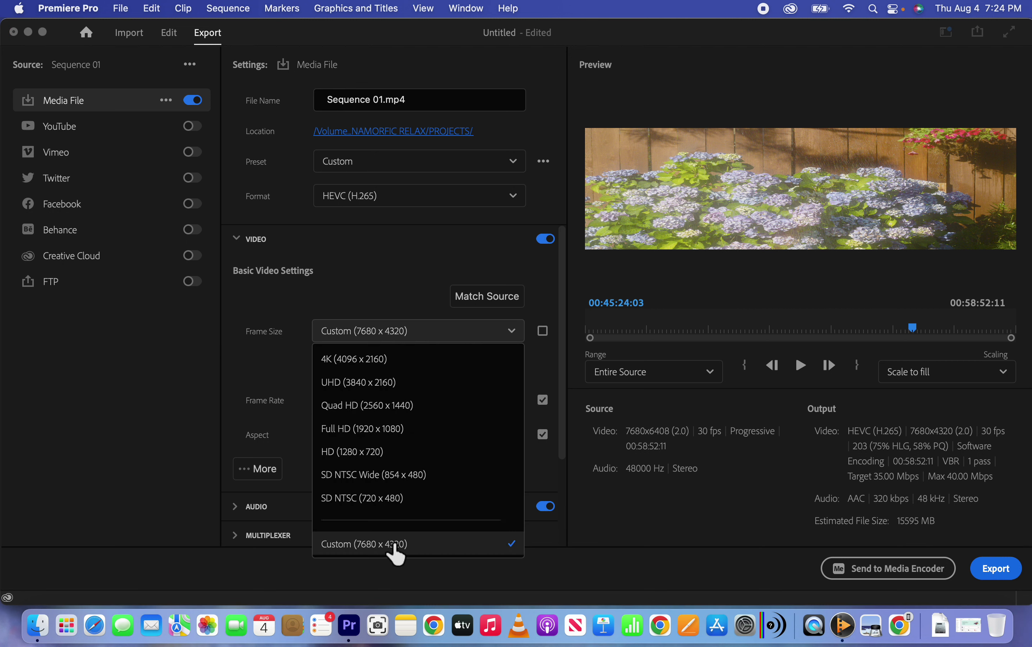
left_click(487, 302)
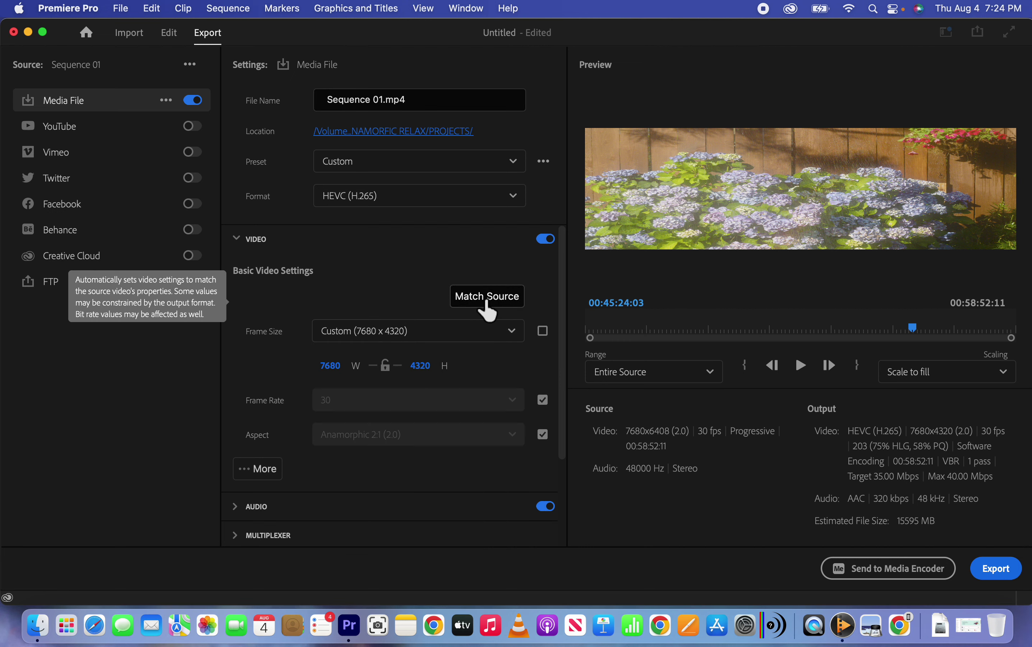
left_click(486, 302)
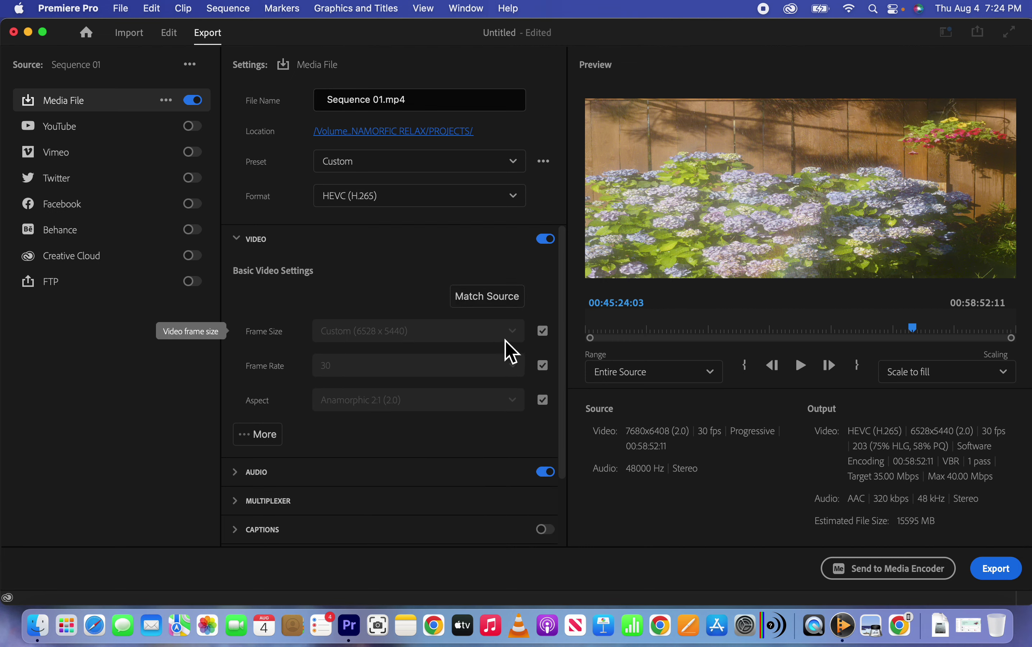
left_click(1004, 375)
left_click(966, 449)
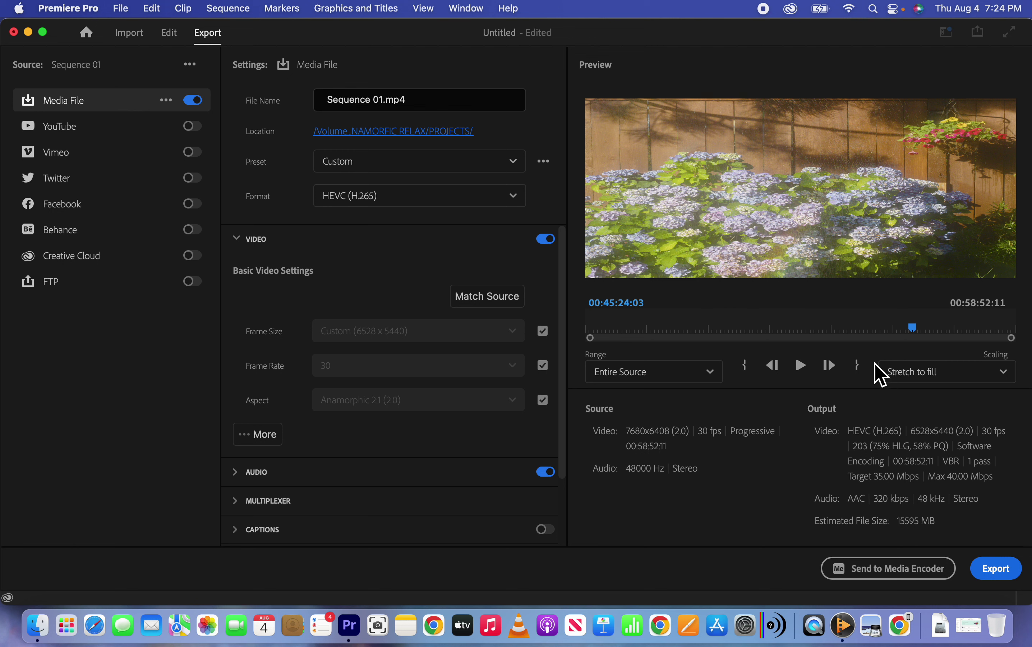
- Stop matching the source and enter a custom 7680 x 4320 frame size
left_click(543, 332)
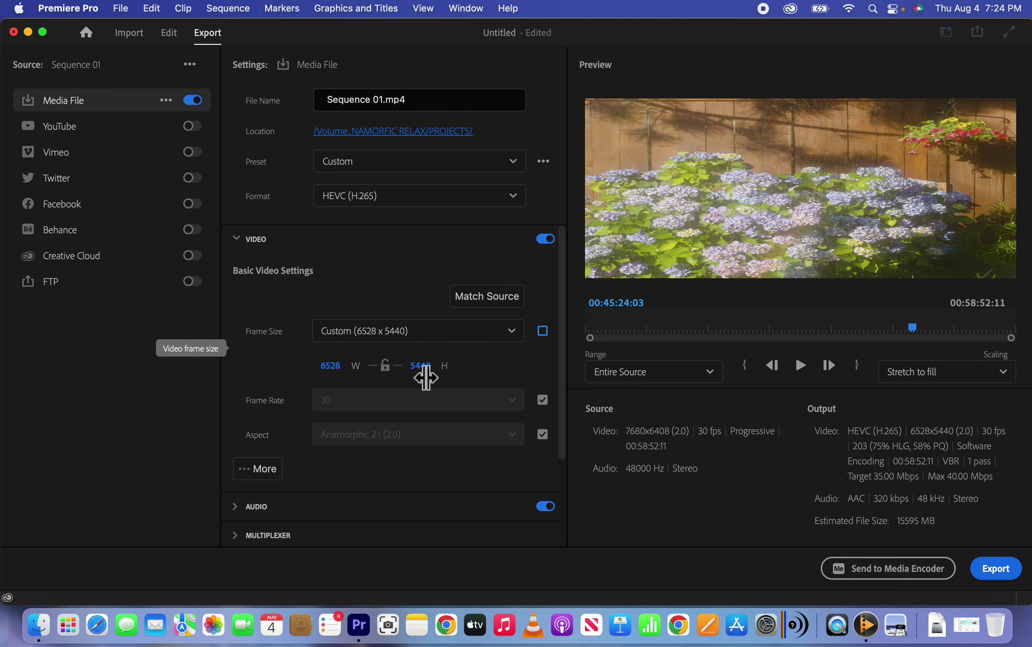
left_click(418, 366)
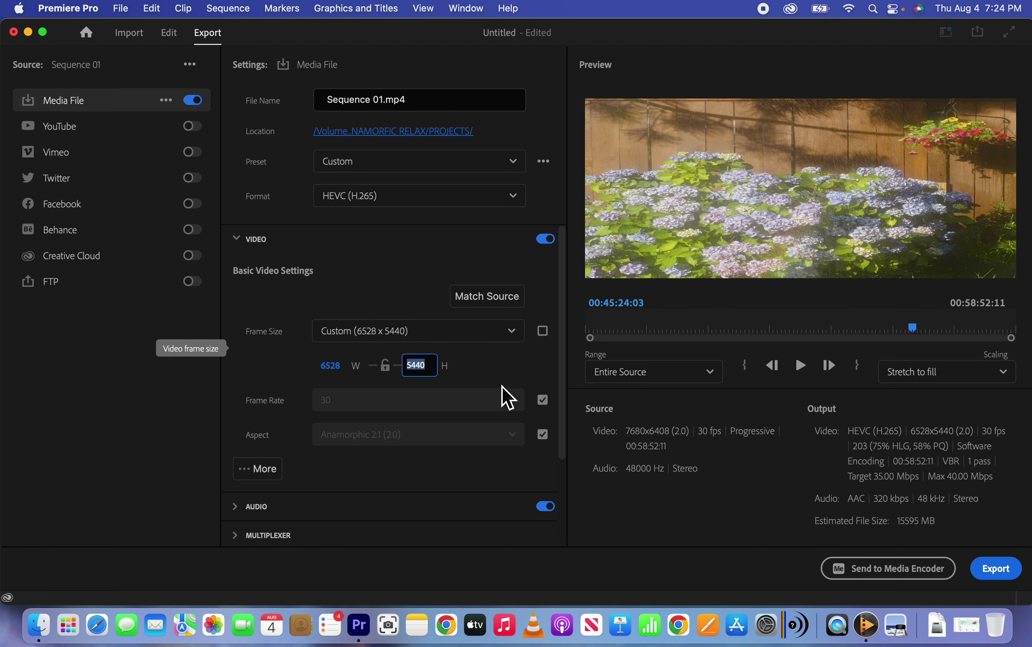
type("4")
left_click(341, 363)
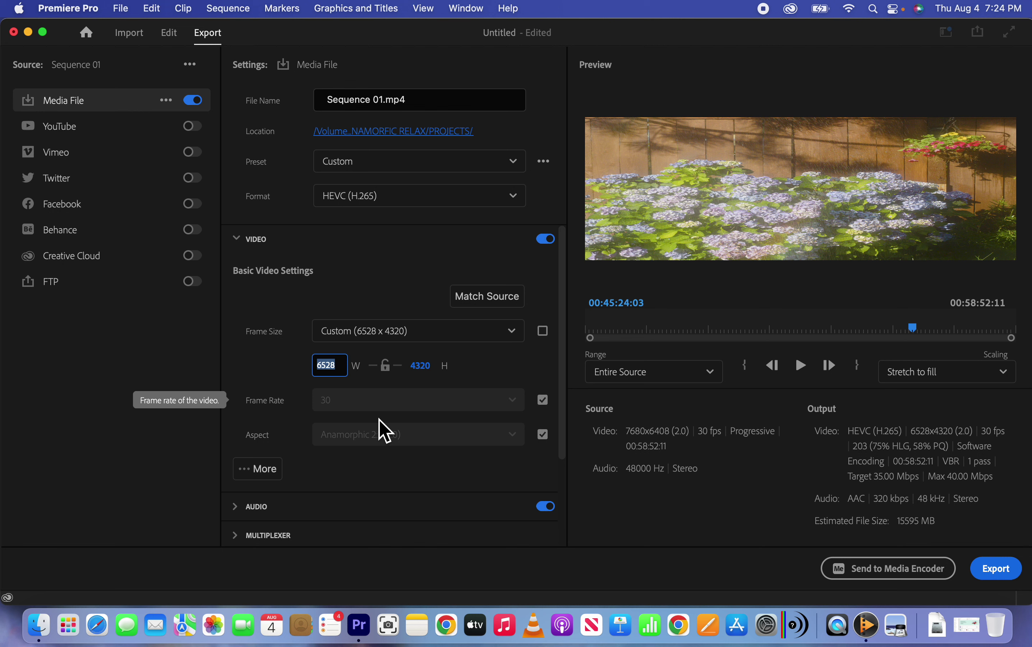
type("7680")
key("Return")
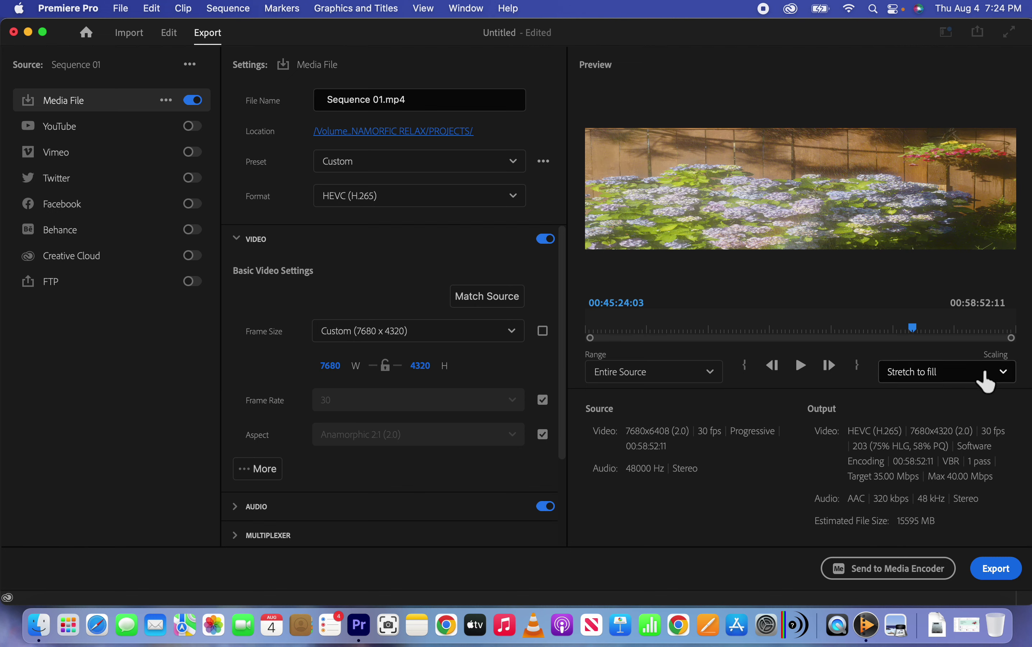
- Set the preview scaling to Scale to fill after trying Scale to fit
left_click(1001, 376)
left_click(994, 399)
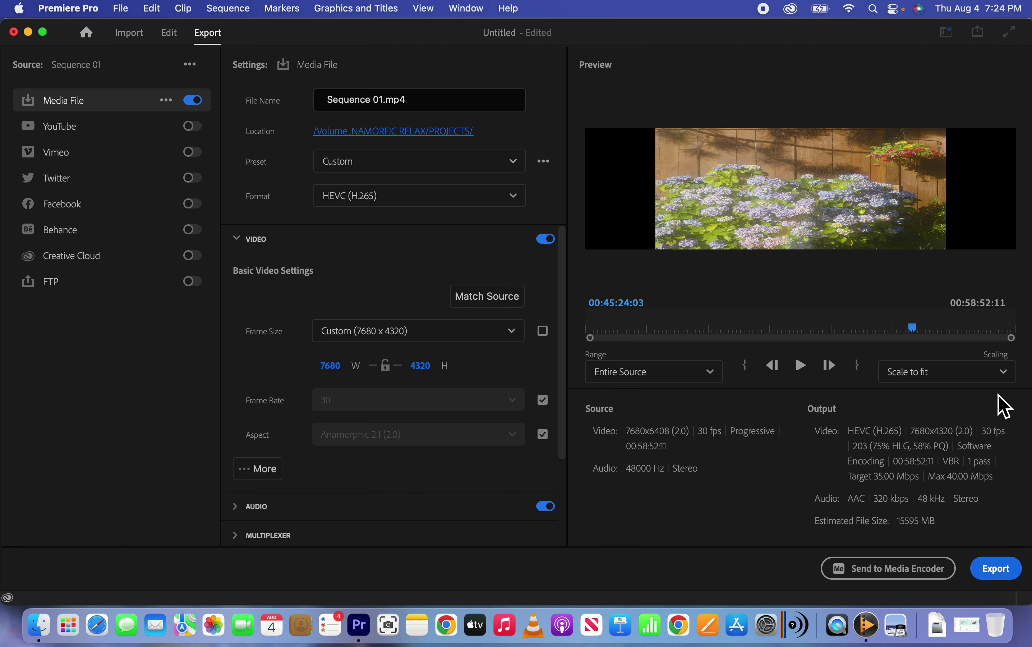
left_click(1003, 374)
left_click(955, 423)
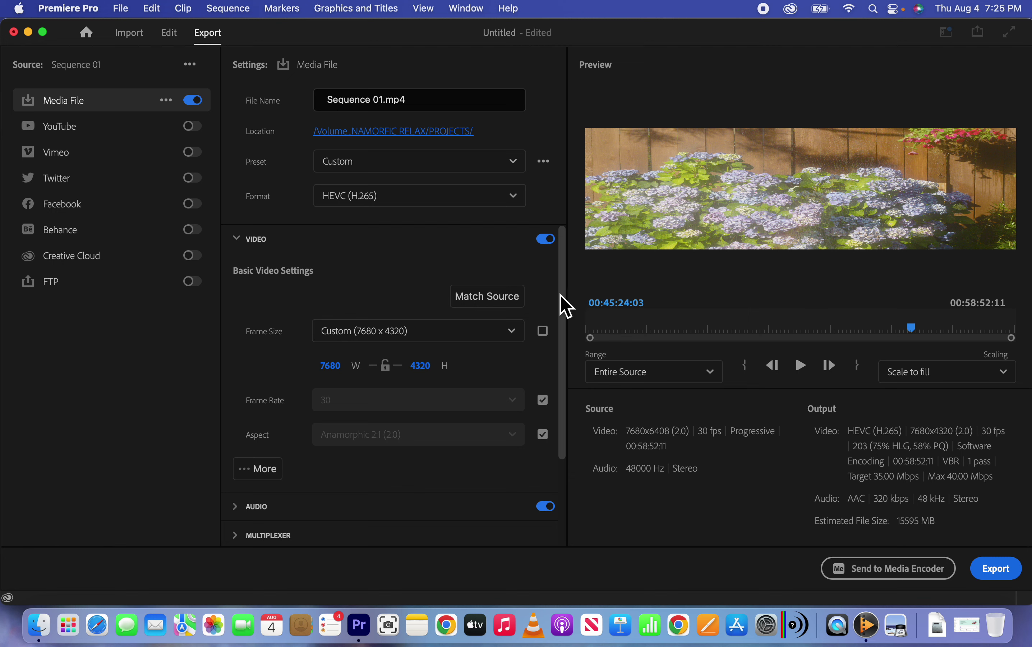
- Turn on Render at Maximum Depth and Use Maximum Render Quality
left_click_drag(562, 299, 558, 383)
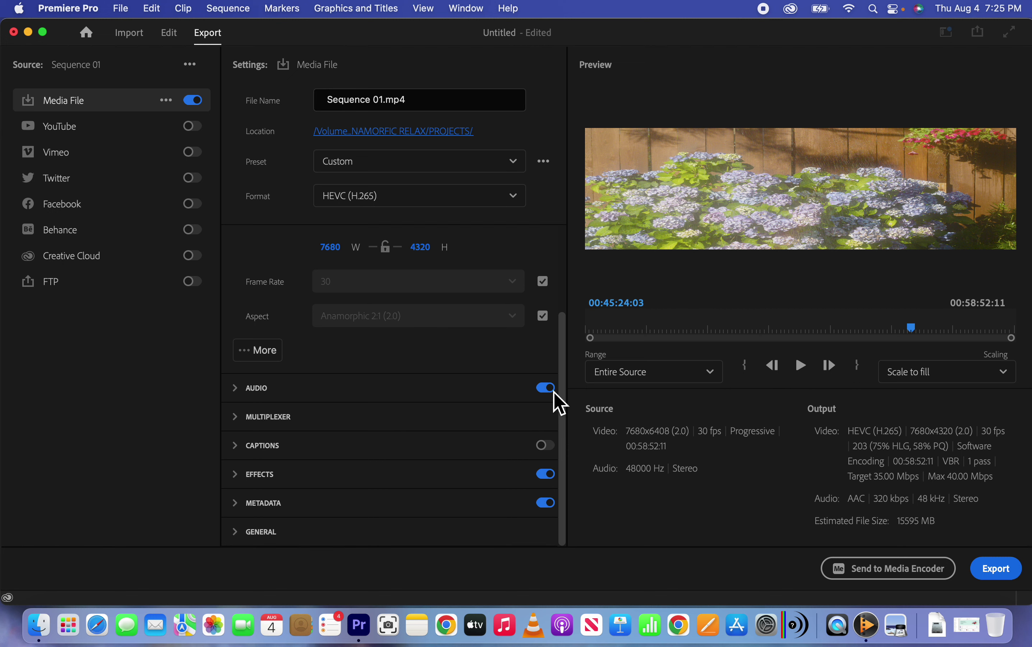
left_click(259, 350)
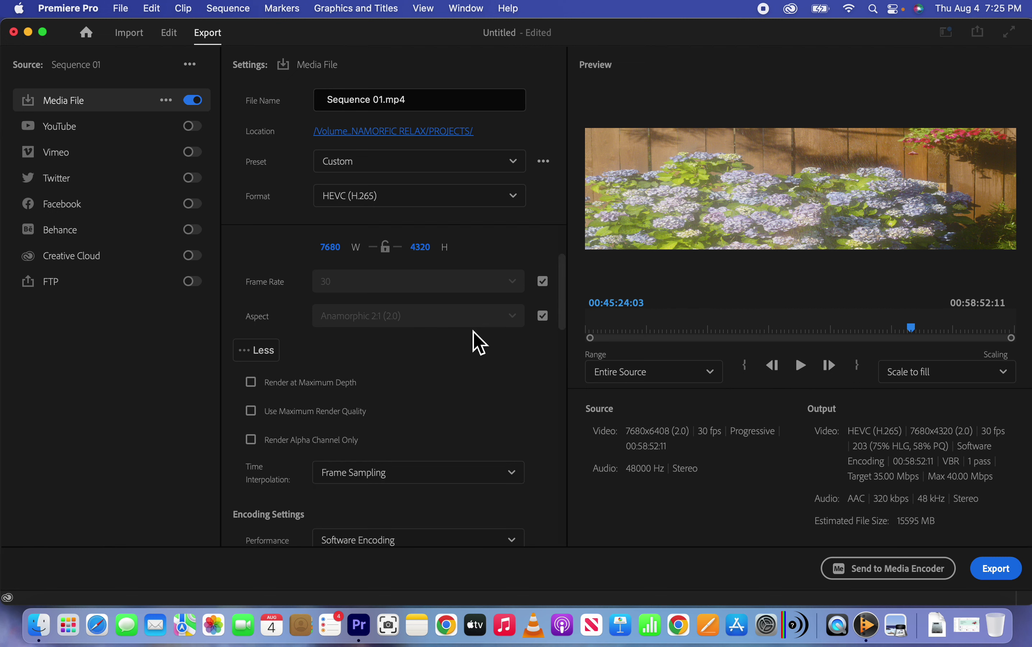
left_click(251, 387)
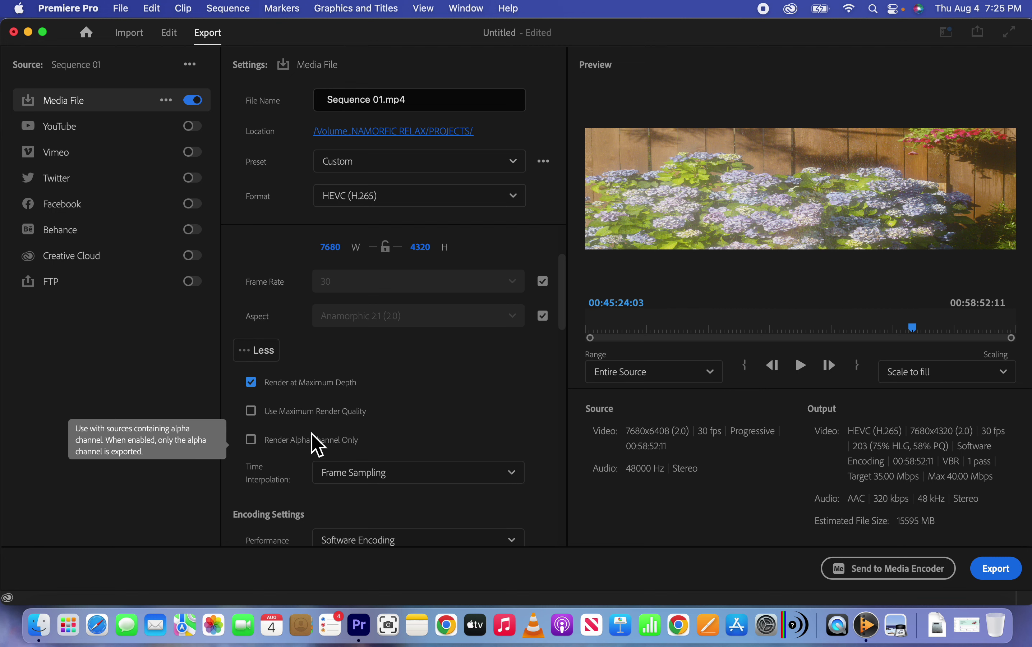
left_click(252, 413)
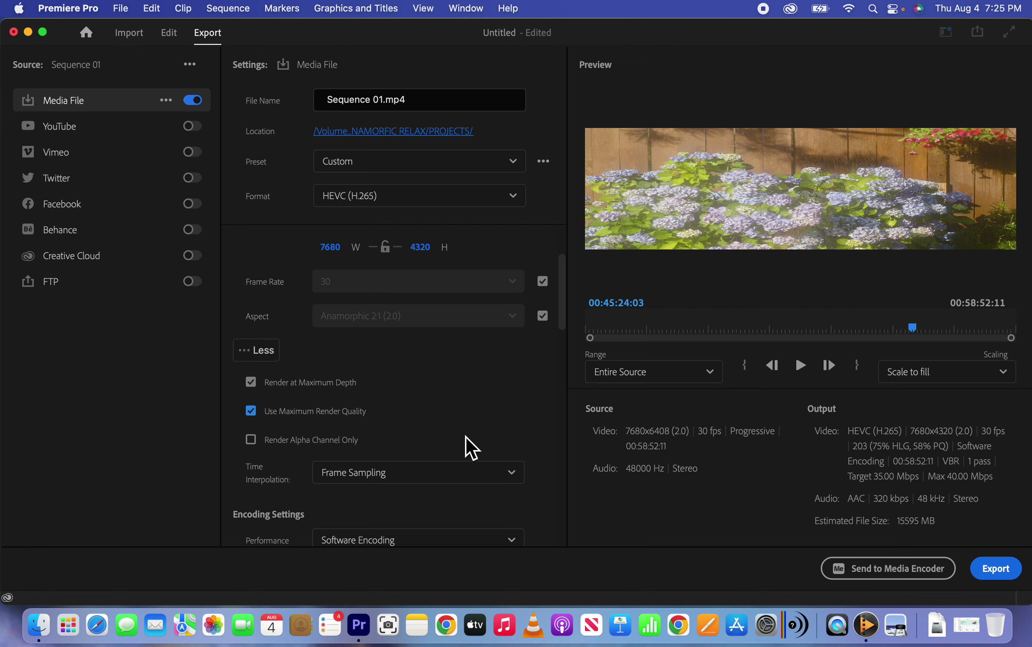
- Keep the Main tier and set the HEVC level to 6.2 and profile to Main 10
scroll(565, 332, "down", 5)
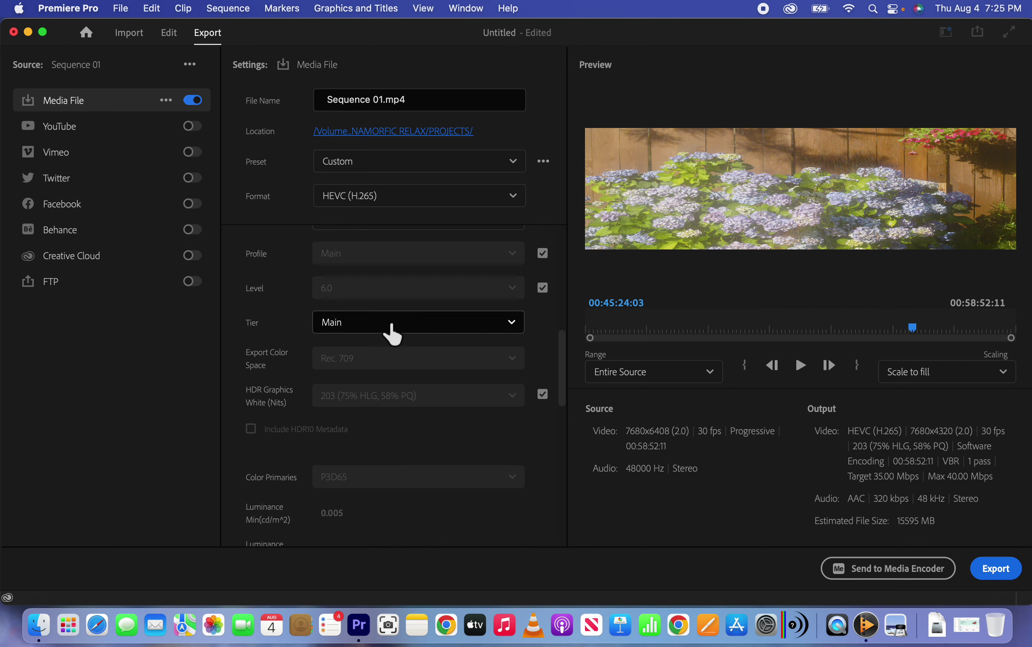
left_click(520, 327)
left_click(433, 347)
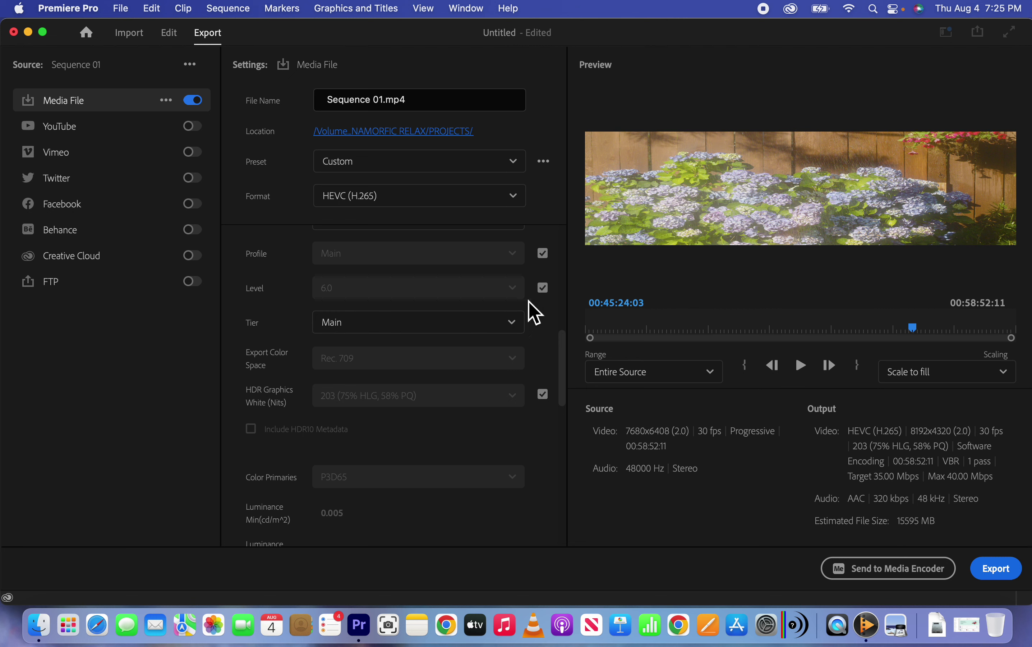
left_click(541, 290)
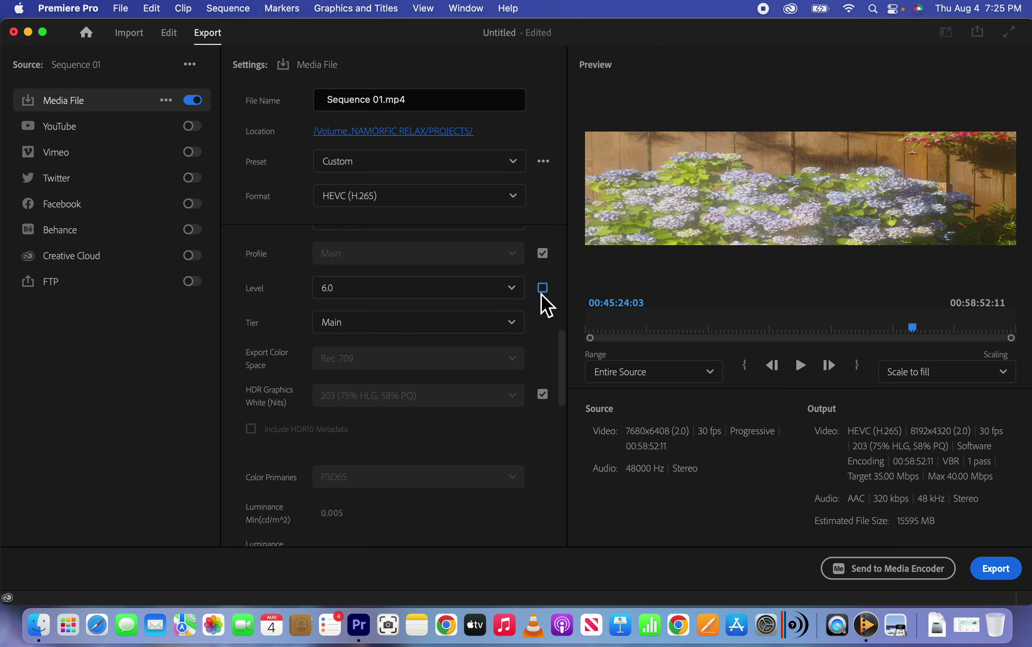
left_click(519, 287)
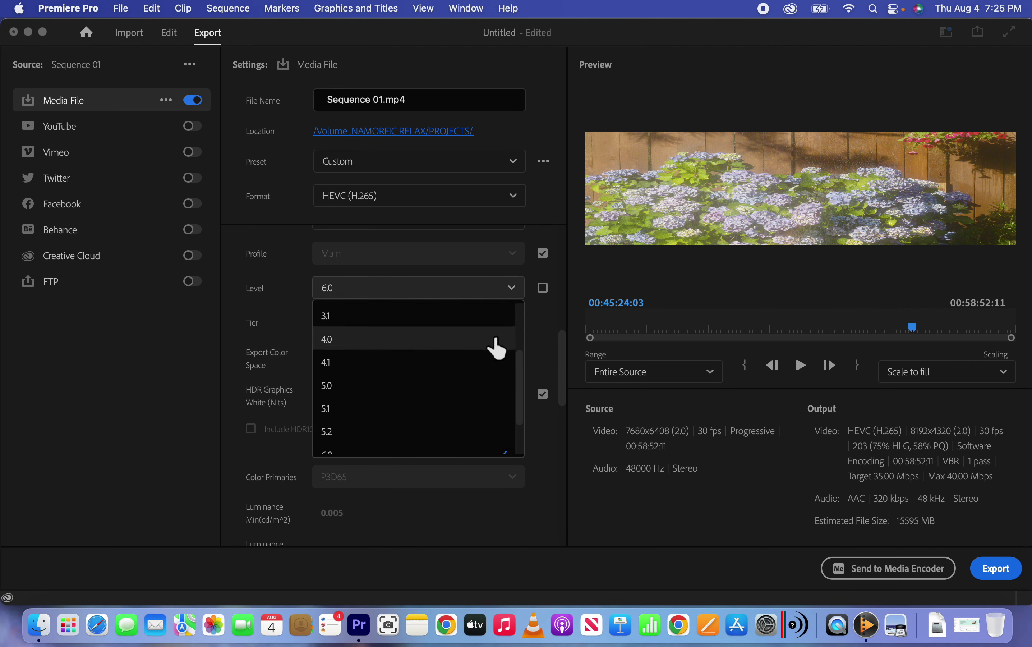
scroll(471, 401, "up", 4)
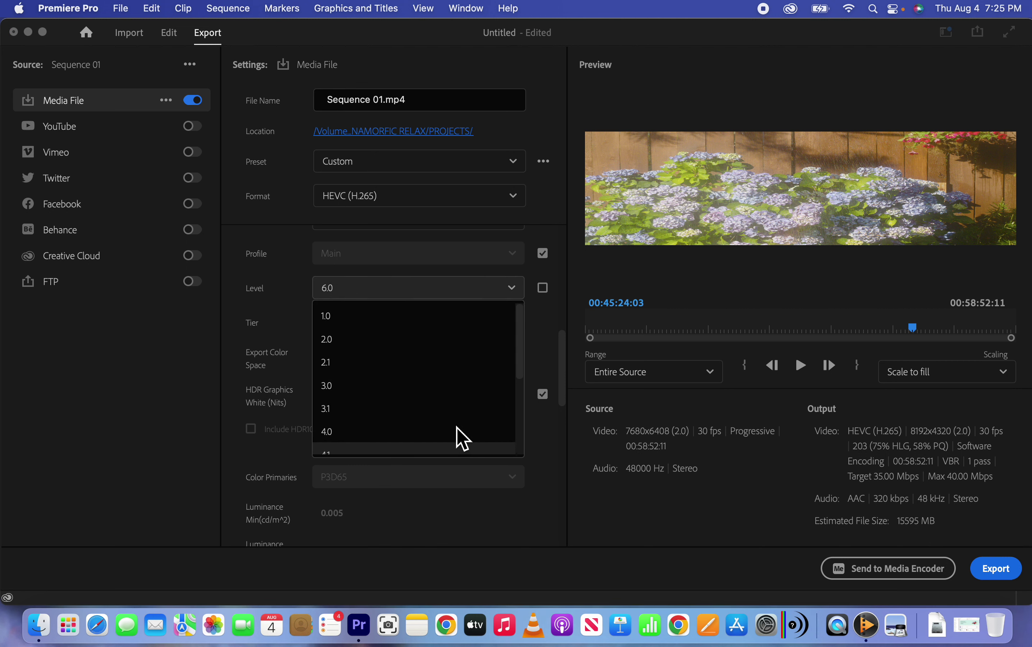
scroll(521, 362, "down", 5)
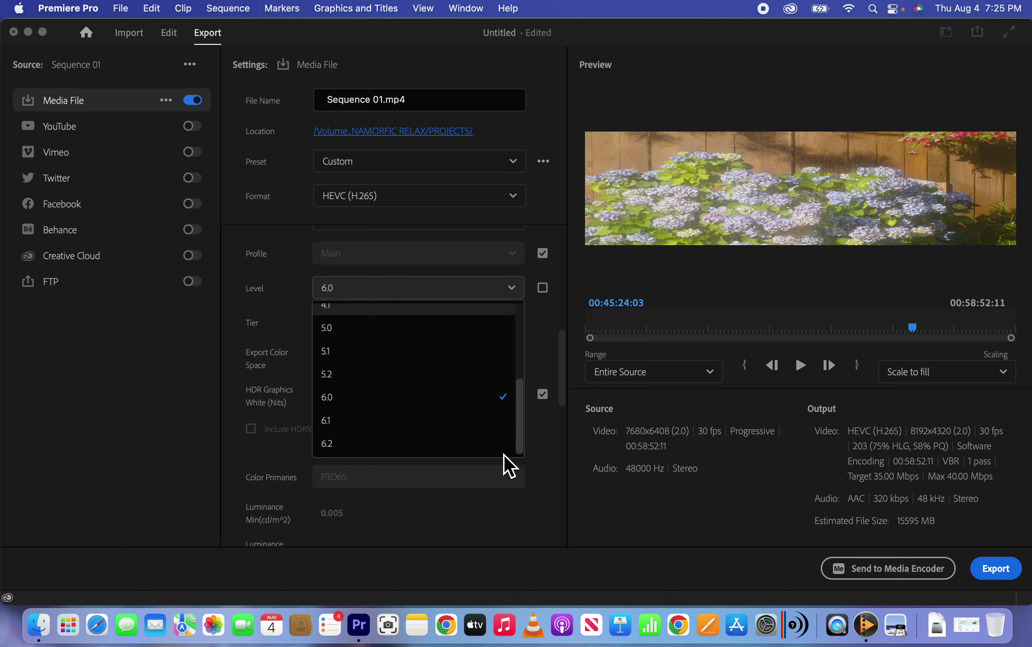
left_click(420, 444)
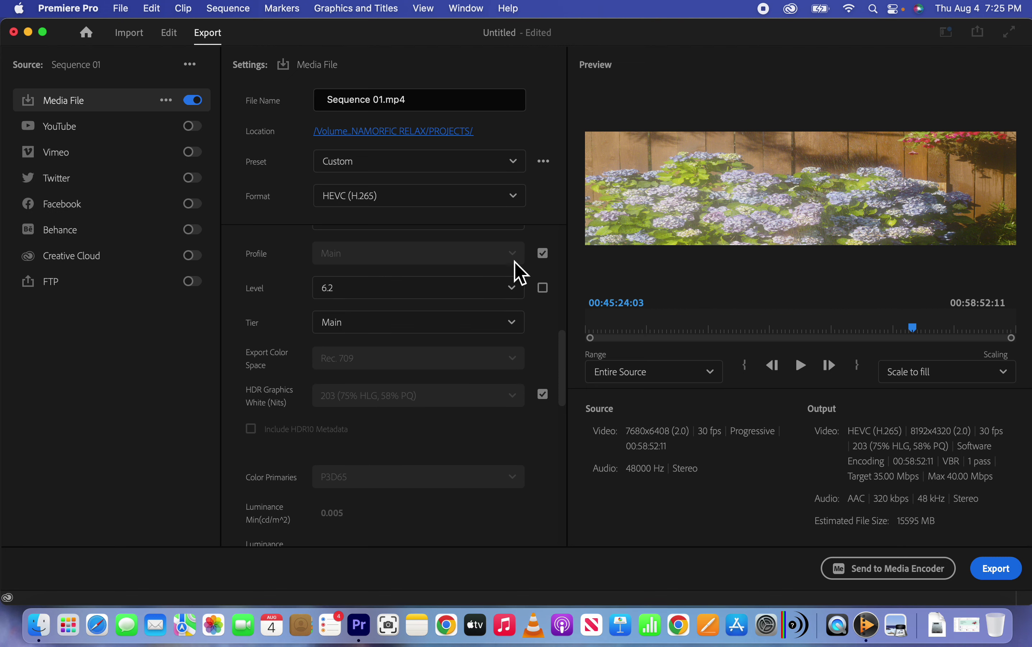
left_click(542, 253)
left_click(521, 256)
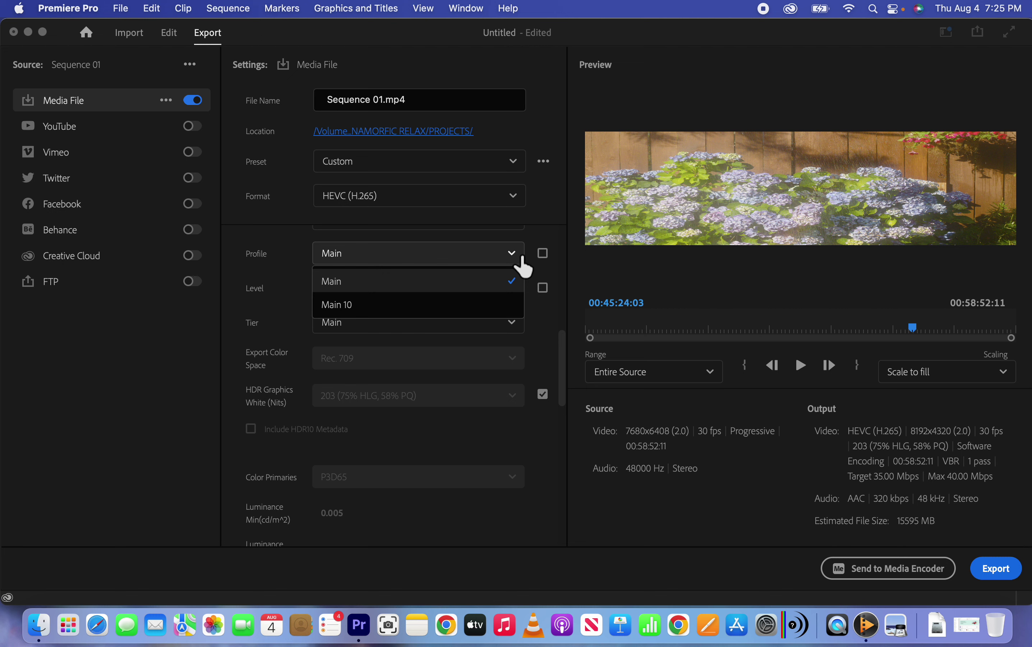
left_click(447, 304)
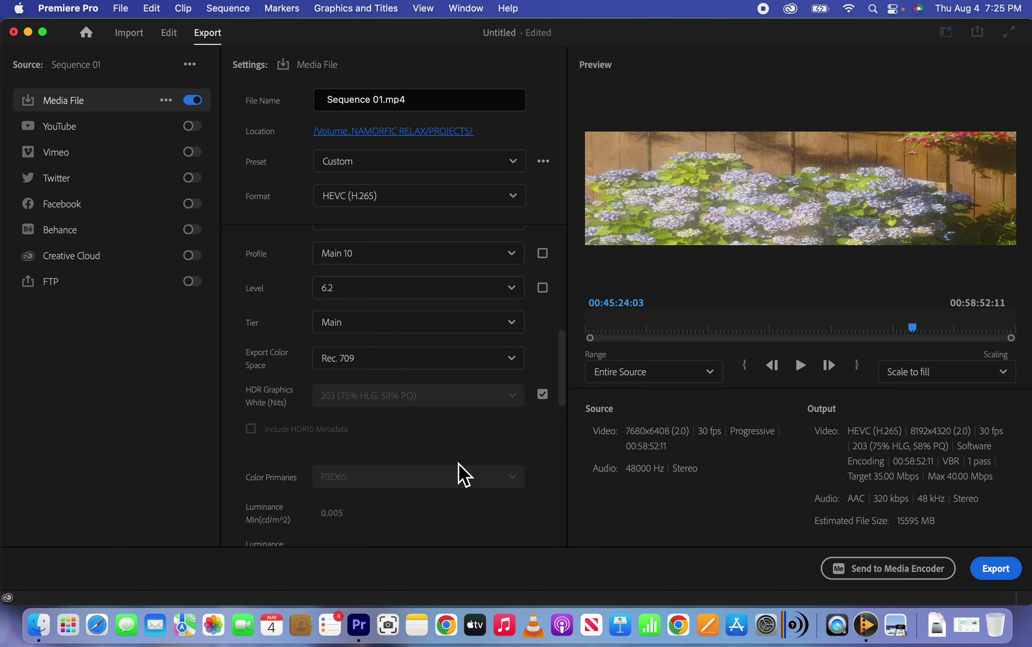
- Raise the target video bitrate to 120 Mbps
left_click_drag(564, 346, 560, 425)
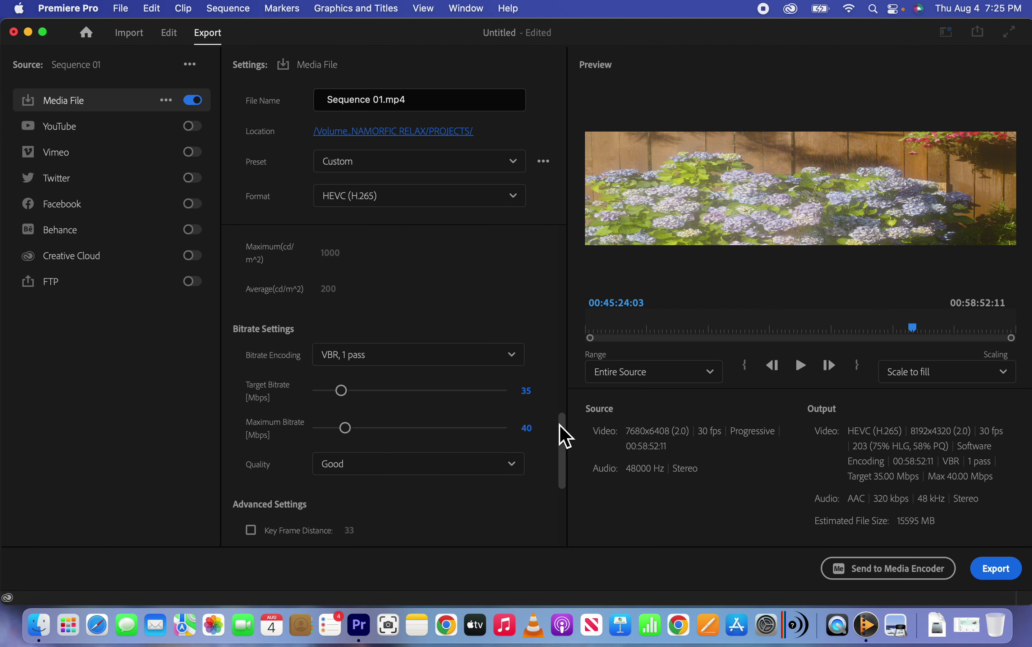
left_click(526, 390)
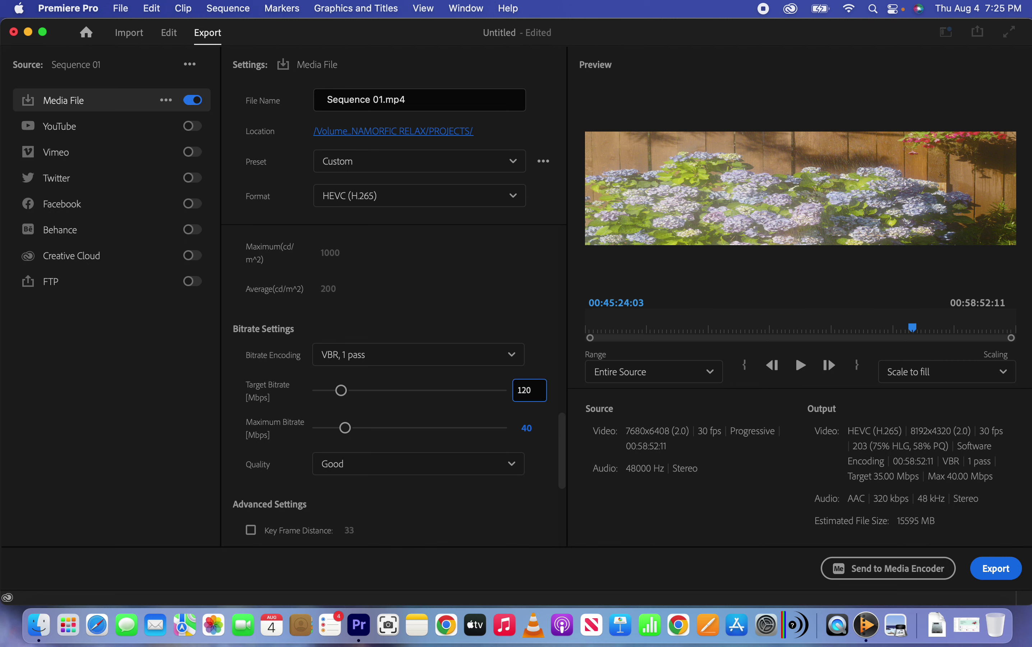
type("120")
key("Return")
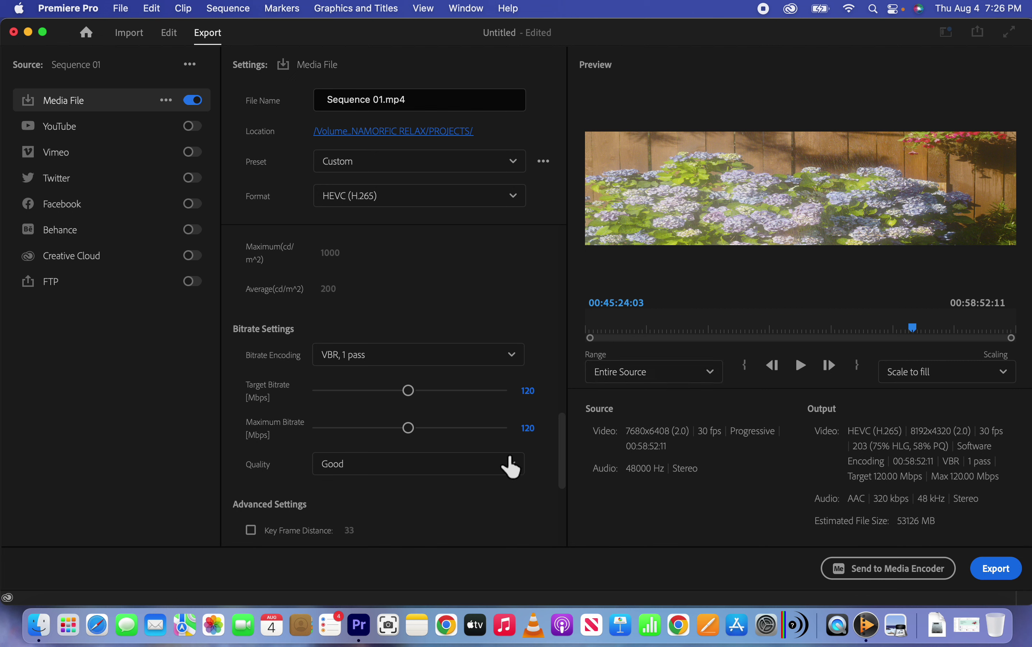
- Set the export frame width back to 7680
left_click_drag(561, 435, 578, 251)
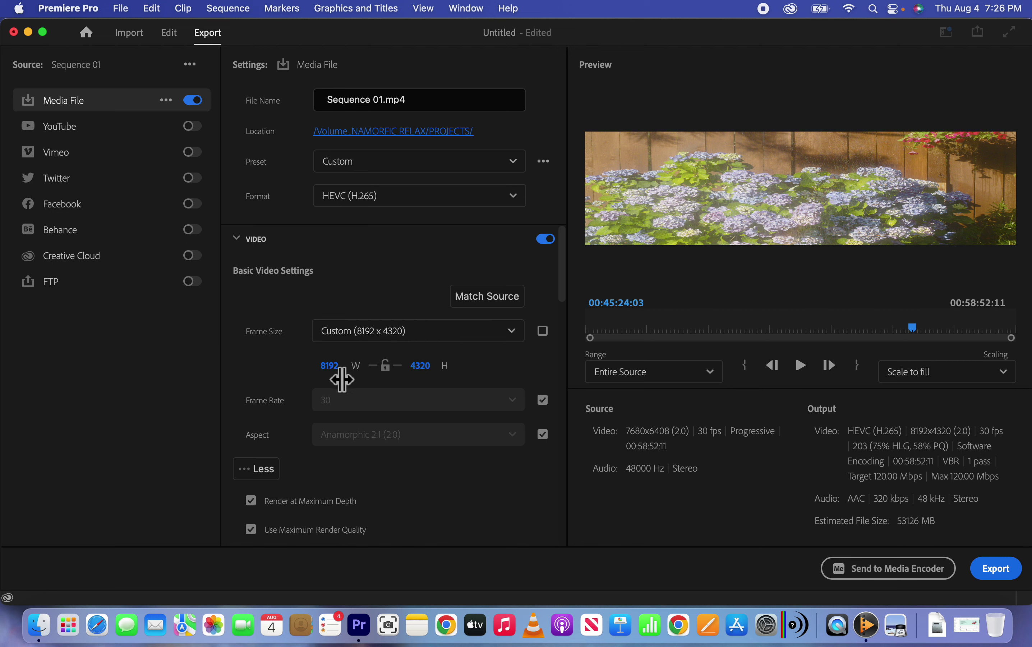
left_click(330, 366)
type("7680")
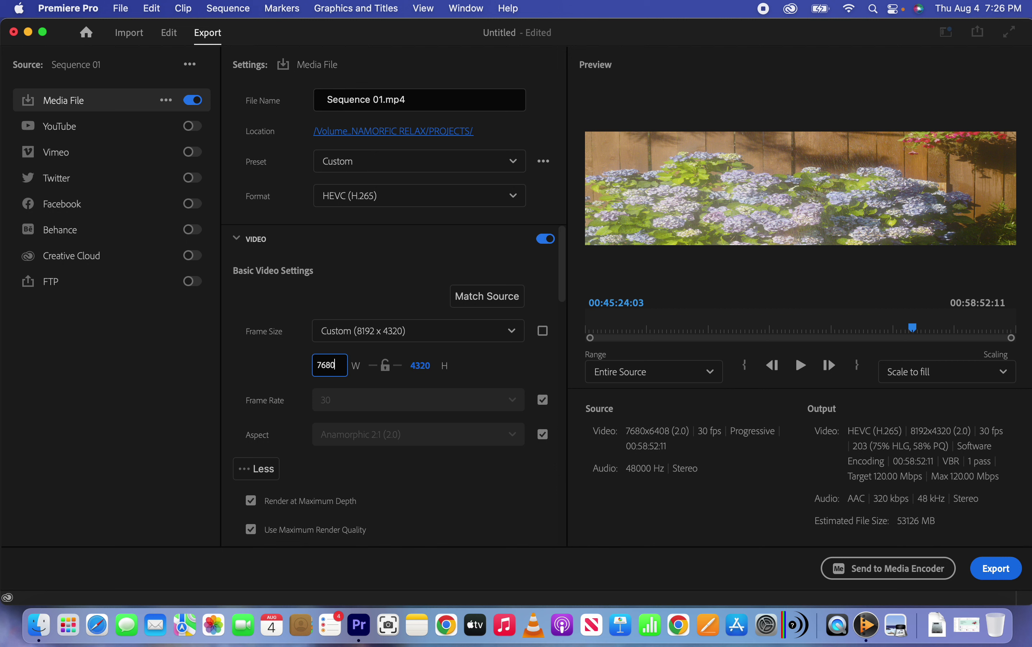
key("Return")
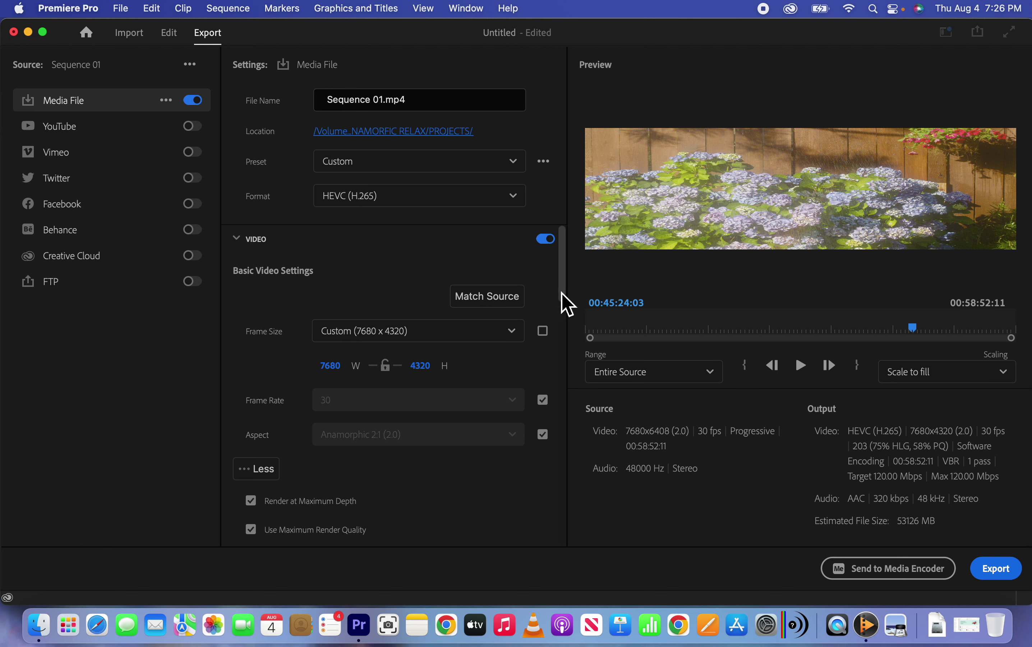
left_click_drag(561, 293, 559, 383)
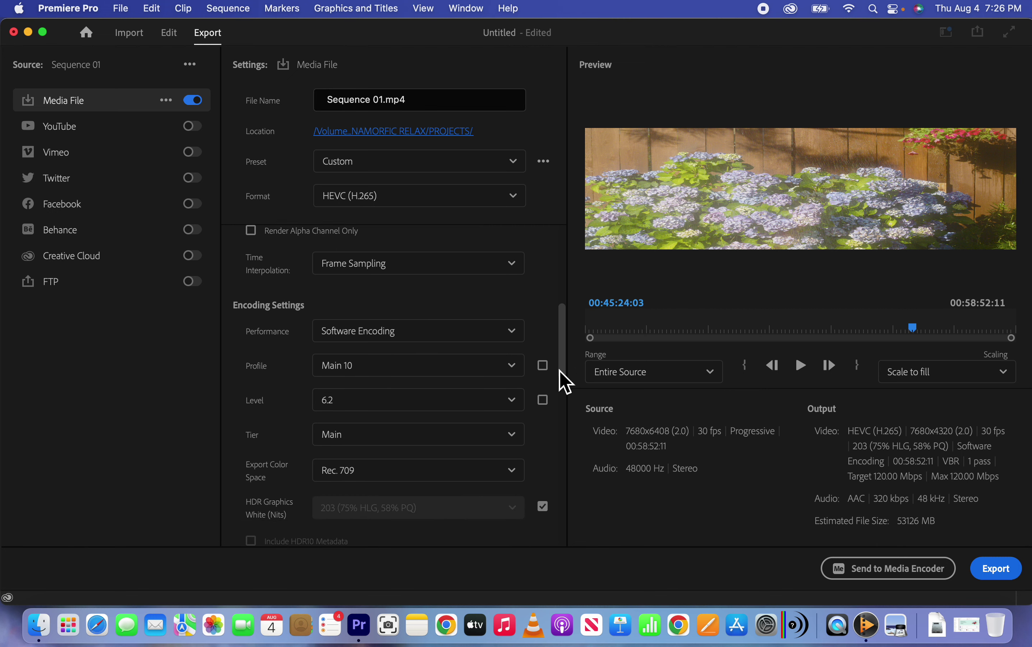
- Switch the AAC export audio from stereo to 5.1 channels at 320 kbps
left_click_drag(558, 383, 558, 386)
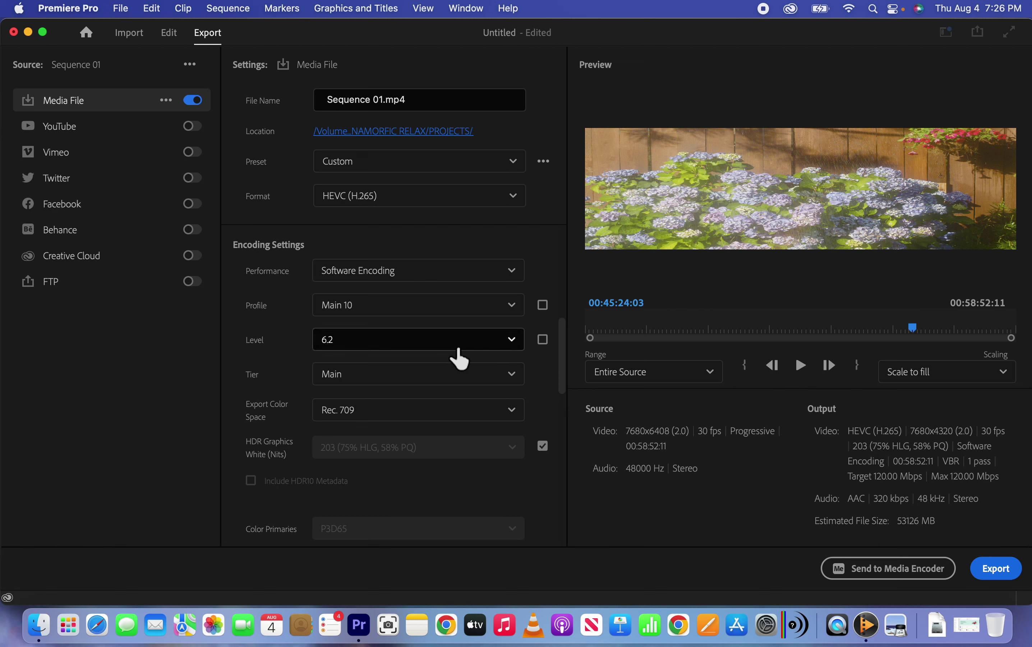
left_click_drag(568, 377, 554, 516)
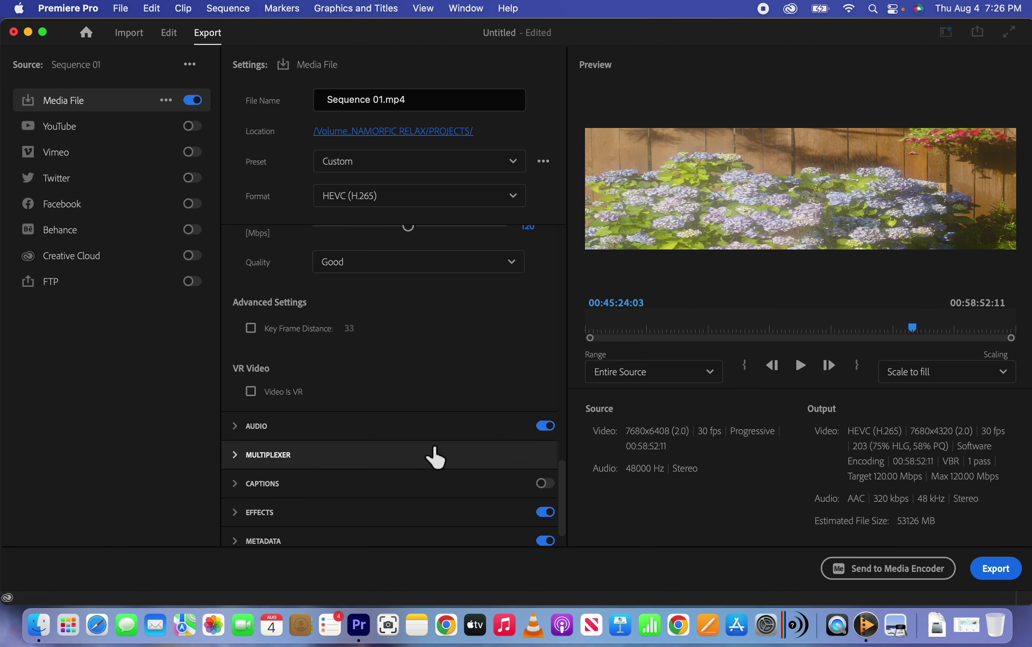
left_click(418, 426)
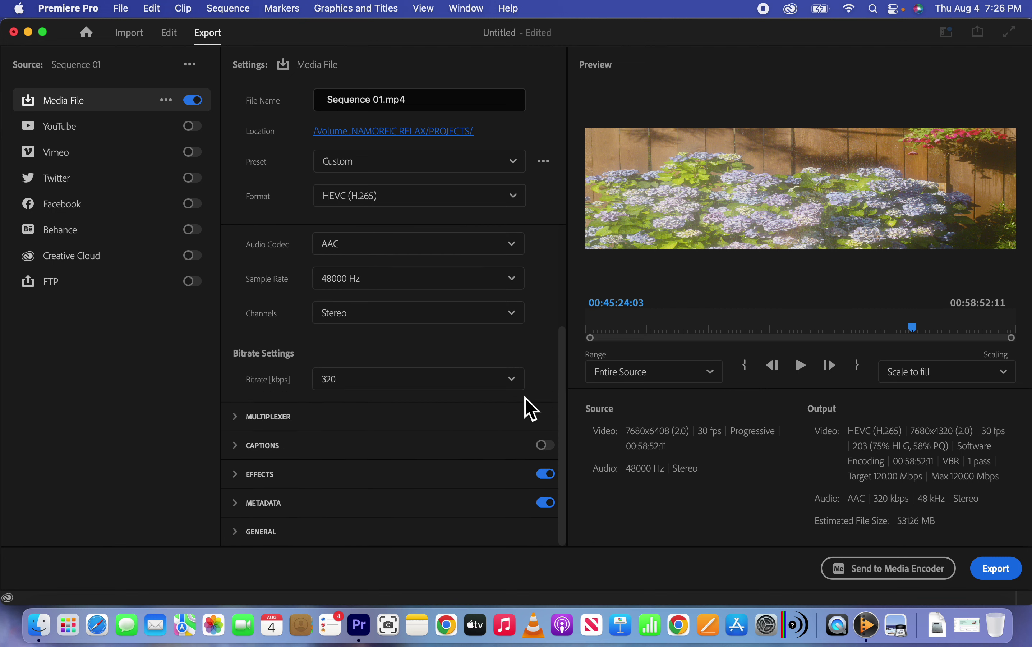
left_click(523, 385)
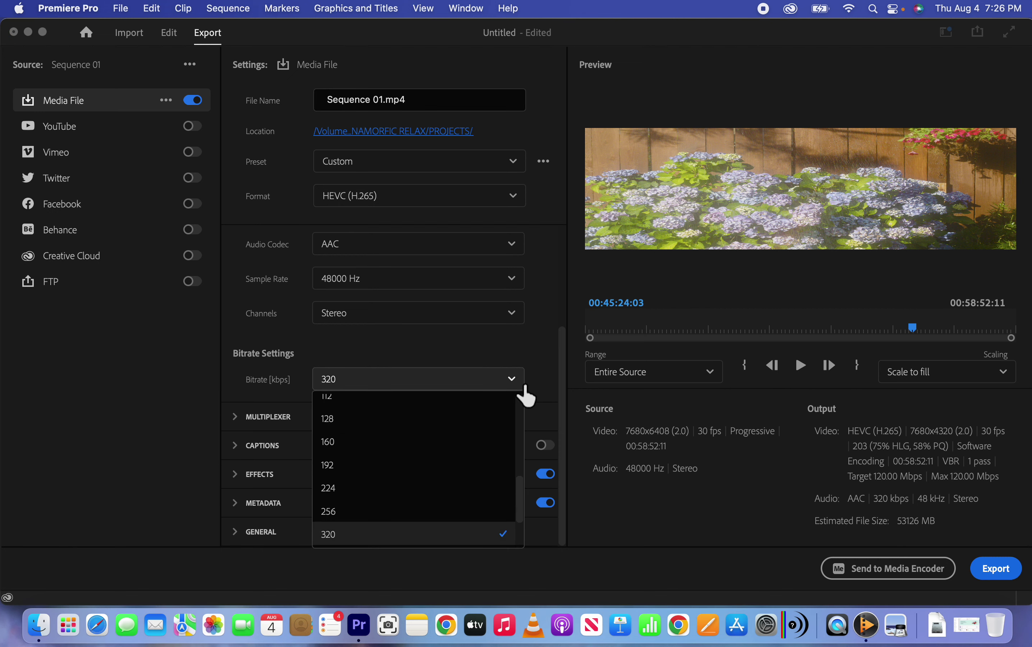
left_click(505, 347)
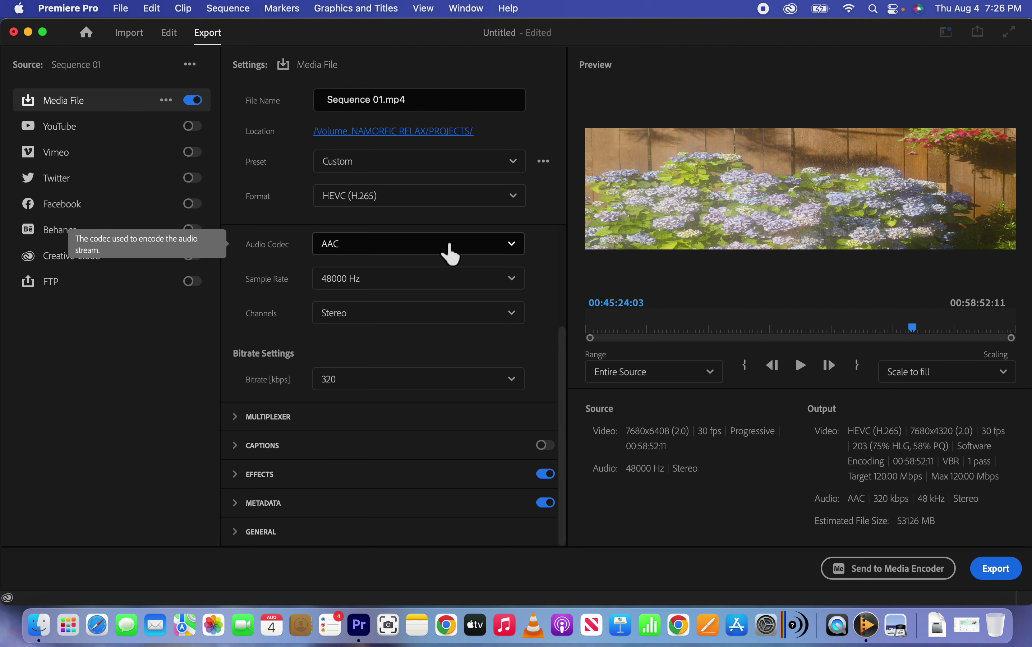
left_click(460, 318)
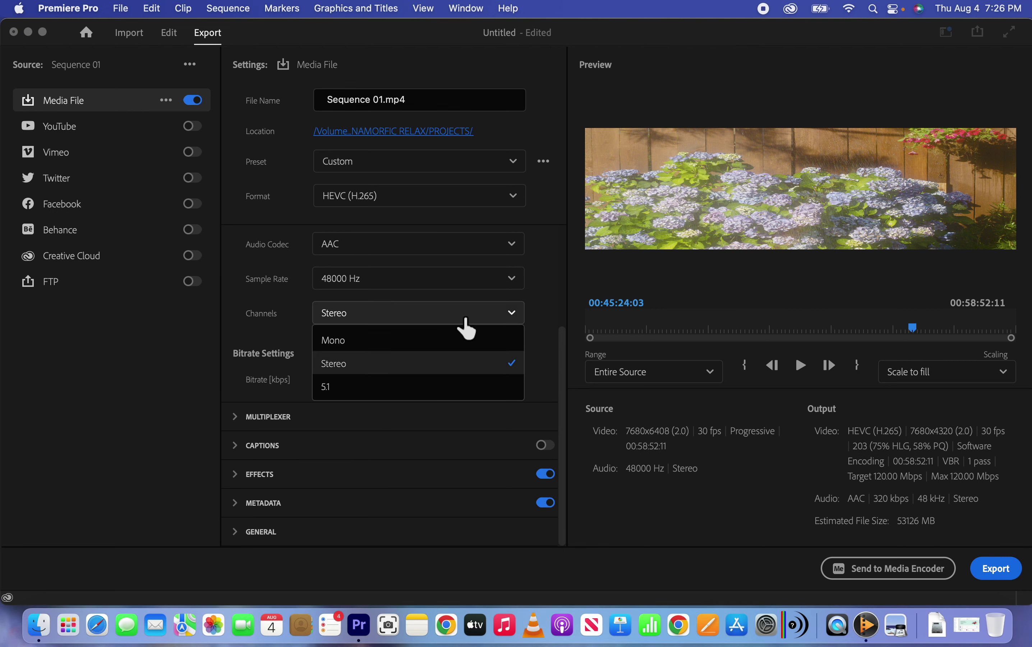
left_click(411, 387)
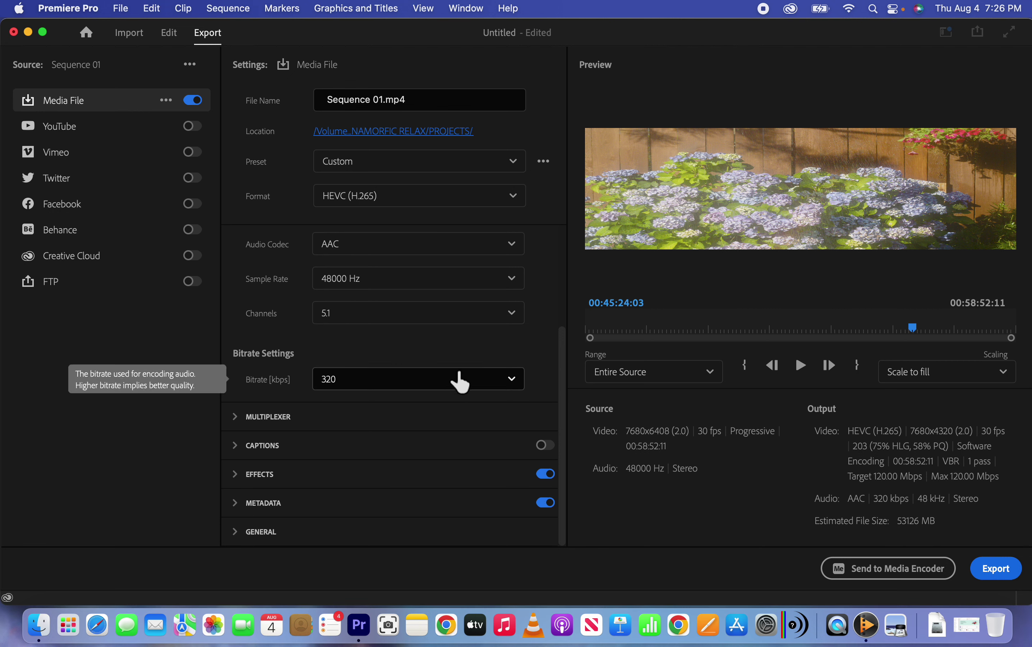
left_click(422, 379)
scroll(408, 417, "down", 5)
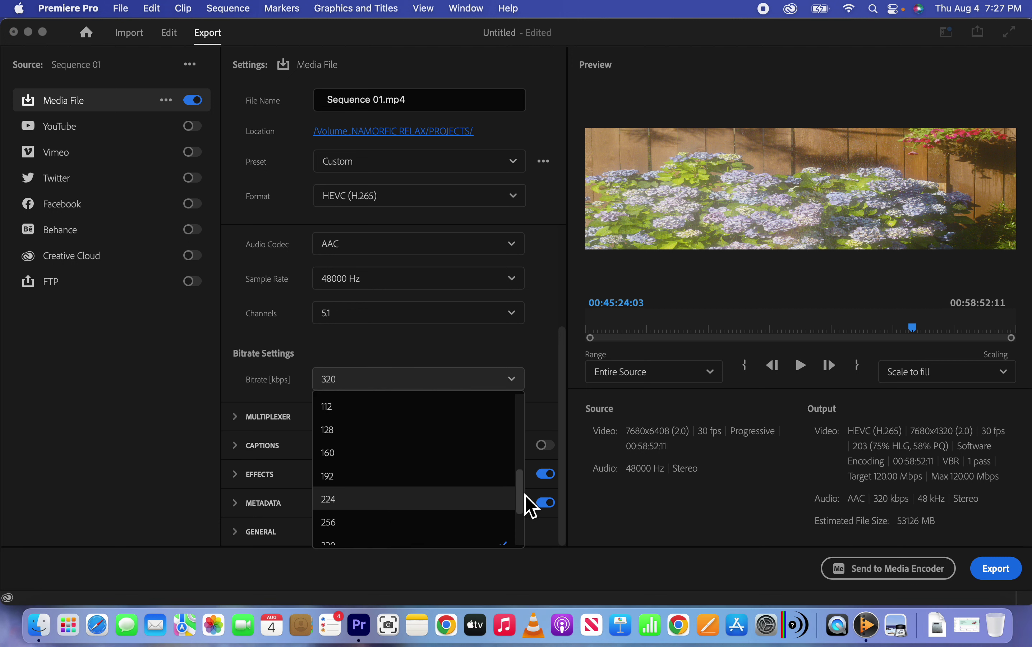
left_click_drag(524, 497, 521, 517)
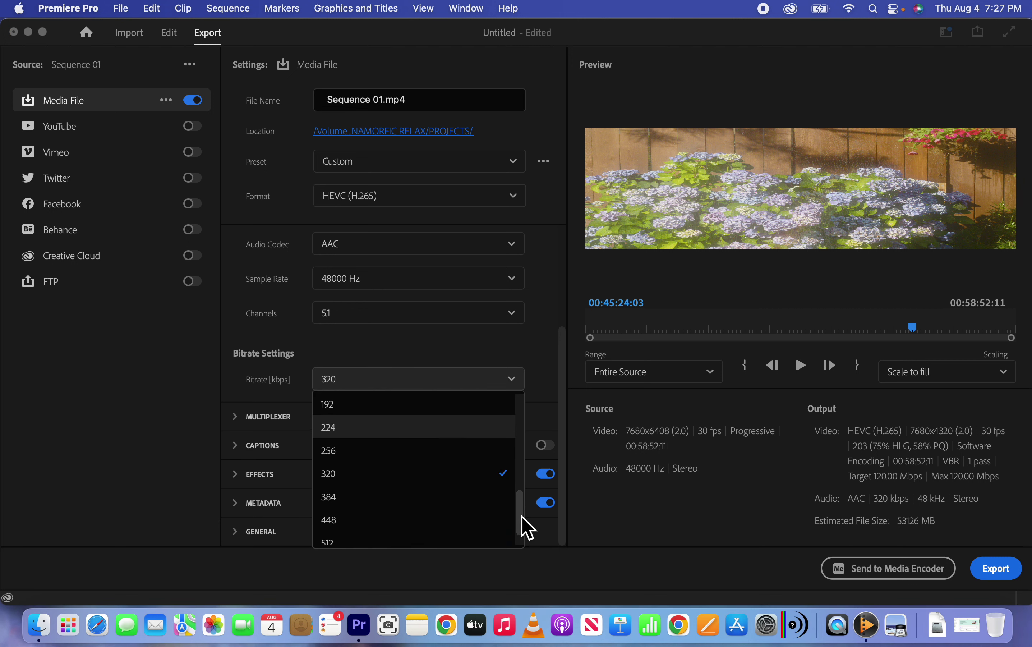
left_click(506, 483)
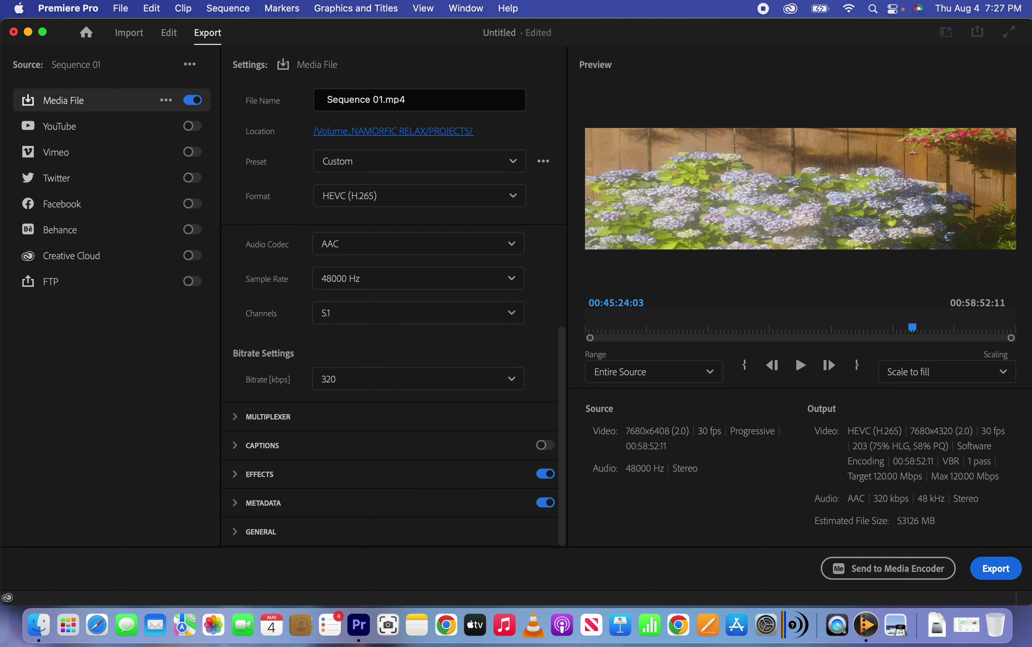